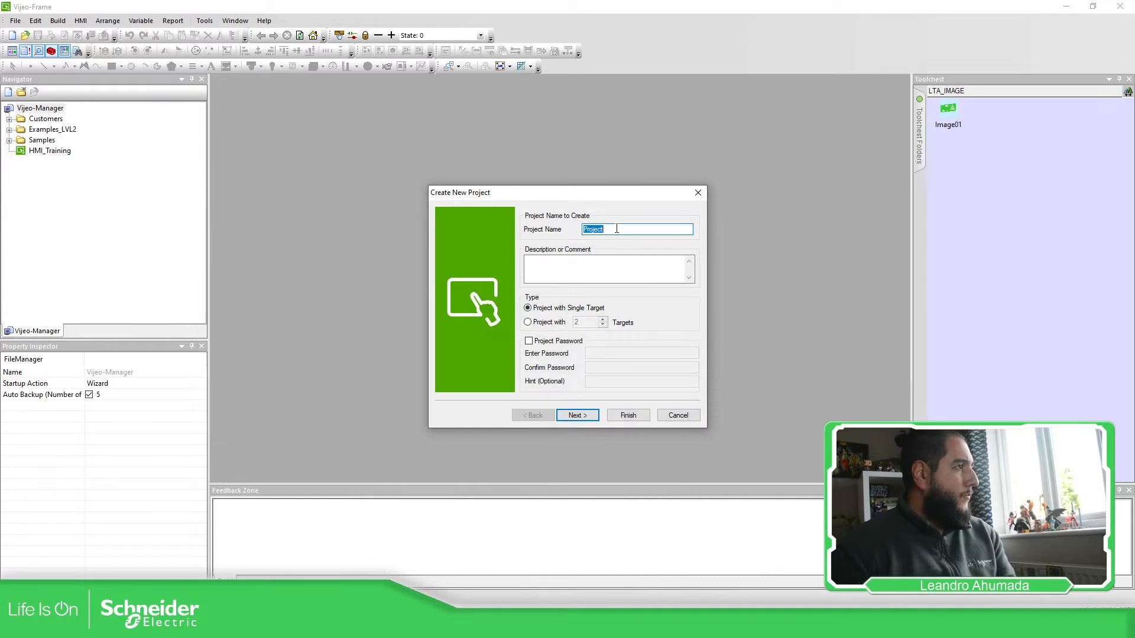
# Step: Create the project HMIWebgate targeting an HMISTU Series HMIS5T (320x240) unit
pyautogui.write('HMIWeb')
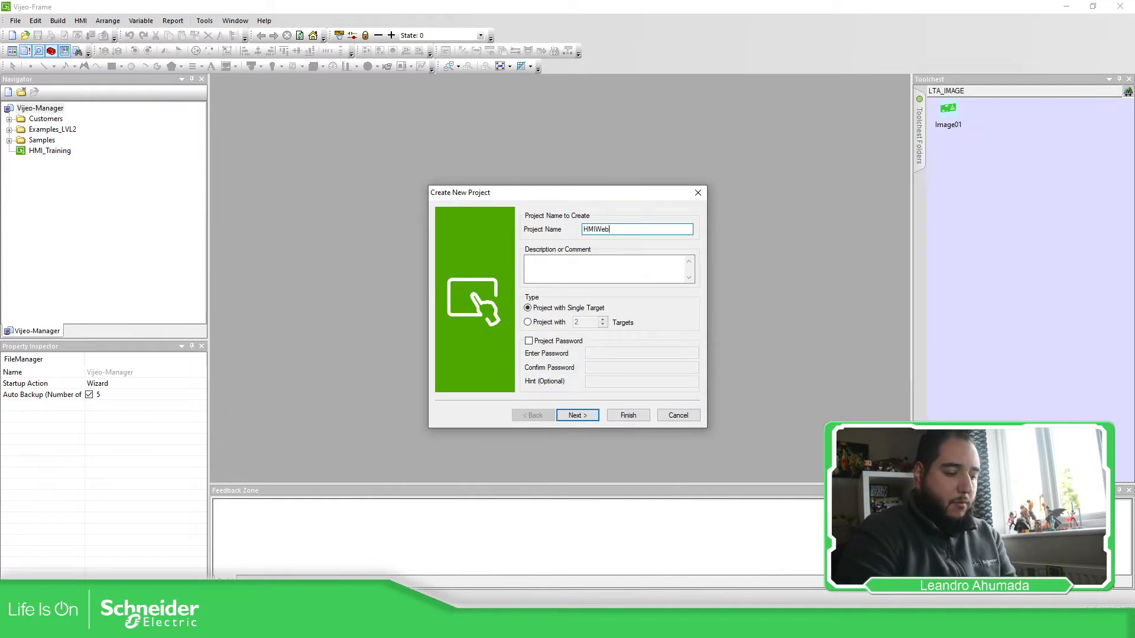
pyautogui.write('gate')
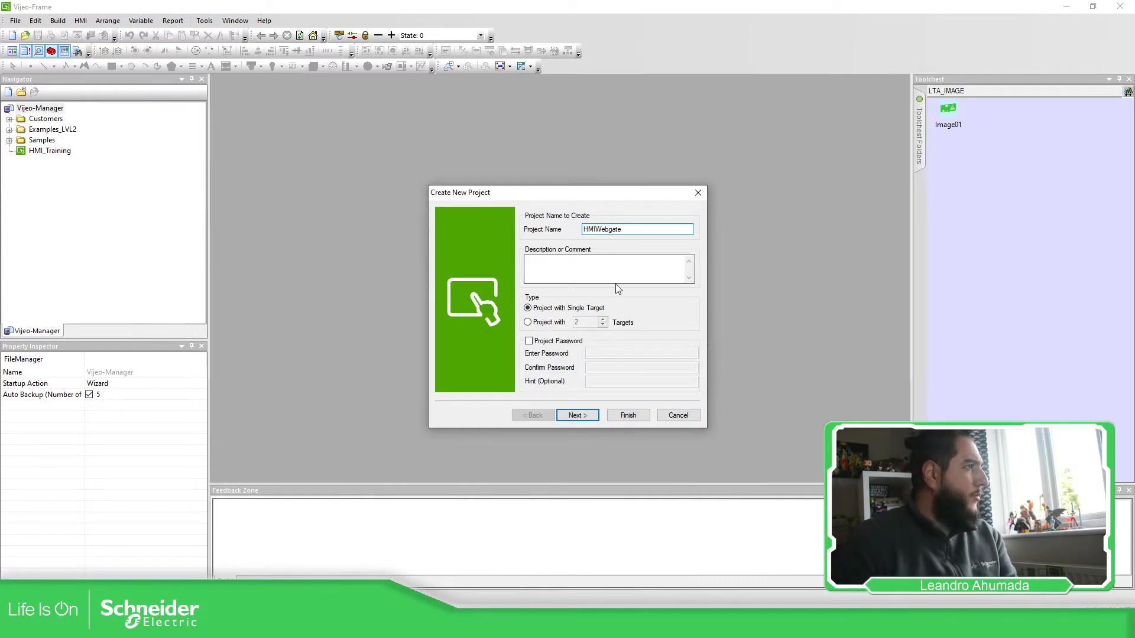
pyautogui.click(577, 415)
pyautogui.click(664, 285)
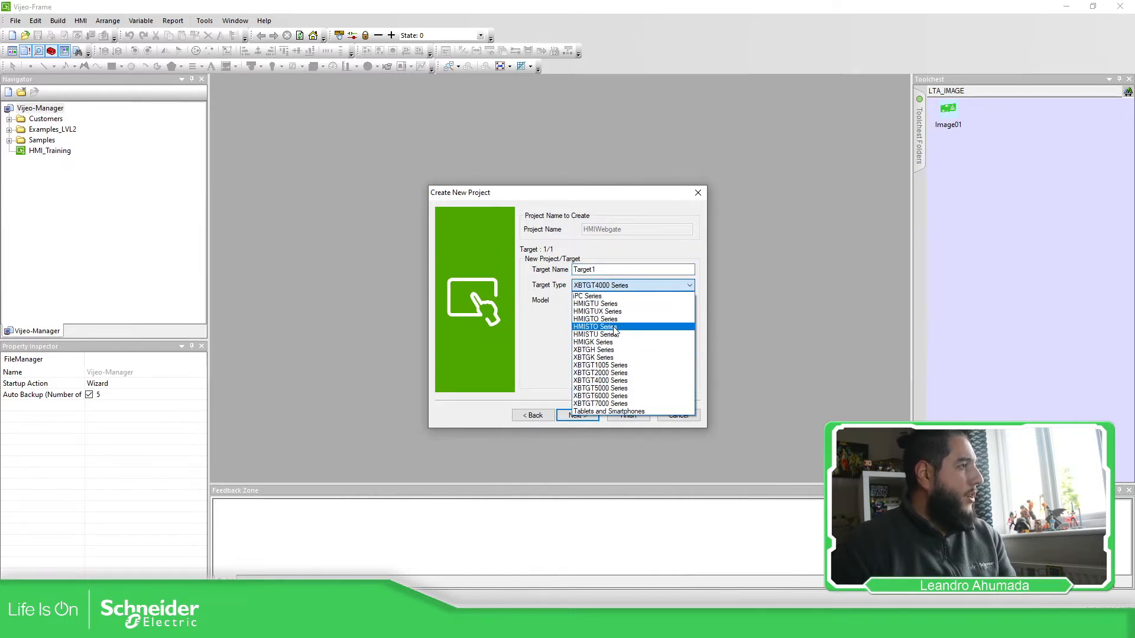
pyautogui.click(615, 334)
pyautogui.click(658, 301)
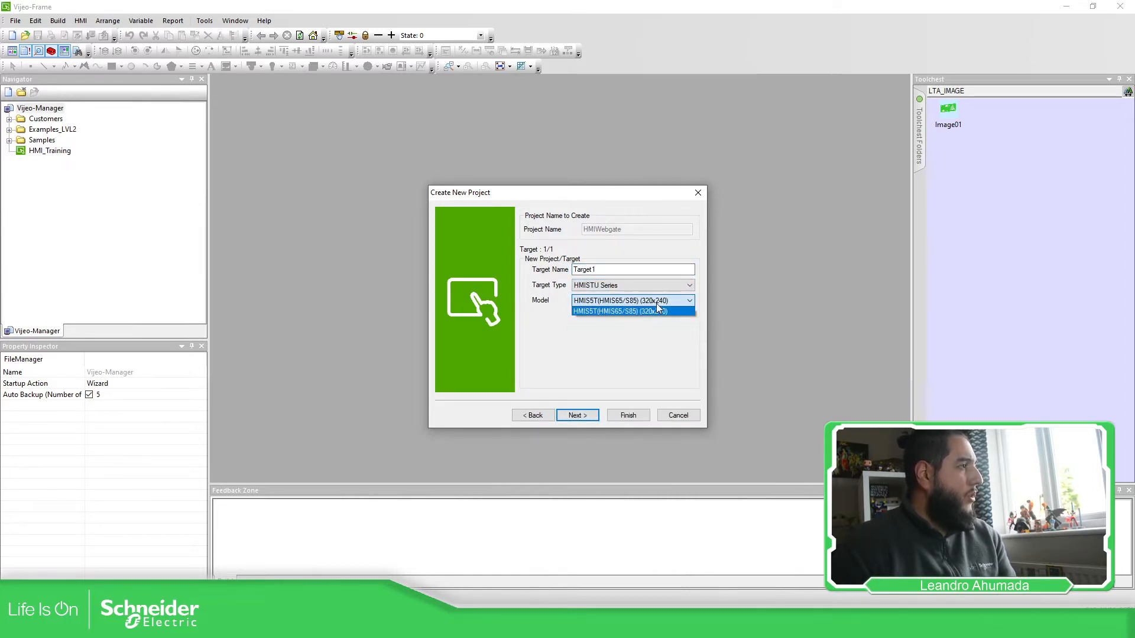
pyautogui.click(650, 311)
pyautogui.click(587, 416)
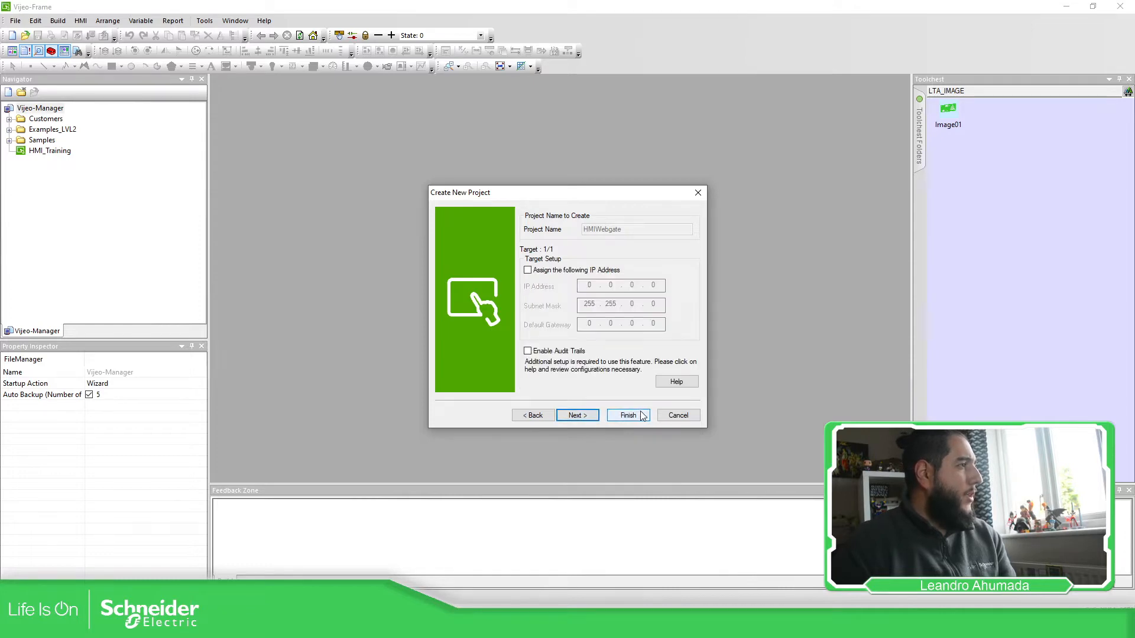
pyautogui.click(629, 416)
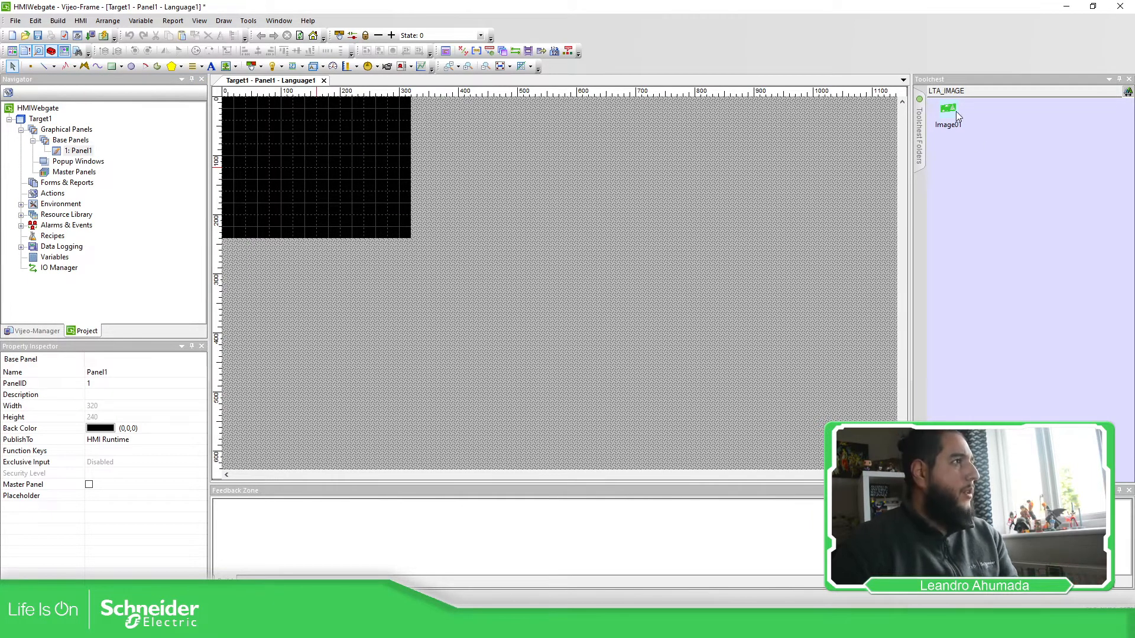
# Step: Place the LTA logo image on Panel1 and shrink it to 85 by 85
pyautogui.moveTo(279, 143); pyautogui.dragTo(279, 143)
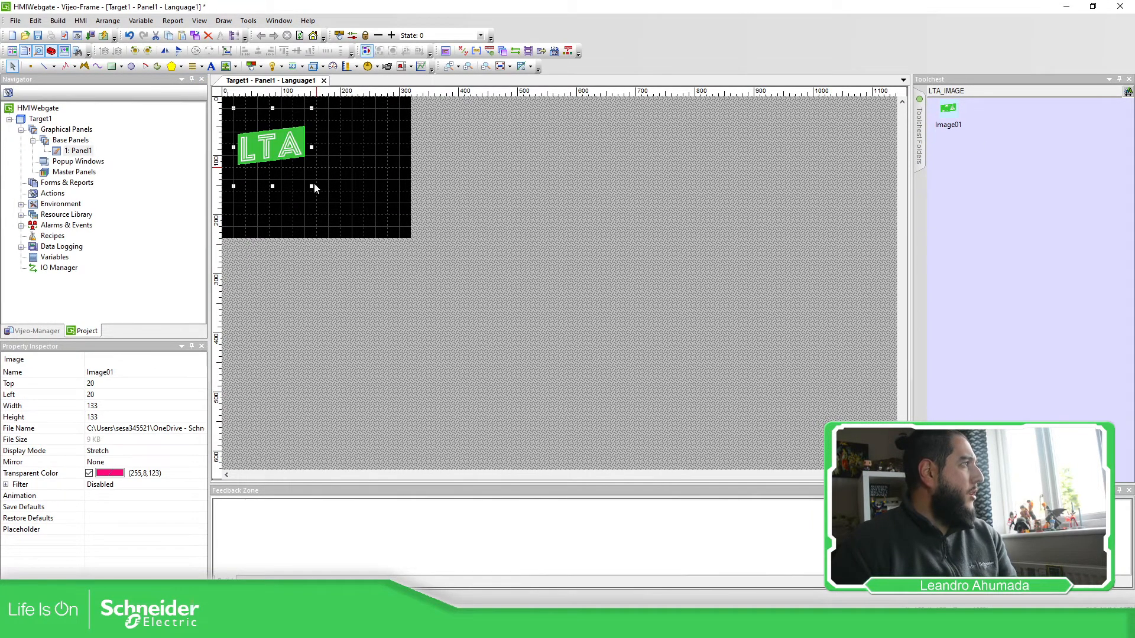
pyautogui.moveTo(311, 186); pyautogui.dragTo(278, 142)
pyautogui.click(273, 174)
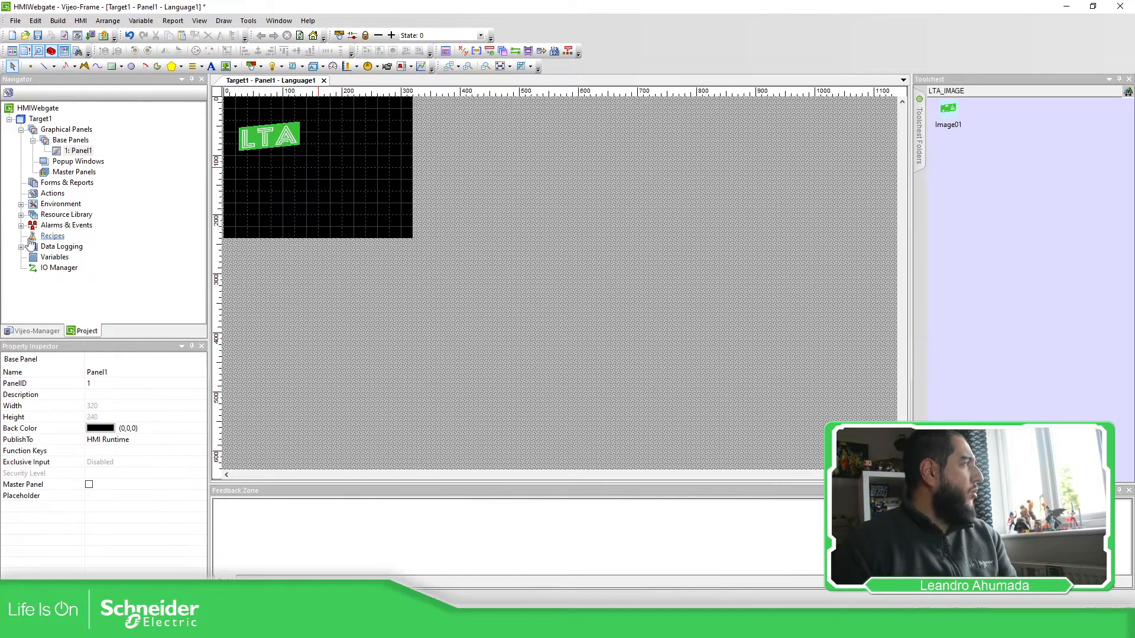
# Step: Add INT variable INT01 and duplicate it as INT02 and INT03, then return to Panel1
pyautogui.doubleClick(55, 258)
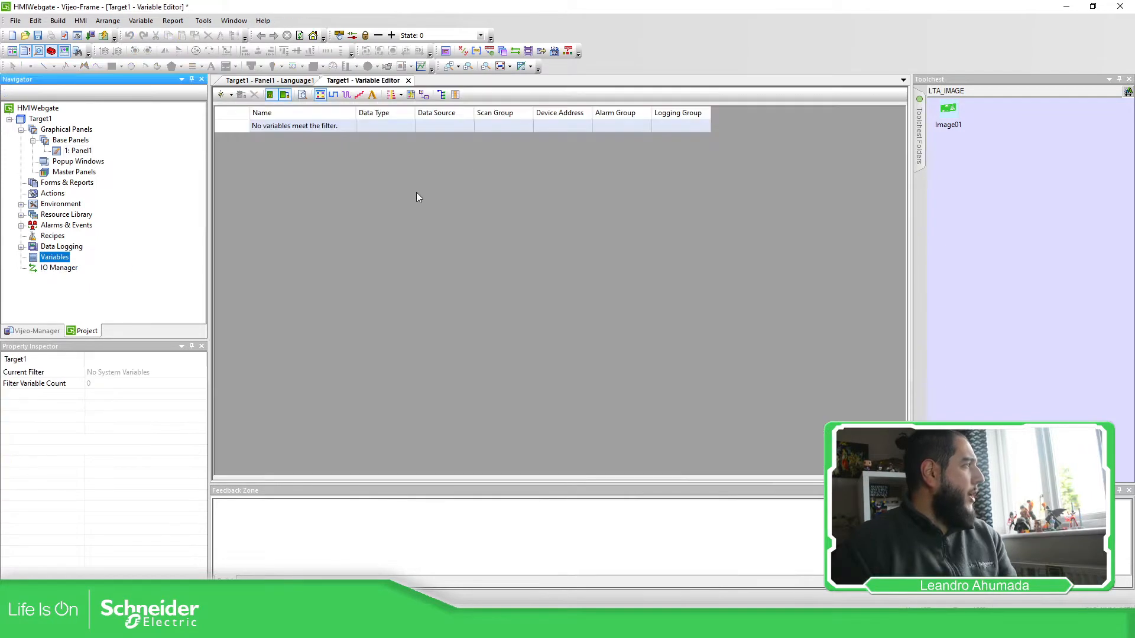
pyautogui.click(222, 95)
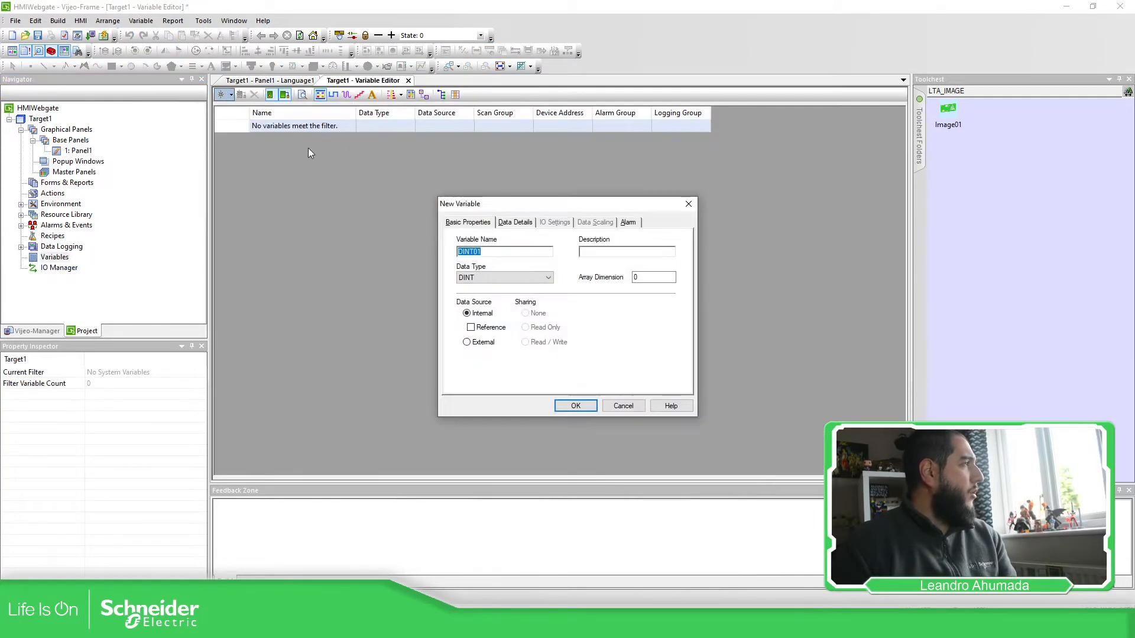
pyautogui.click(624, 405)
pyautogui.click(231, 95)
pyautogui.click(278, 119)
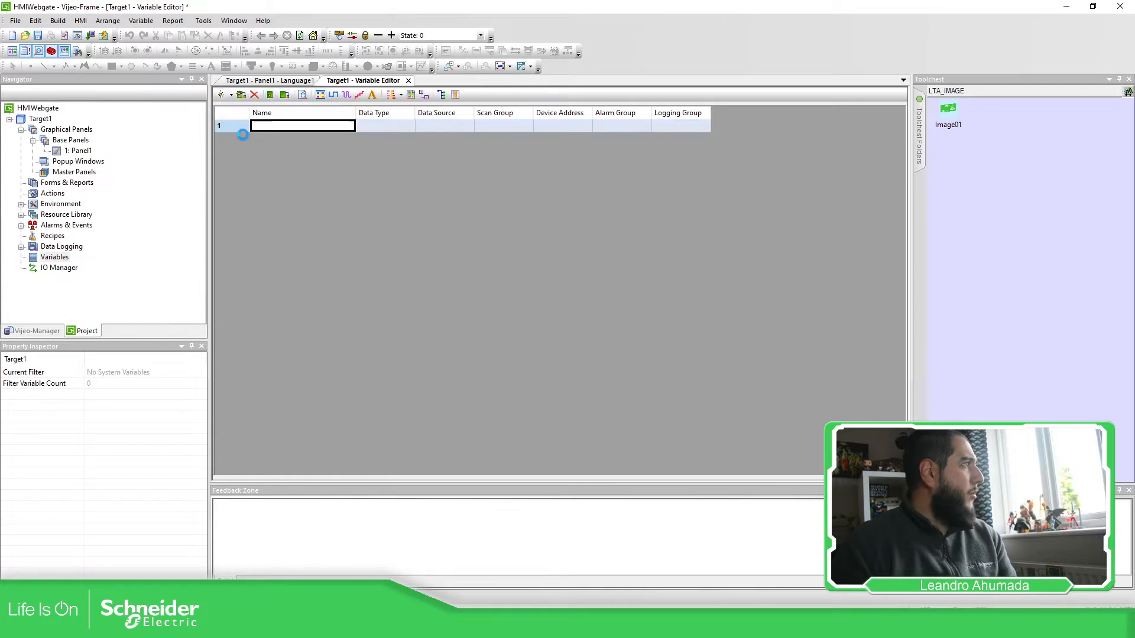
pyautogui.press('Return')
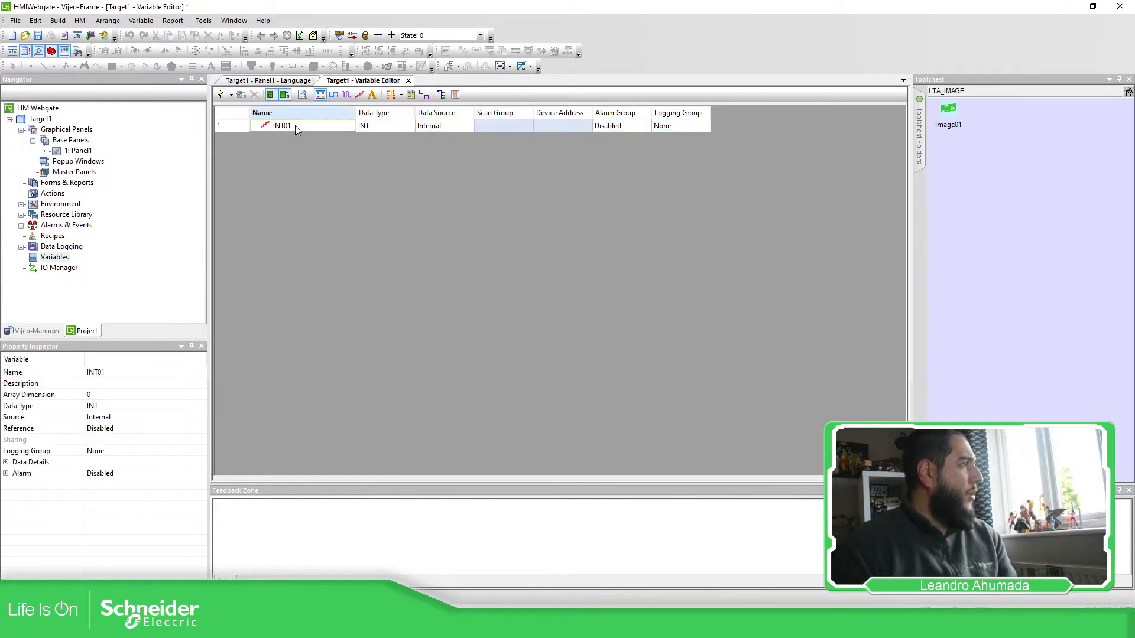
pyautogui.click(231, 126)
pyautogui.hotkey('ctrl', 'c')
pyautogui.hotkey('ctrl', 'v')
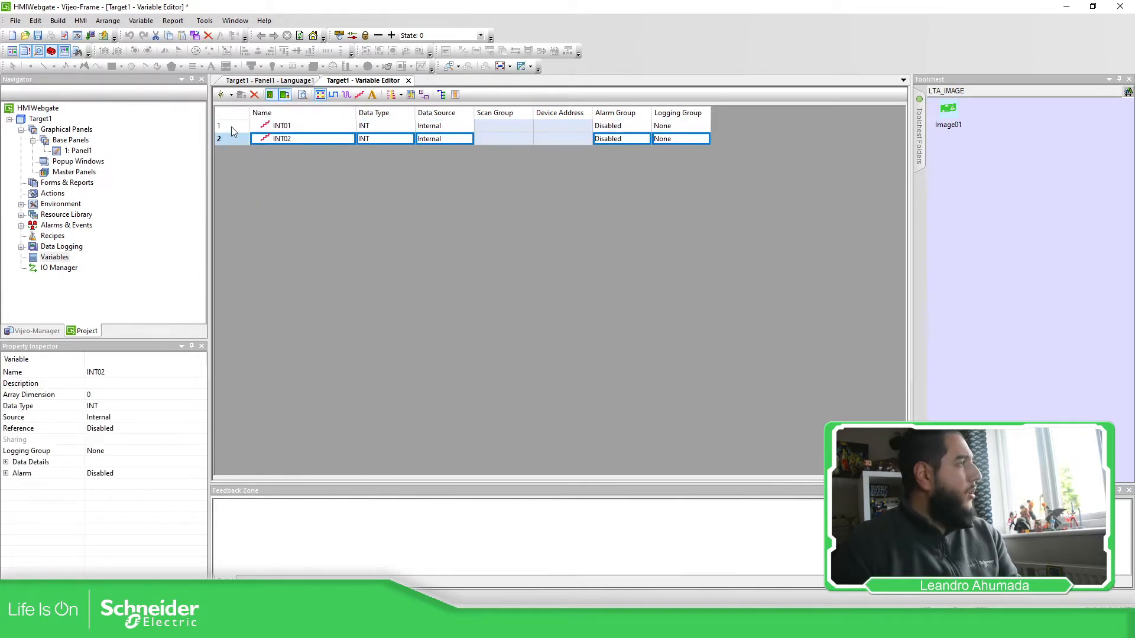
pyautogui.hotkey('ctrl', 'v')
pyautogui.click(308, 201)
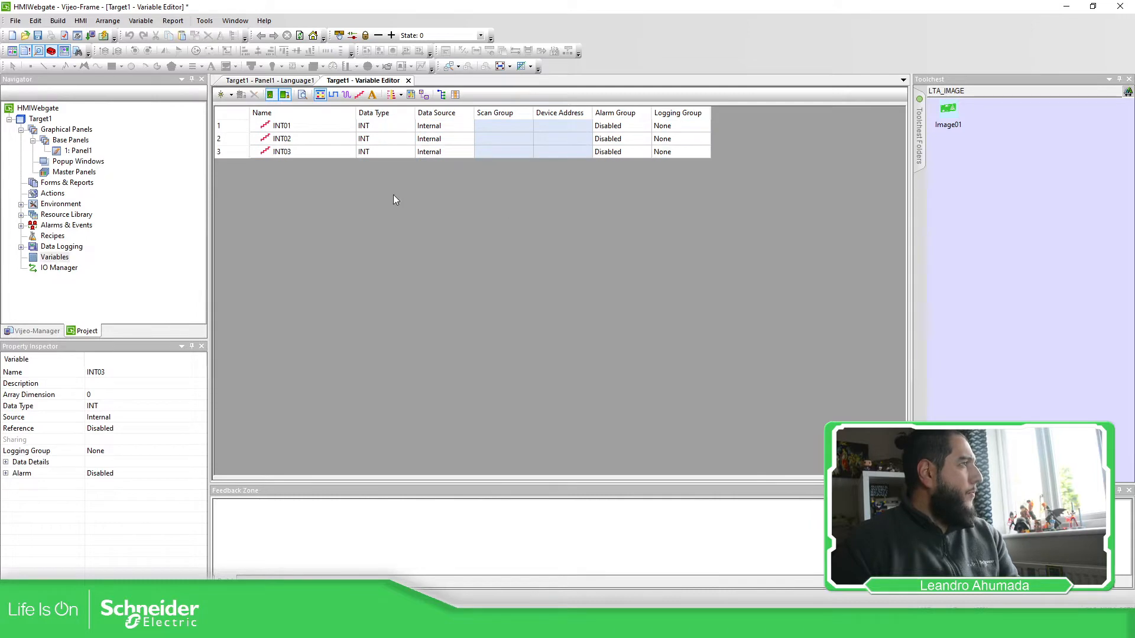
pyautogui.doubleClick(78, 151)
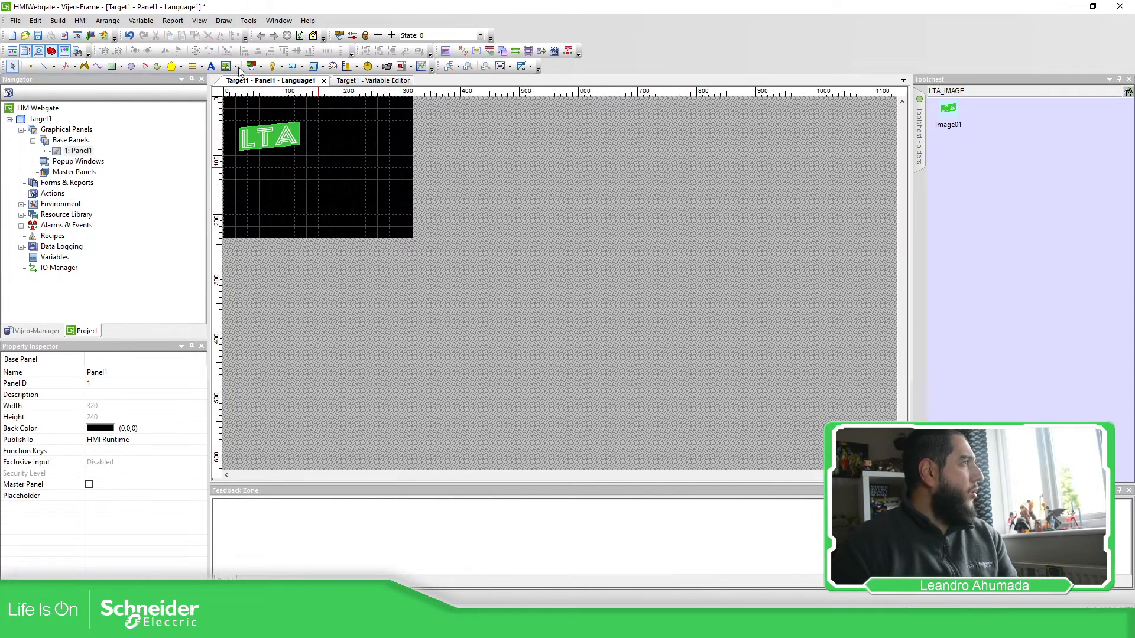
# Step: Draw a numeric display right of the logo bound to variable INT01
pyautogui.click(292, 66)
pyautogui.moveTo(342, 121); pyautogui.dragTo(389, 143)
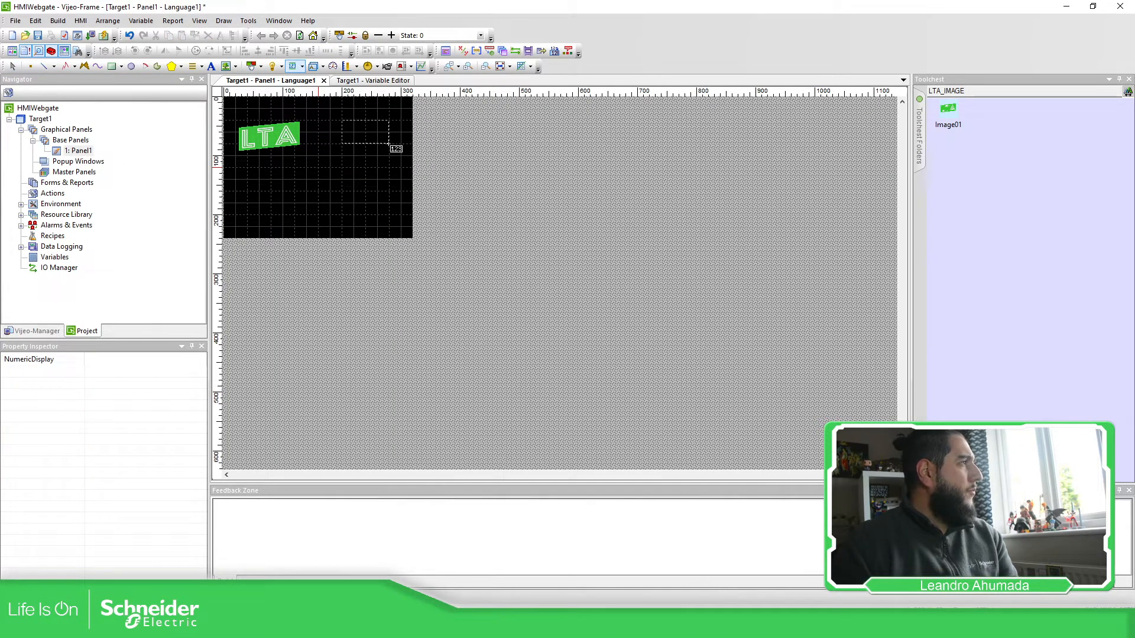
pyautogui.click(554, 225)
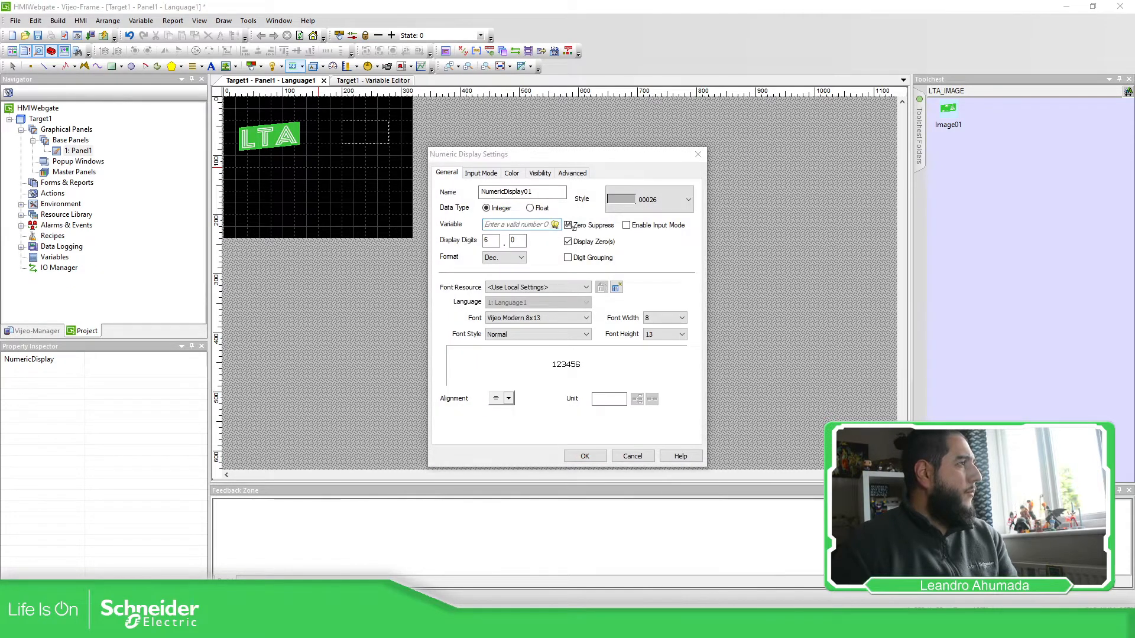
pyautogui.click(625, 332)
pyautogui.click(619, 417)
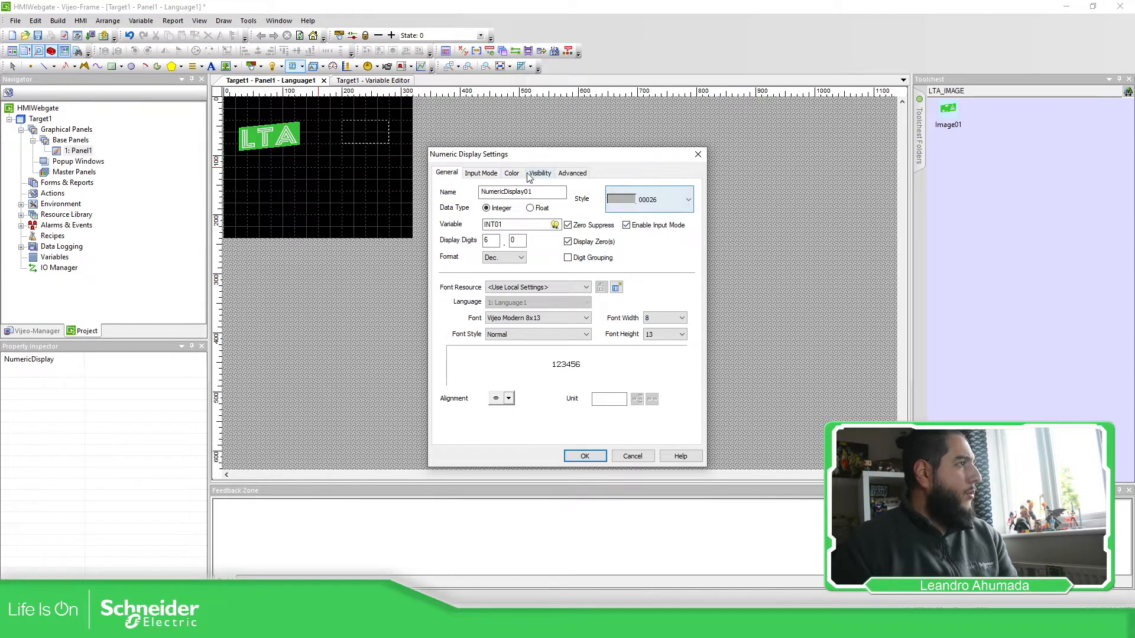
# Step: Give the display a black plate colour and enter 3 in its general settings
pyautogui.click(491, 175)
pyautogui.click(512, 173)
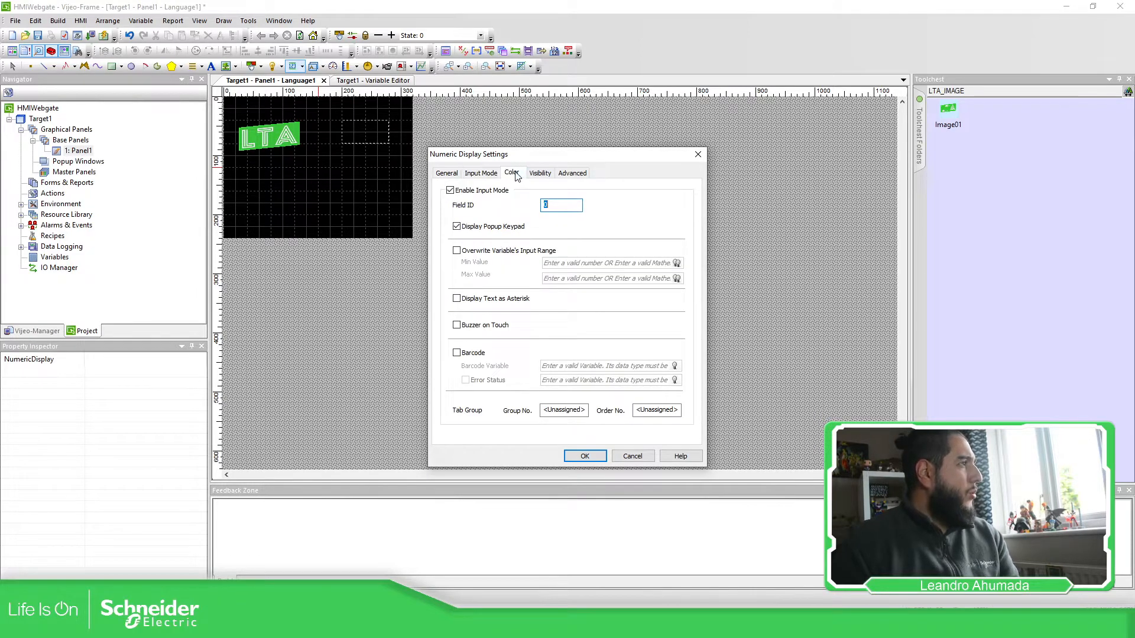
pyautogui.click(667, 269)
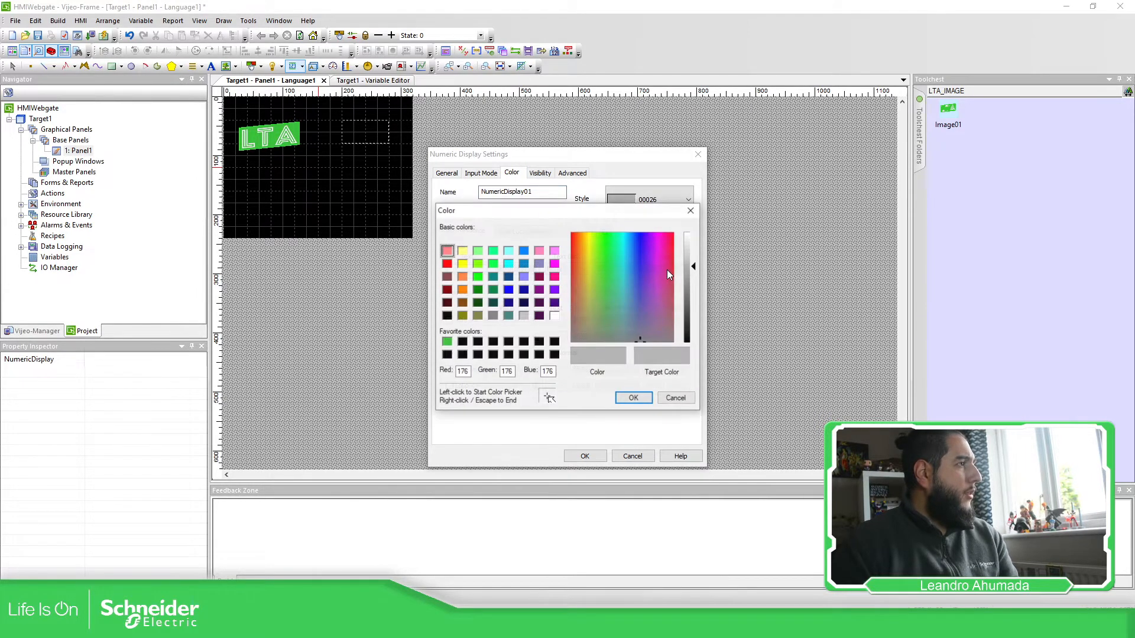
pyautogui.click(447, 316)
pyautogui.click(633, 398)
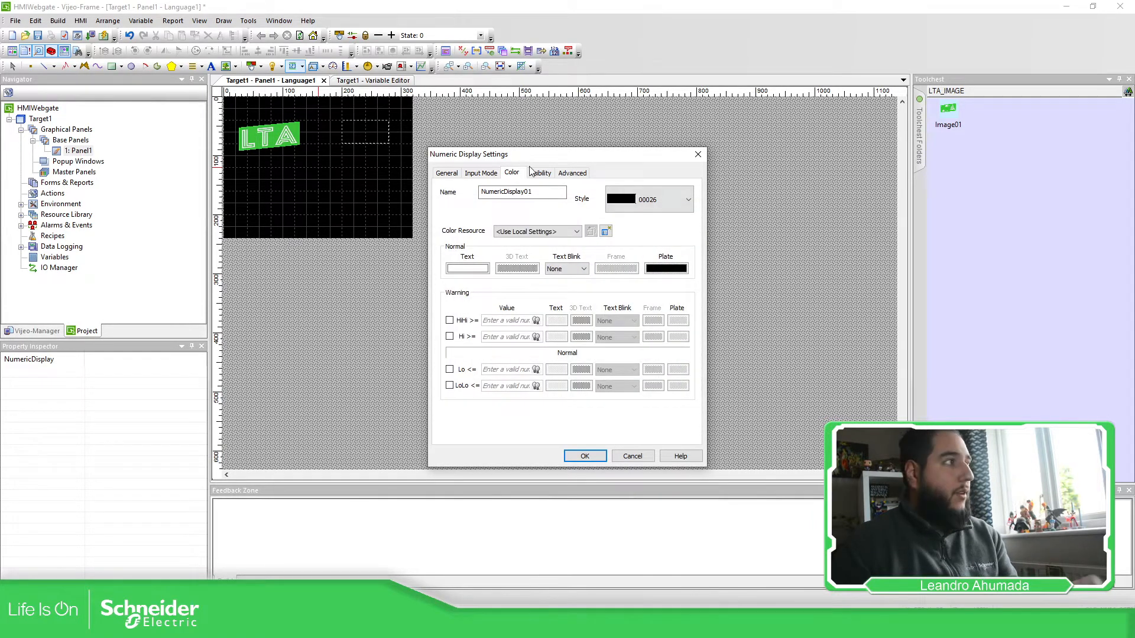
pyautogui.click(488, 175)
pyautogui.click(447, 173)
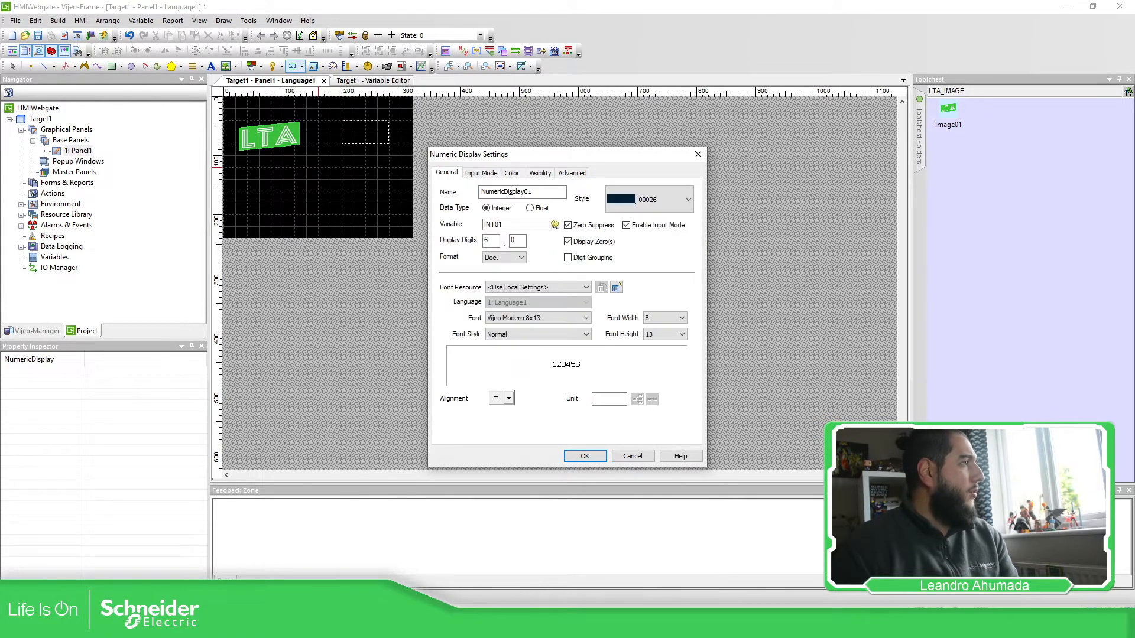
pyautogui.write('3')
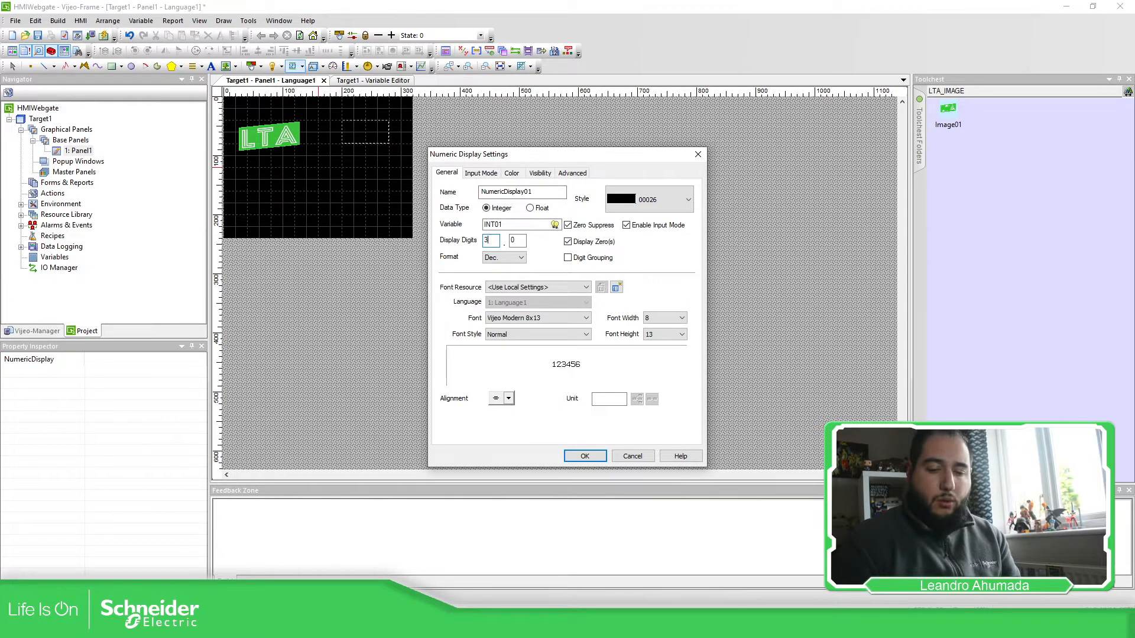
# Step: Create font resource FontDisplay in Vijeo-S Albany size 22 for the display
pyautogui.click(617, 288)
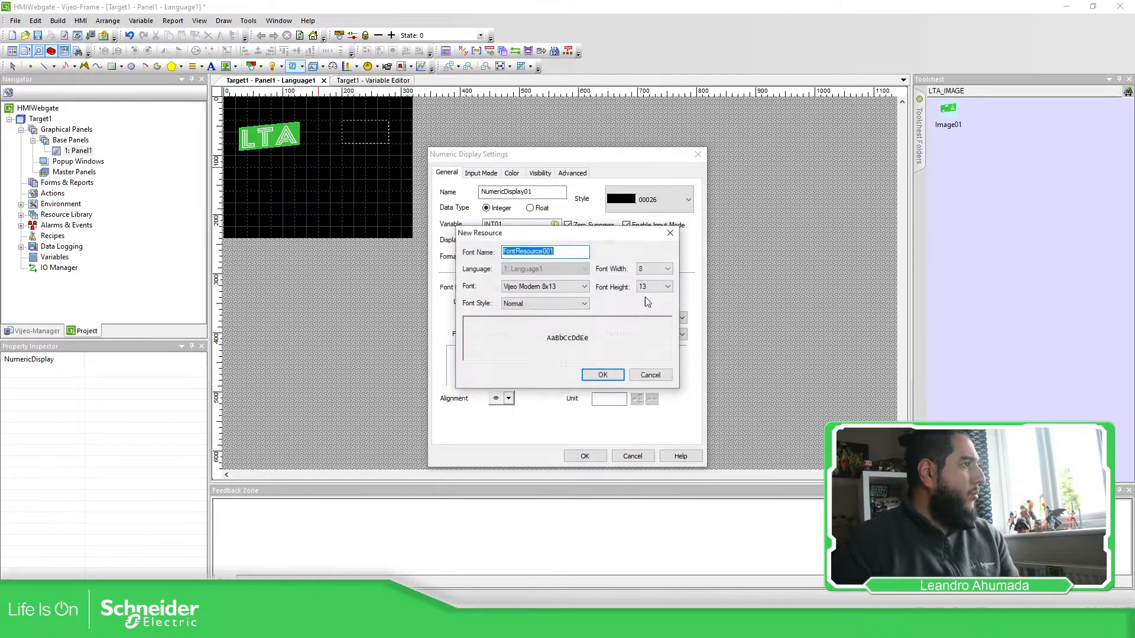
pyautogui.click(518, 253)
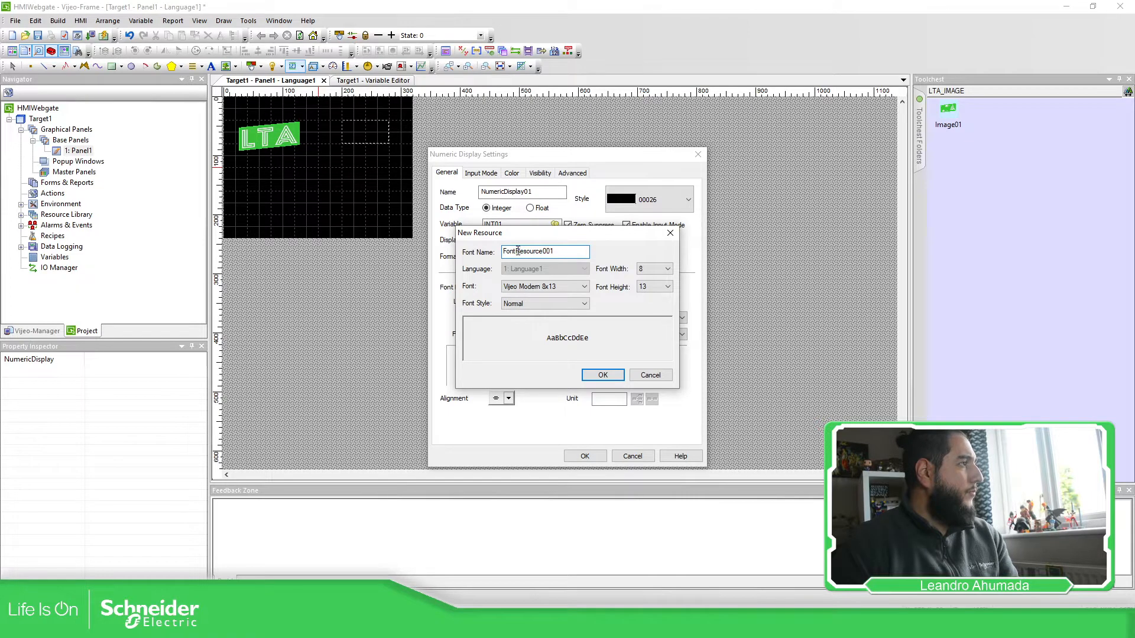
pyautogui.moveTo(517, 251); pyautogui.dragTo(610, 259)
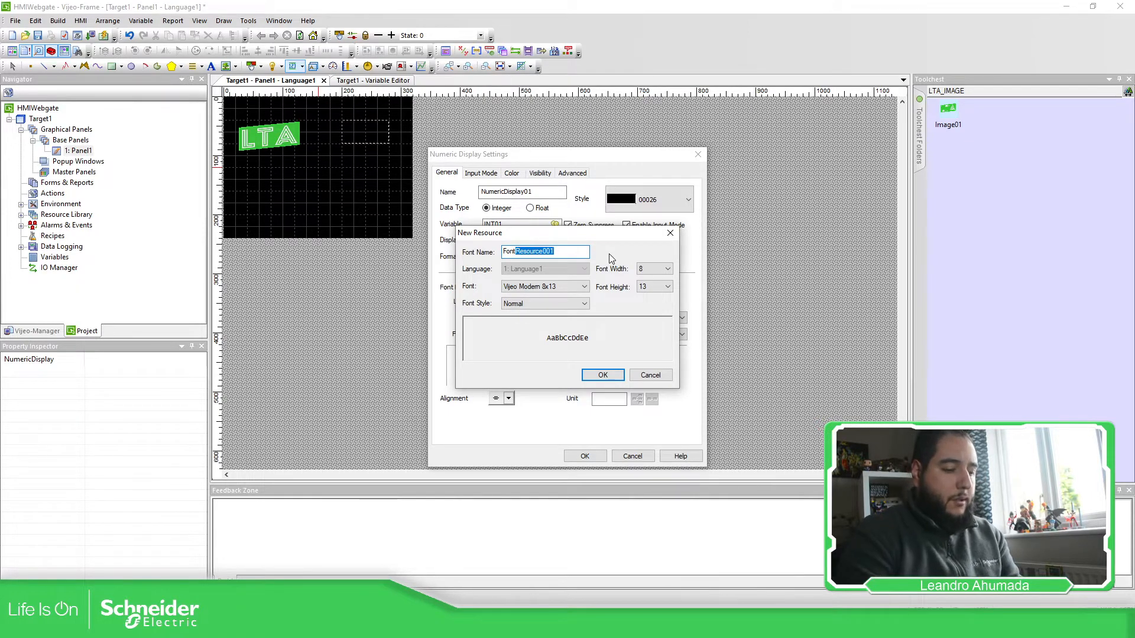
pyautogui.write('Display')
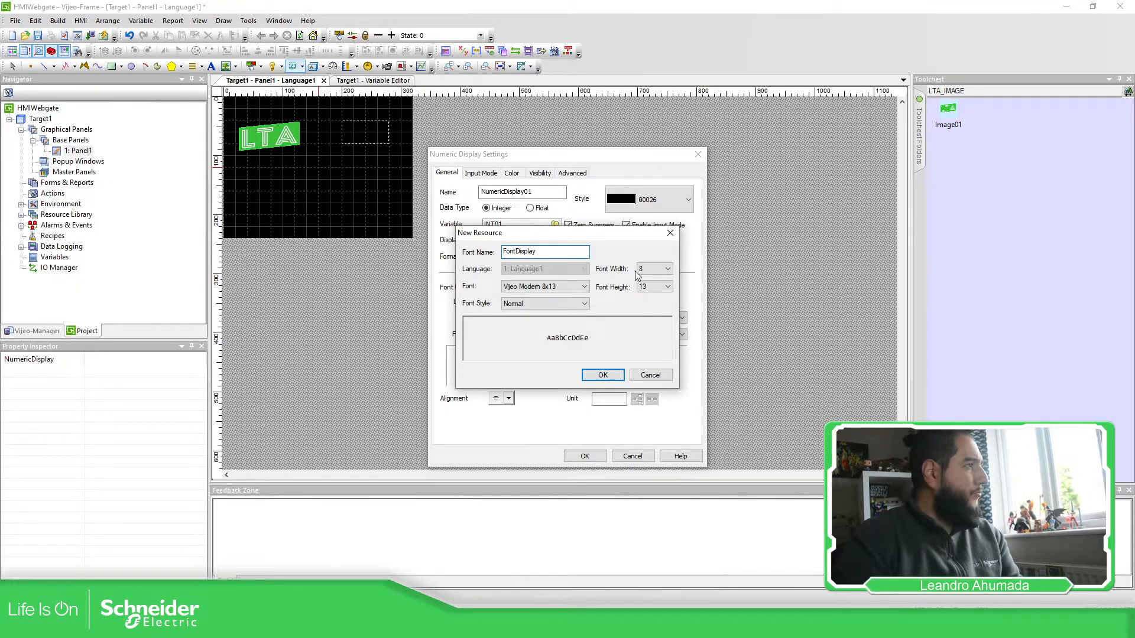
pyautogui.click(554, 286)
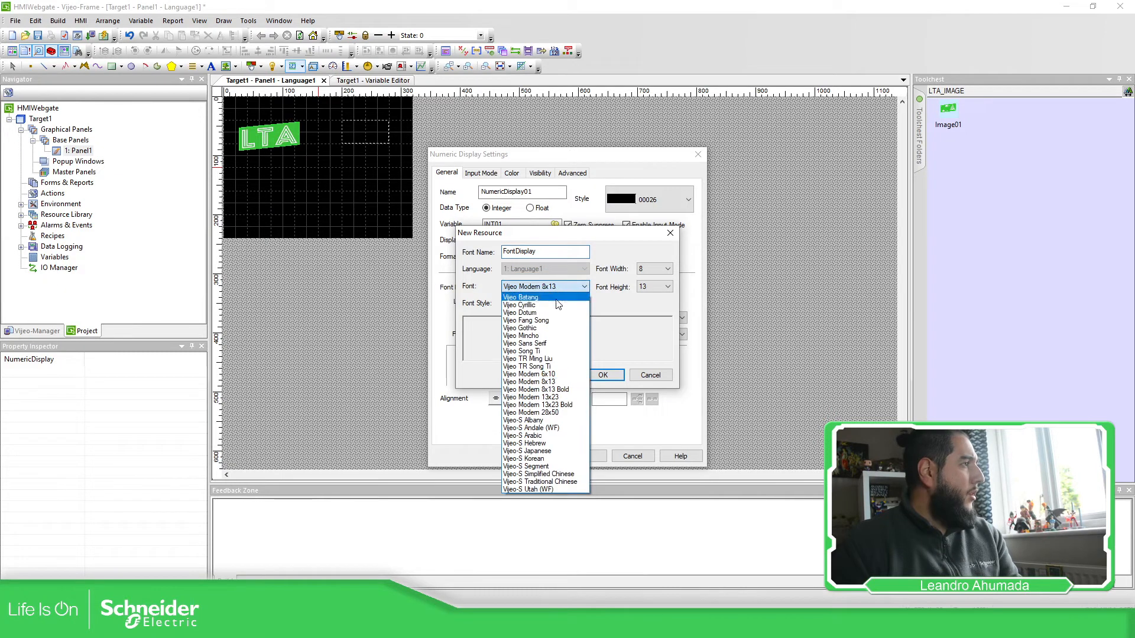
pyautogui.click(544, 421)
pyautogui.click(667, 269)
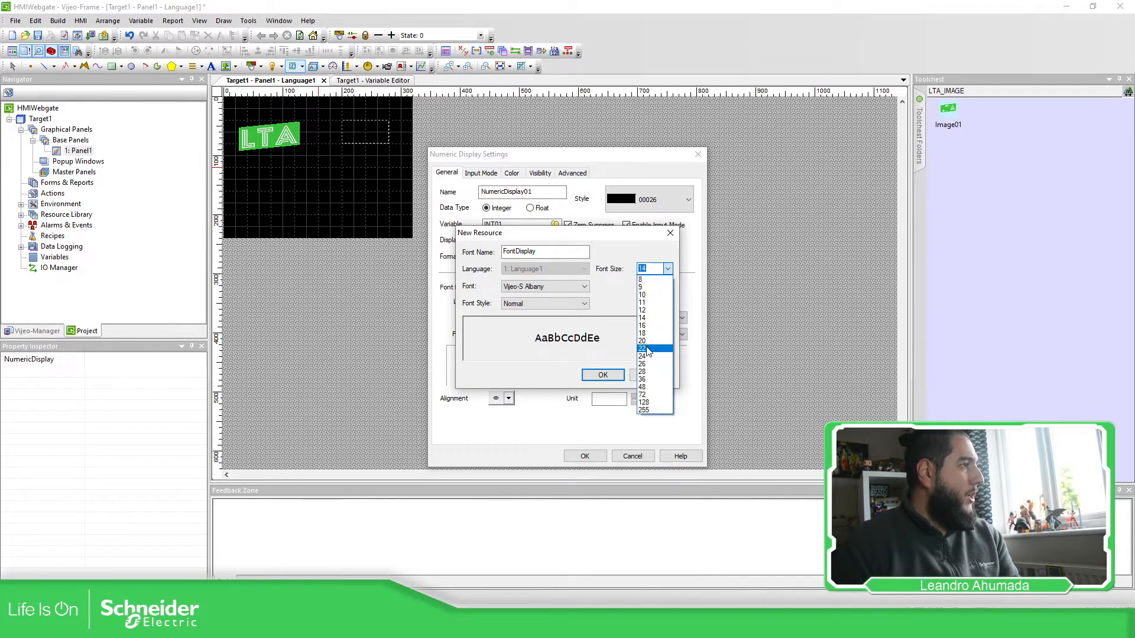
pyautogui.click(647, 349)
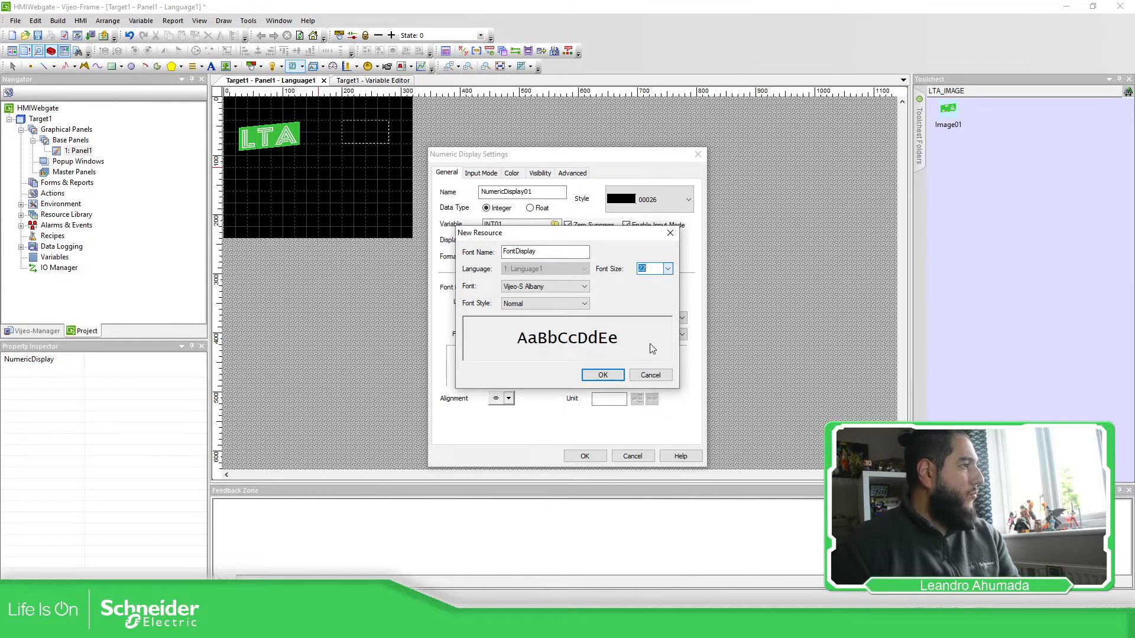
pyautogui.click(602, 374)
pyautogui.click(567, 348)
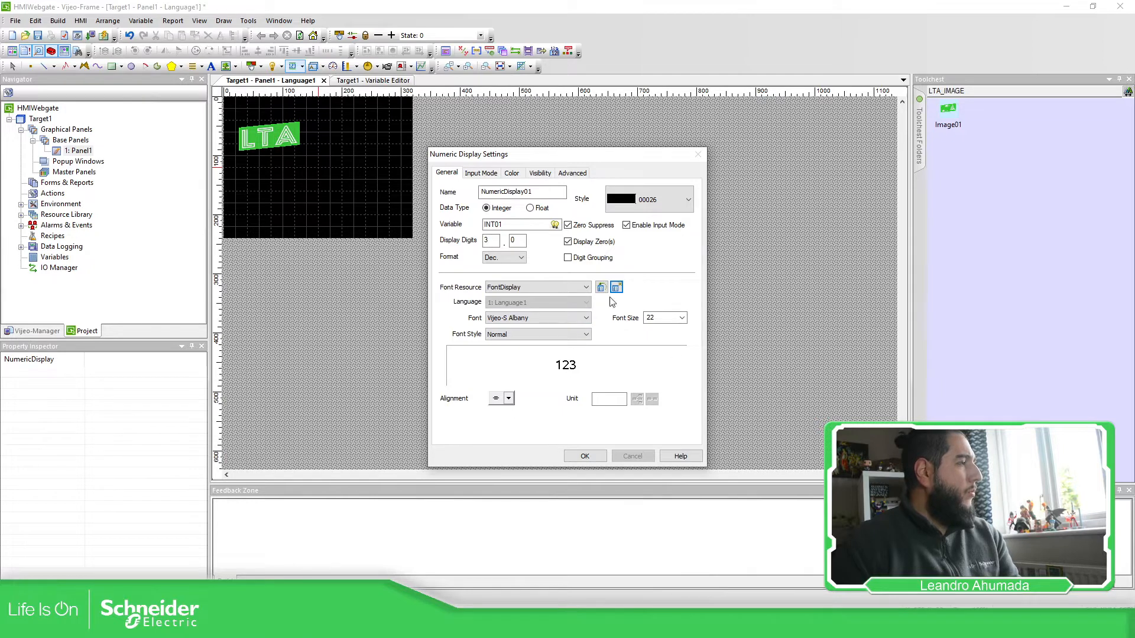
pyautogui.click(585, 455)
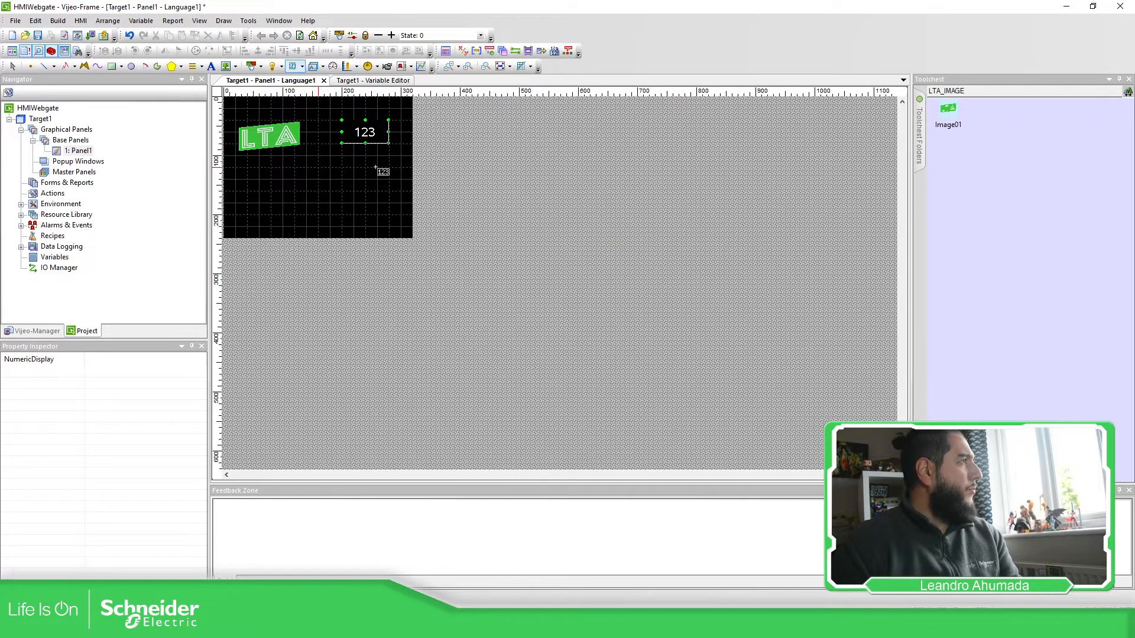
# Step: Change the numeric display's font size to 28
pyautogui.click(374, 137)
pyautogui.doubleClick(375, 137)
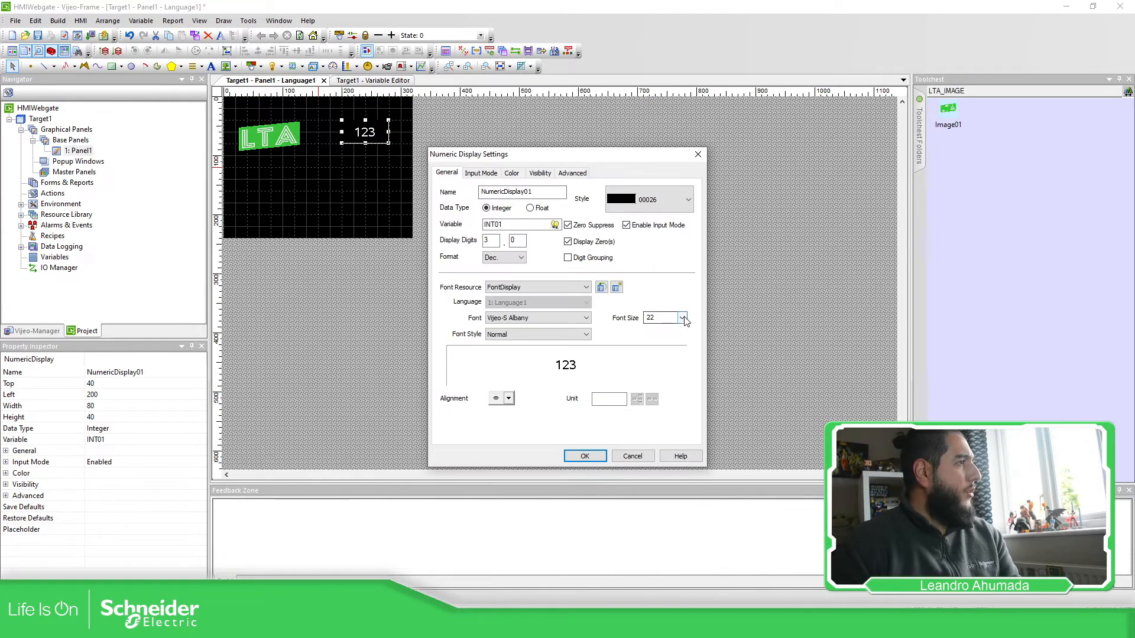
pyautogui.click(682, 317)
pyautogui.click(652, 421)
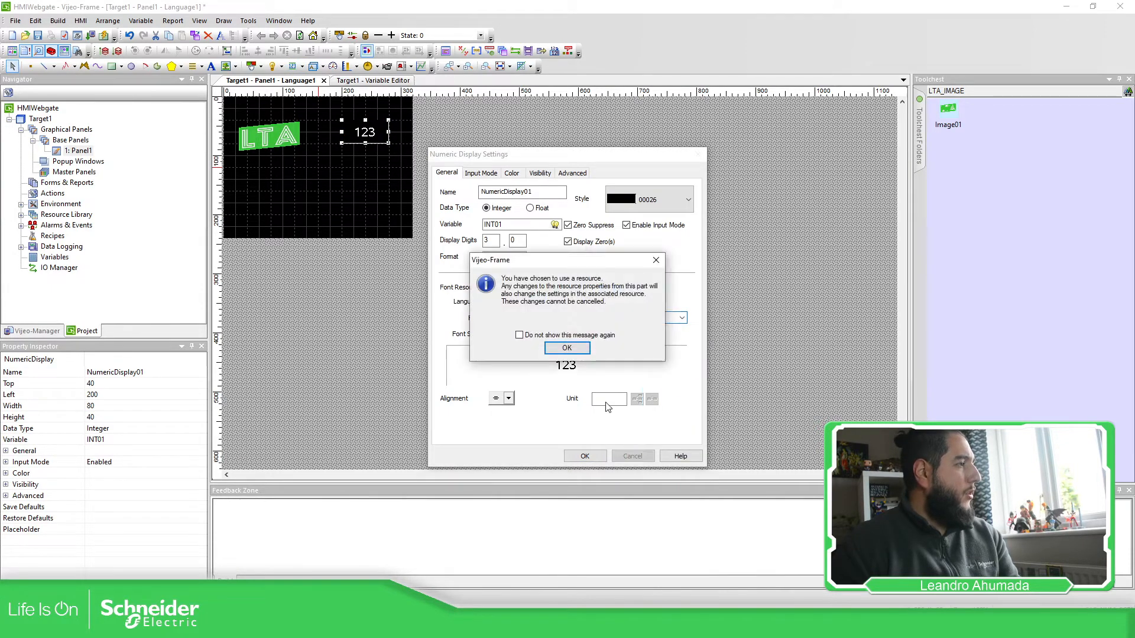
pyautogui.press('Return')
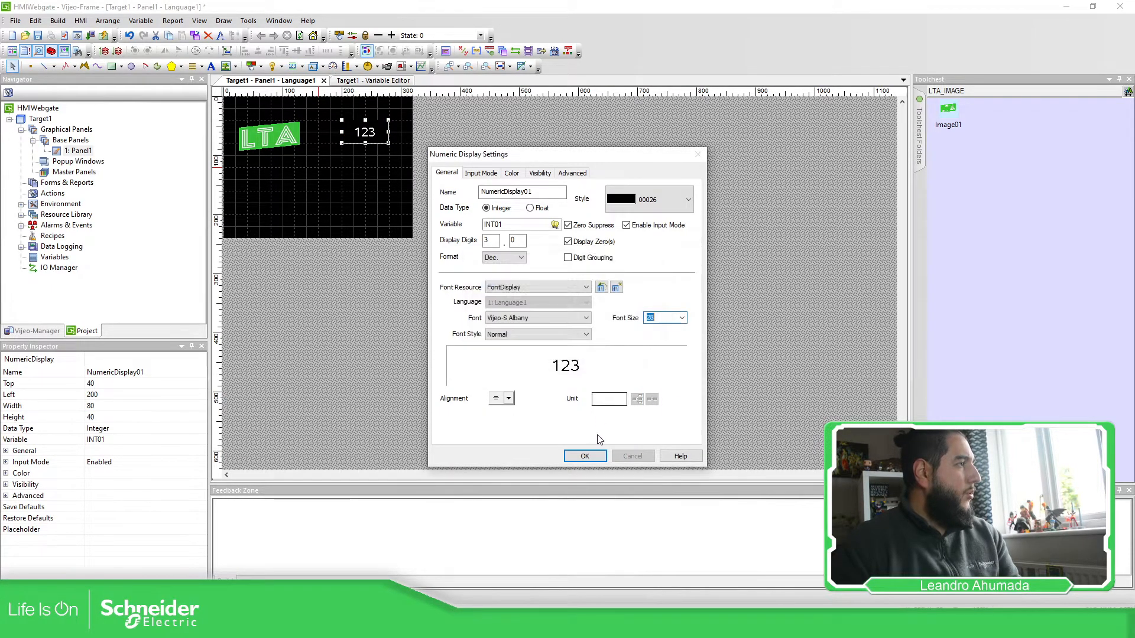
pyautogui.click(592, 458)
pyautogui.click(581, 352)
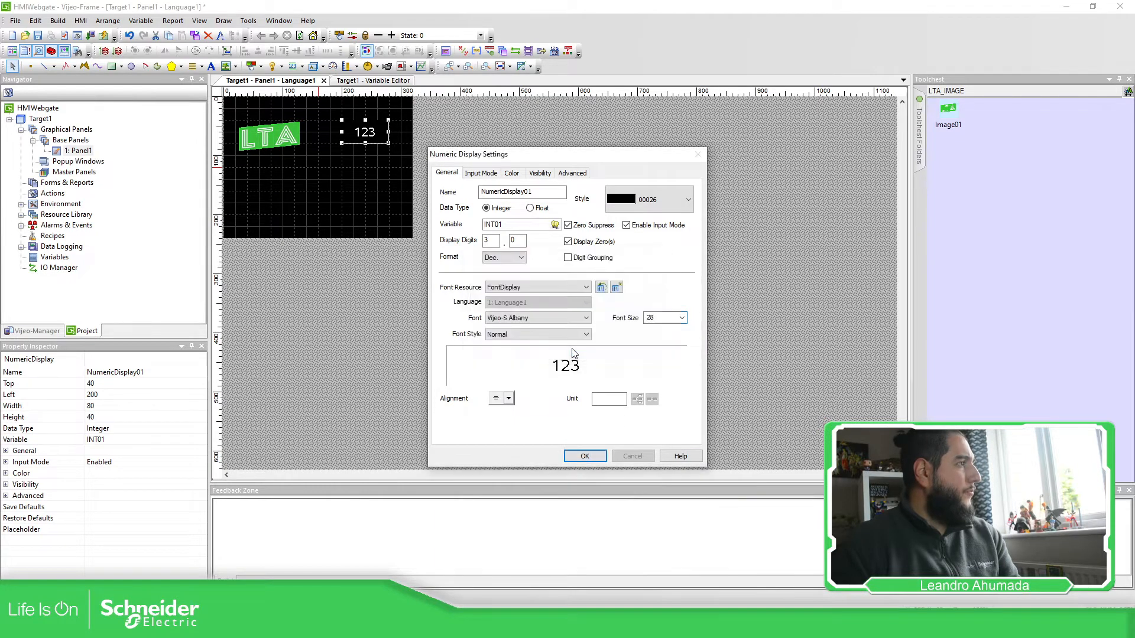
pyautogui.click(594, 456)
# Step: Duplicate the display below the first and bind the copy to INT02
pyautogui.click(473, 217)
pyautogui.click(374, 132)
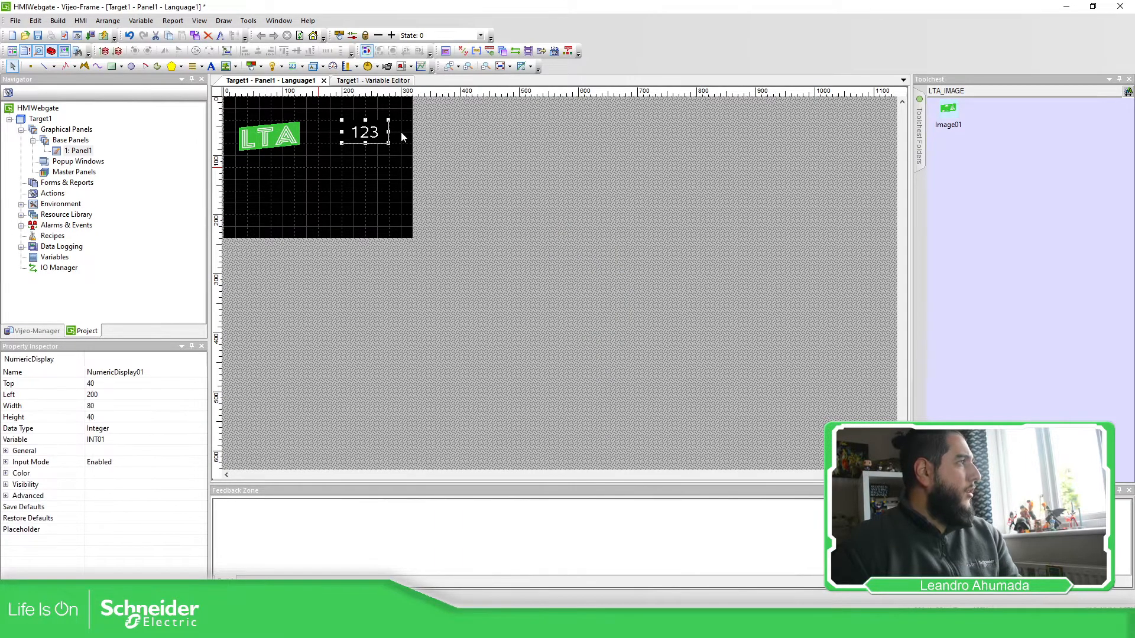
pyautogui.hotkey('ctrl', 'c')
pyautogui.hotkey('ctrl', 'v')
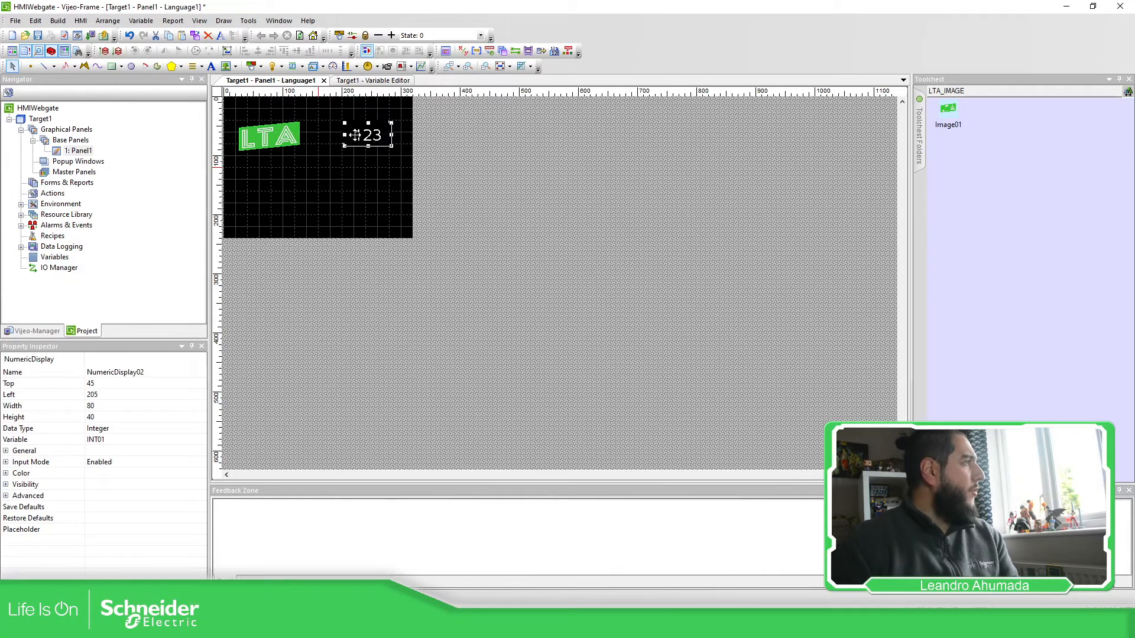
pyautogui.moveTo(372, 140); pyautogui.dragTo(372, 175)
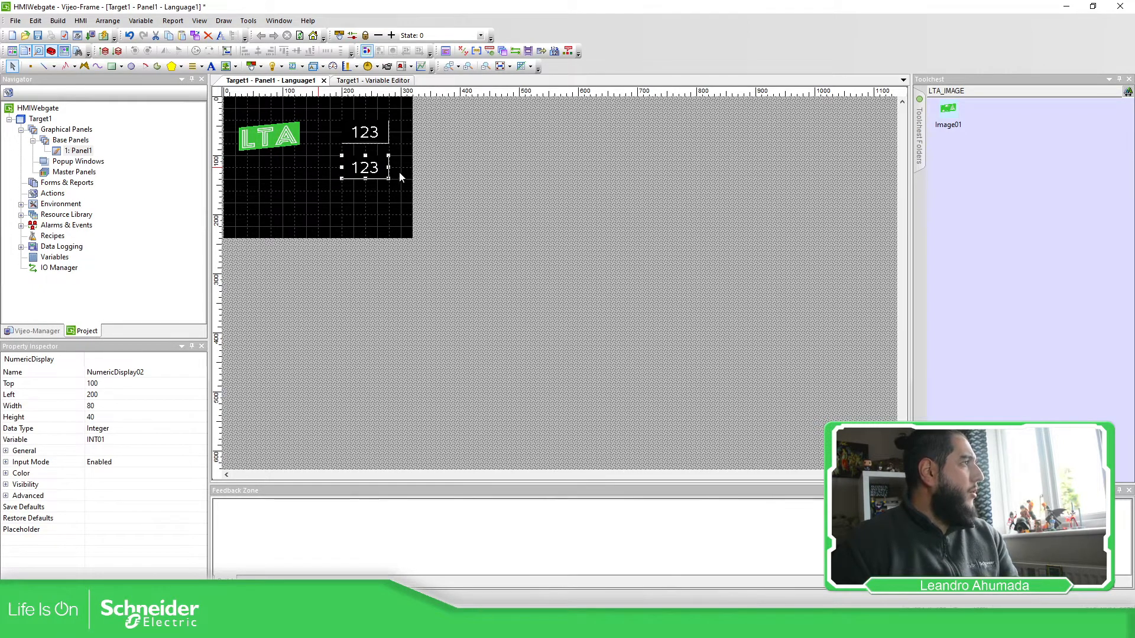
pyautogui.doubleClick(374, 167)
pyautogui.doubleClick(515, 225)
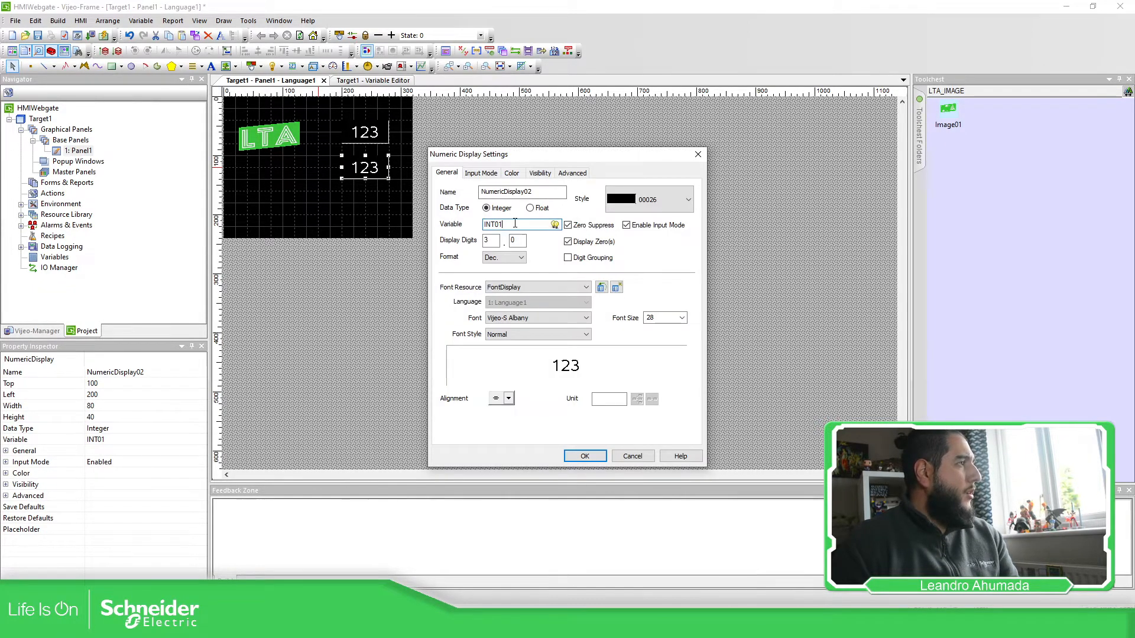
pyautogui.write('INT02')
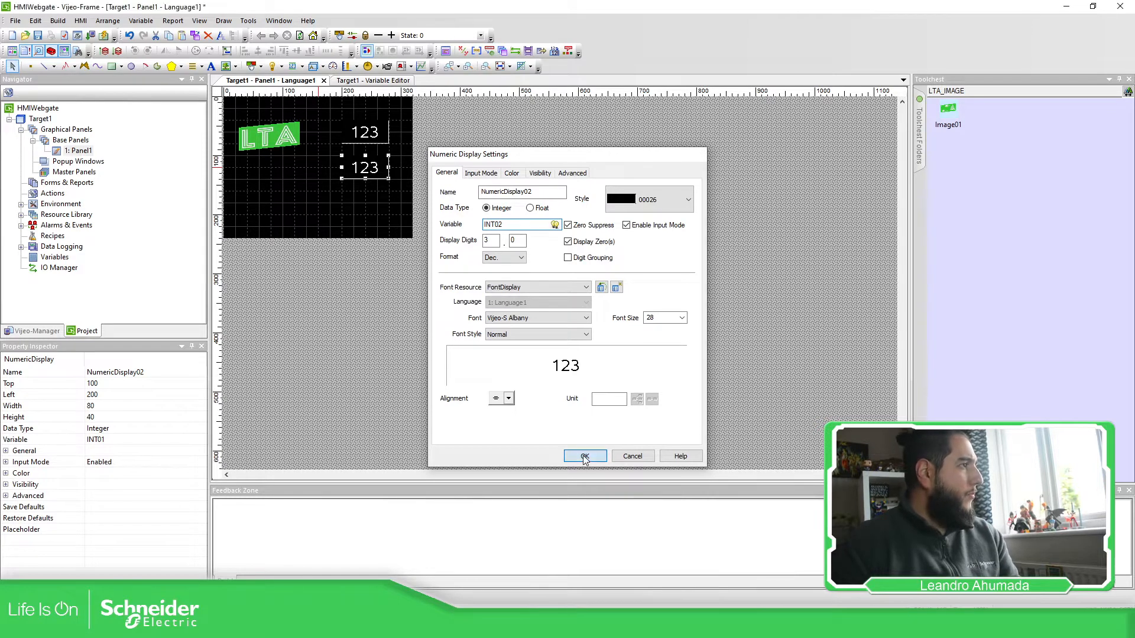
pyautogui.click(584, 456)
# Step: Place a third numeric display below the second one
pyautogui.click(343, 165)
pyautogui.click(363, 171)
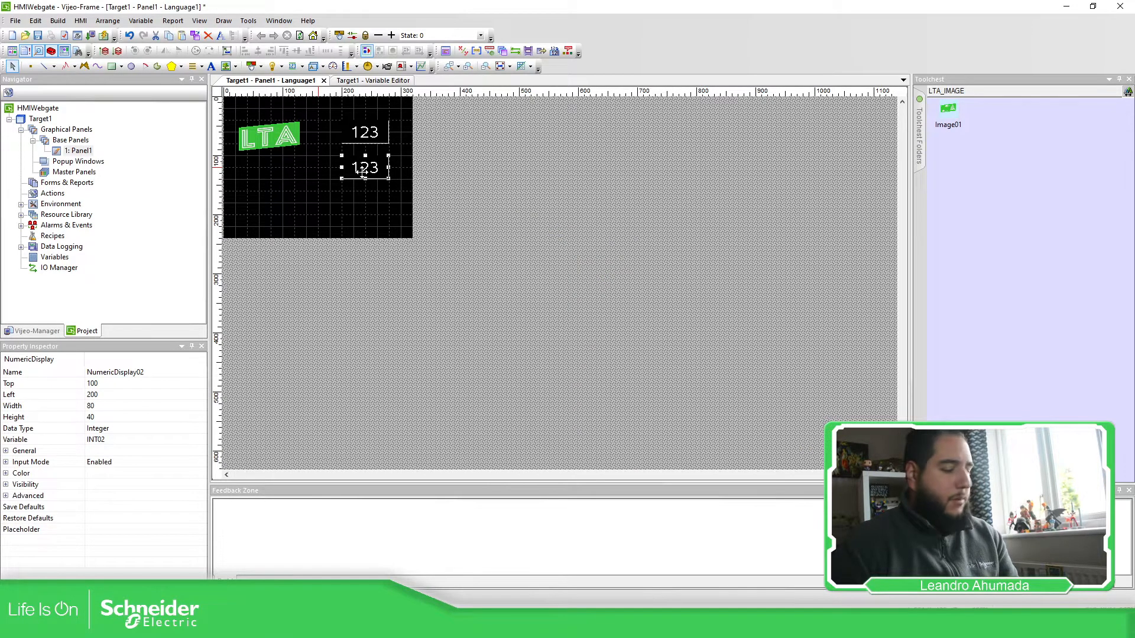
pyautogui.click(363, 200)
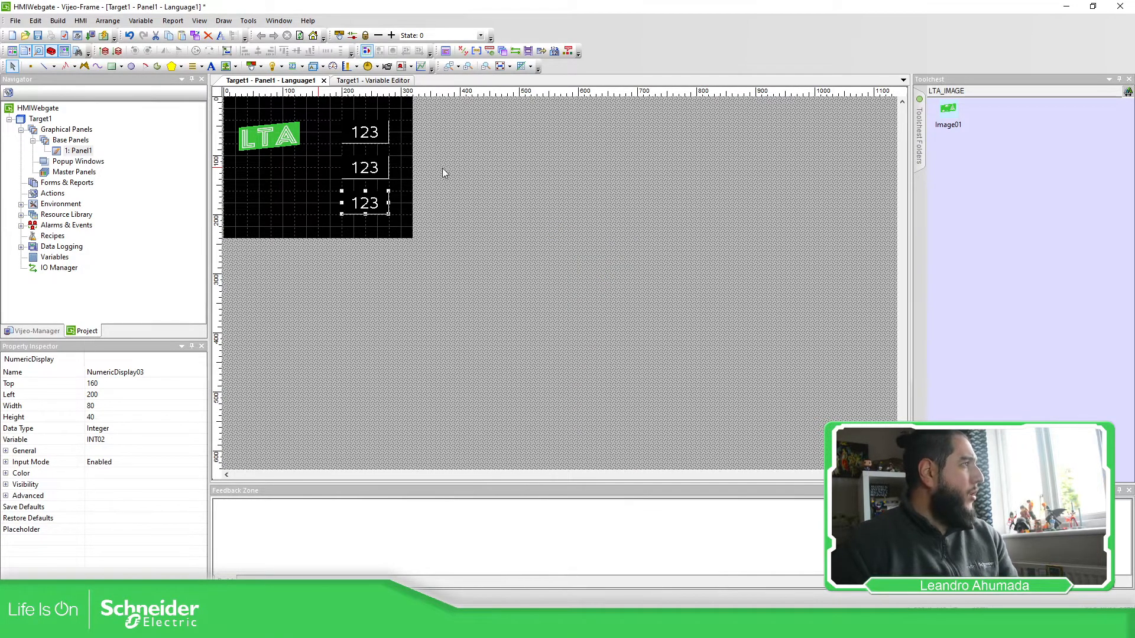
pyautogui.click(442, 168)
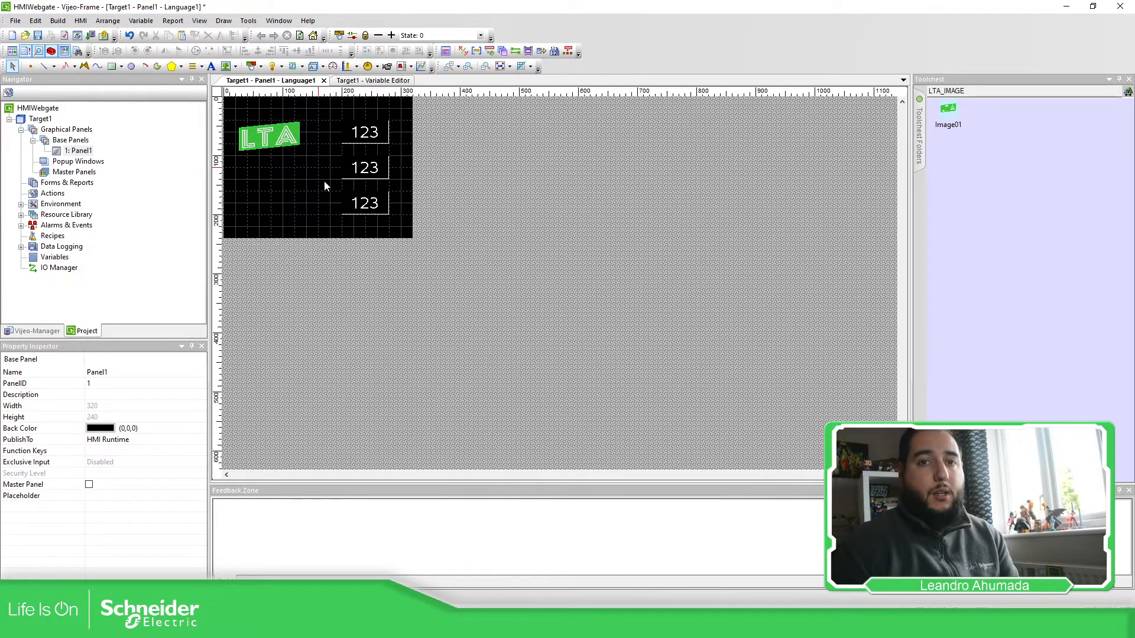
# Step: Draw a switch to the left of the middle numeric display
pyautogui.click(358, 130)
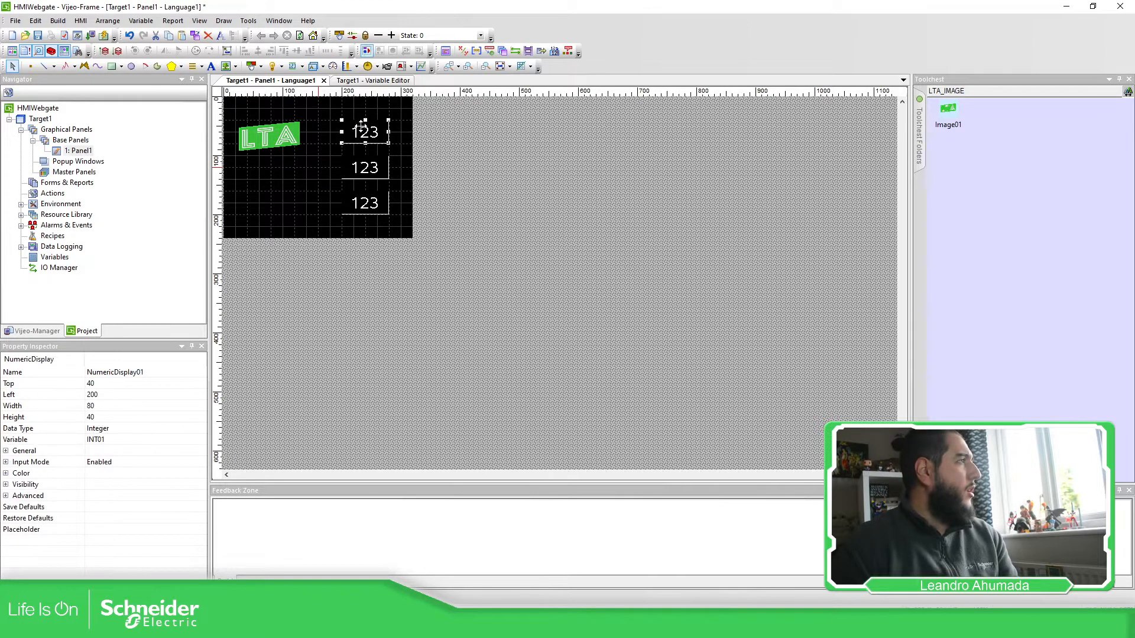
pyautogui.click(306, 181)
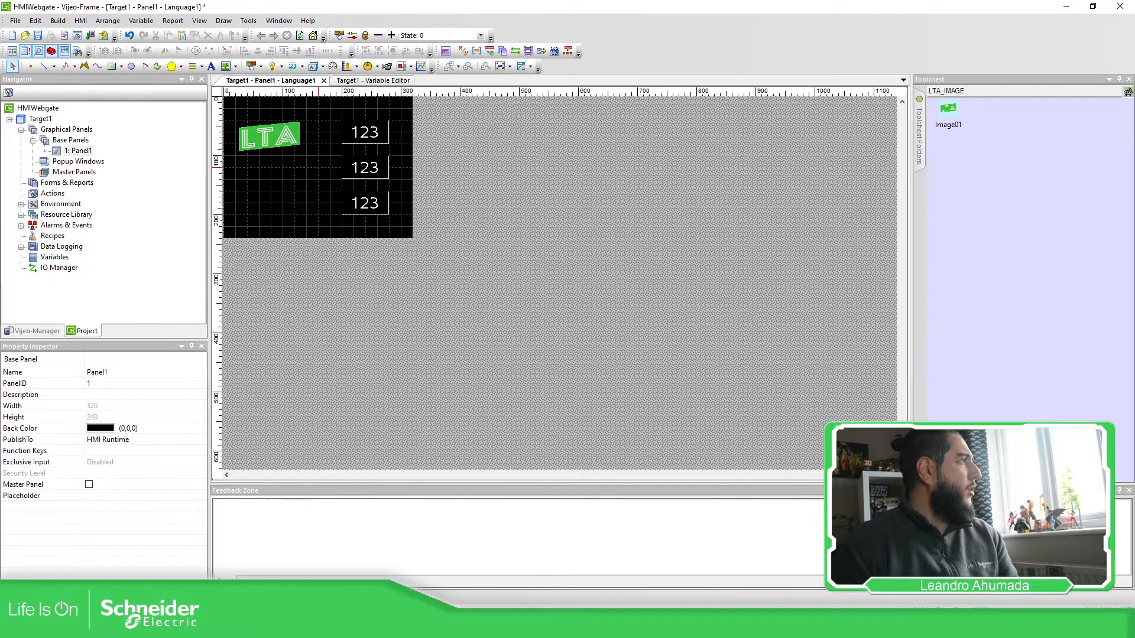
pyautogui.click(251, 66)
pyautogui.moveTo(294, 155); pyautogui.dragTo(332, 181)
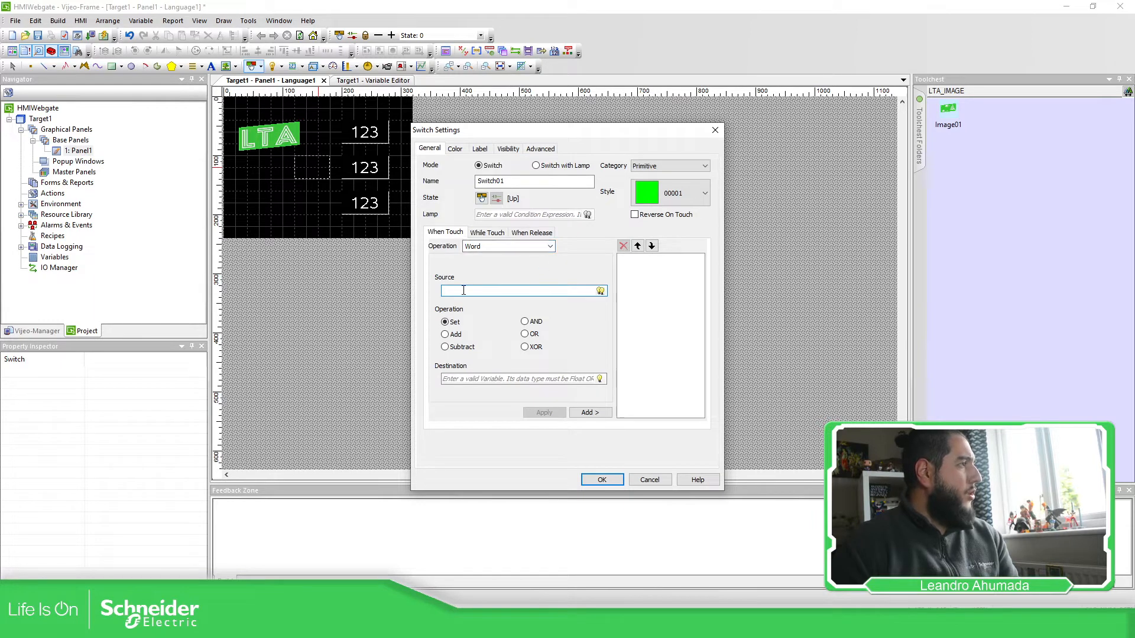
# Step: Add a set action storing INT01 + INT02 into INT03 on the switch
pyautogui.click(600, 291)
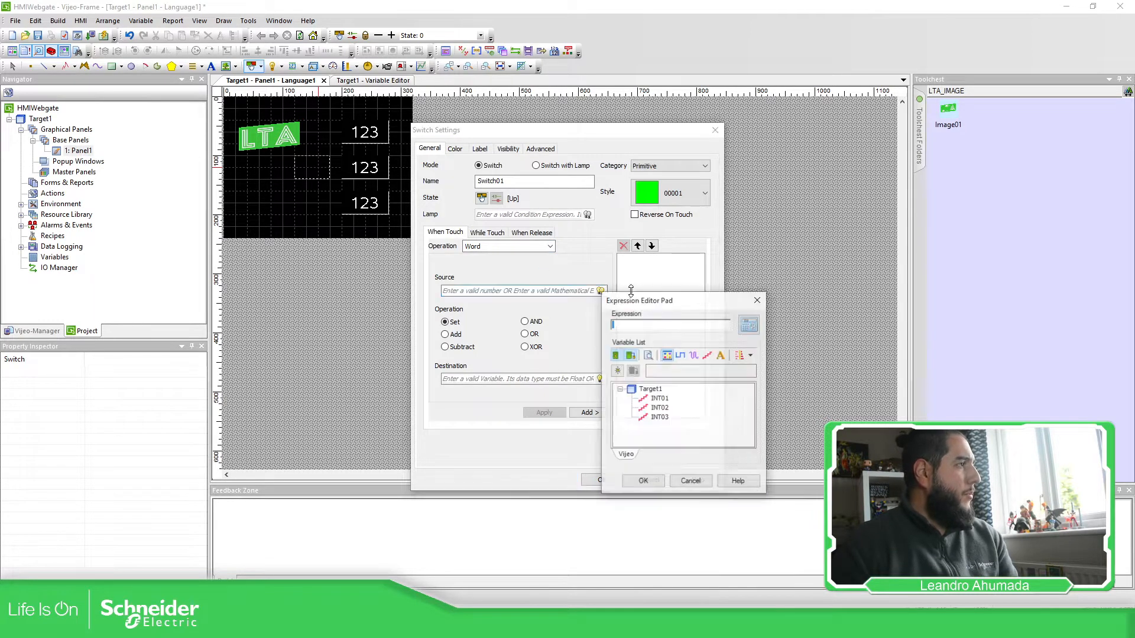
pyautogui.doubleClick(660, 399)
pyautogui.click(654, 327)
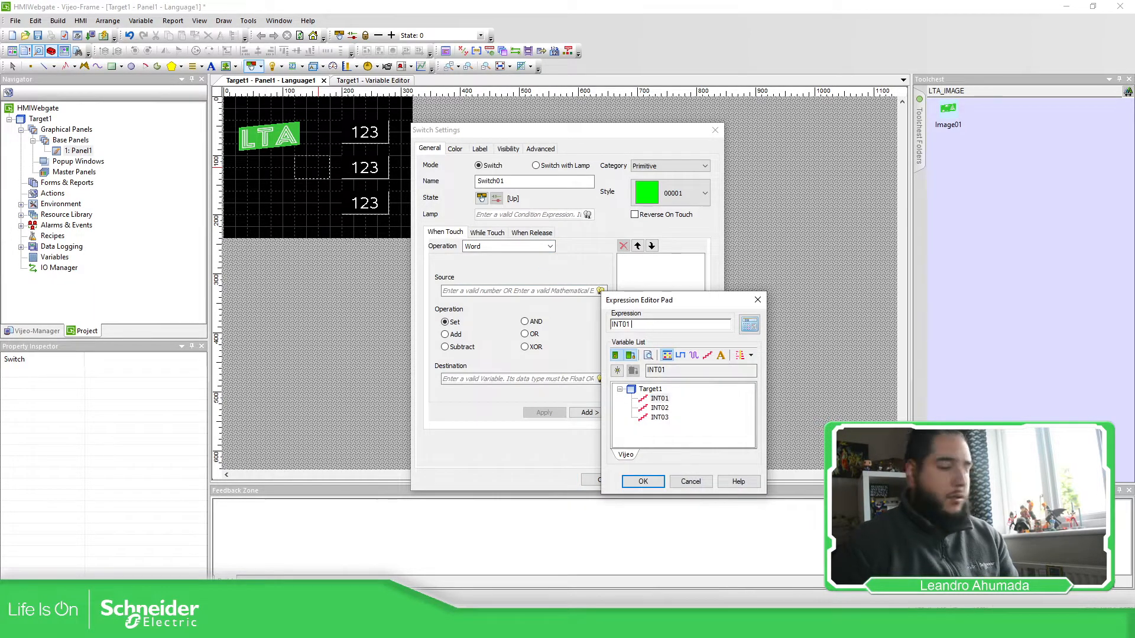
pyautogui.doubleClick(659, 408)
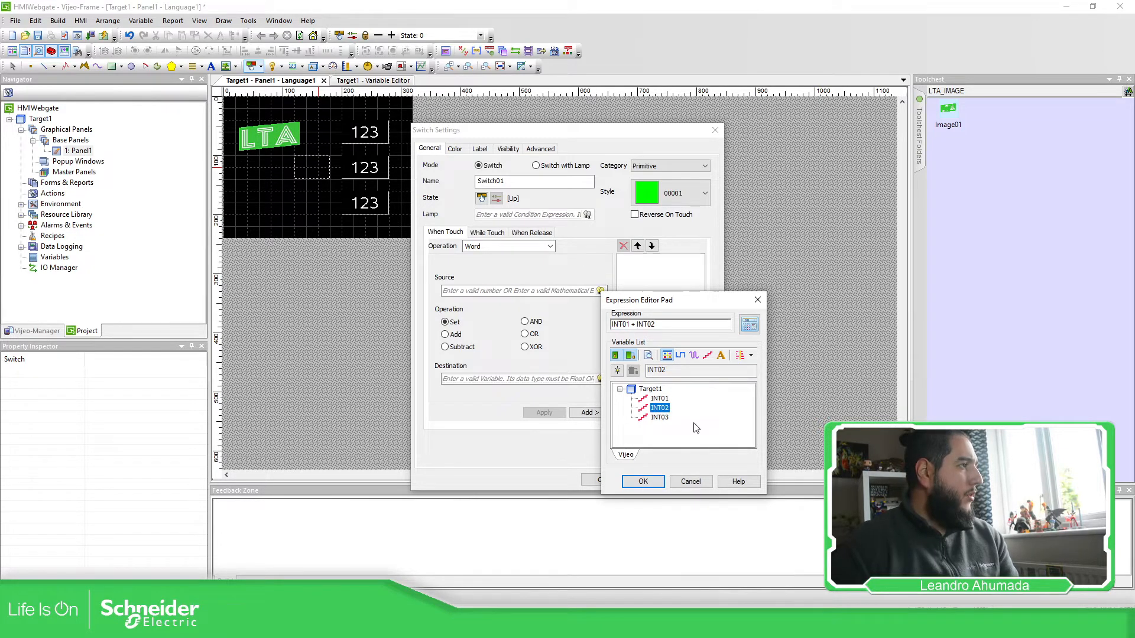
pyautogui.click(643, 482)
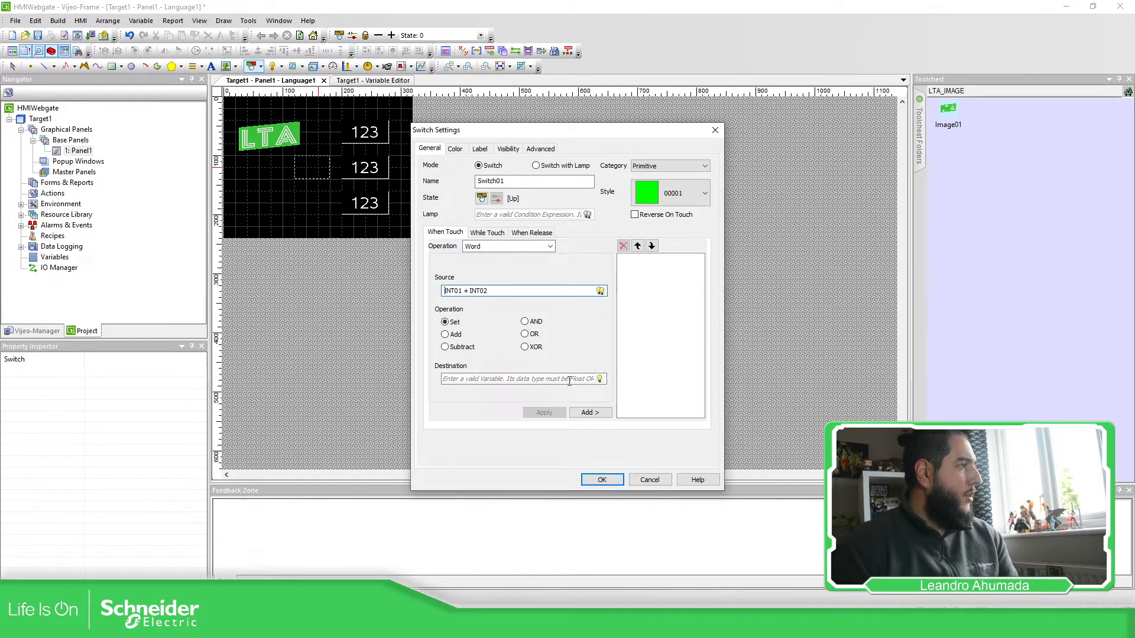
pyautogui.click(601, 379)
pyautogui.doubleClick(637, 472)
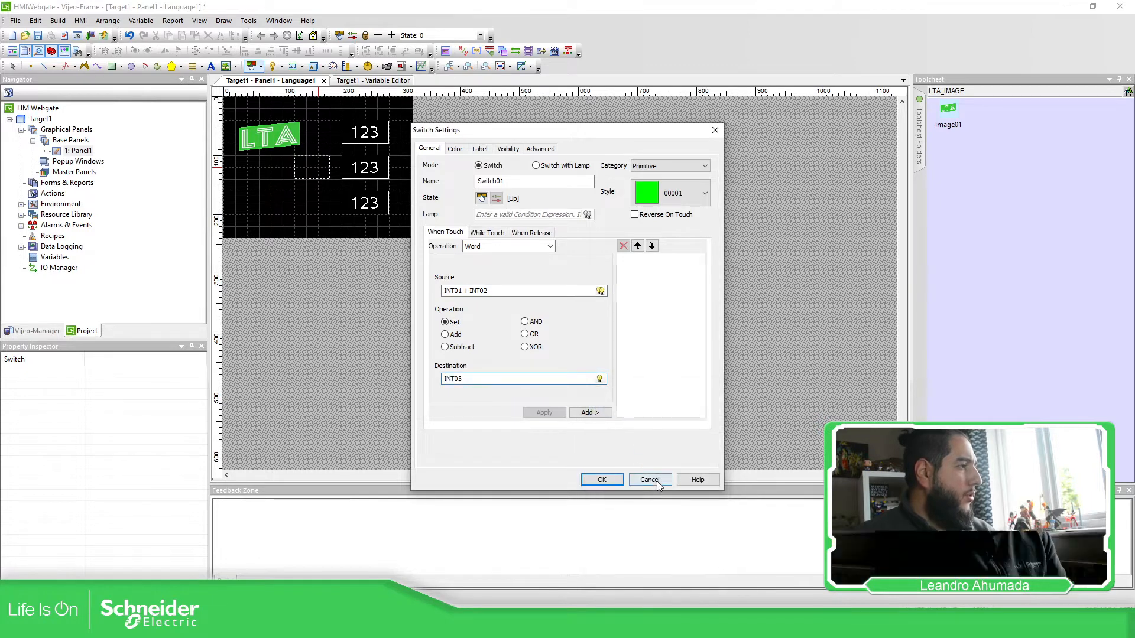
pyautogui.click(585, 412)
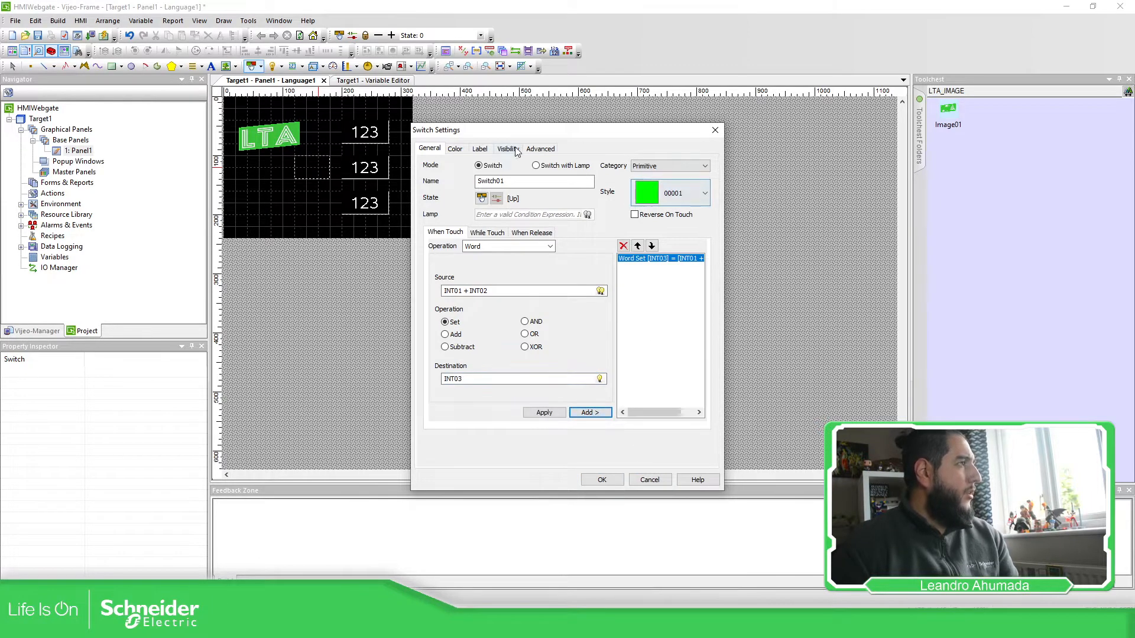
# Step: Give the switch a static "+" label in bold Vijeo-S Albany size 28
pyautogui.click(508, 148)
pyautogui.click(480, 149)
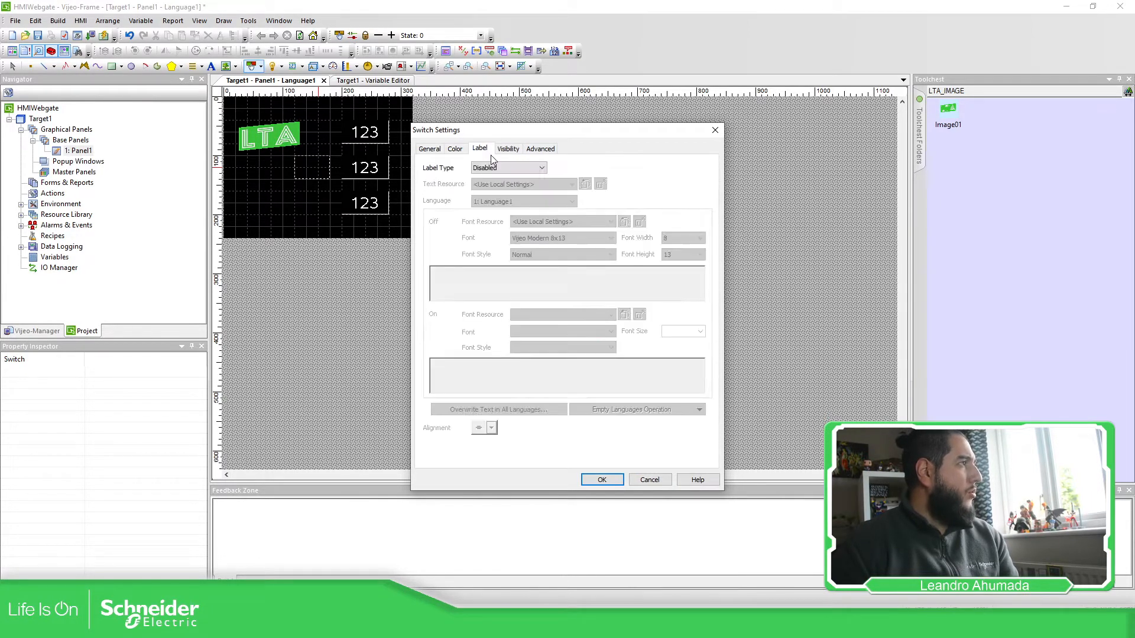
pyautogui.click(533, 169)
pyautogui.click(491, 185)
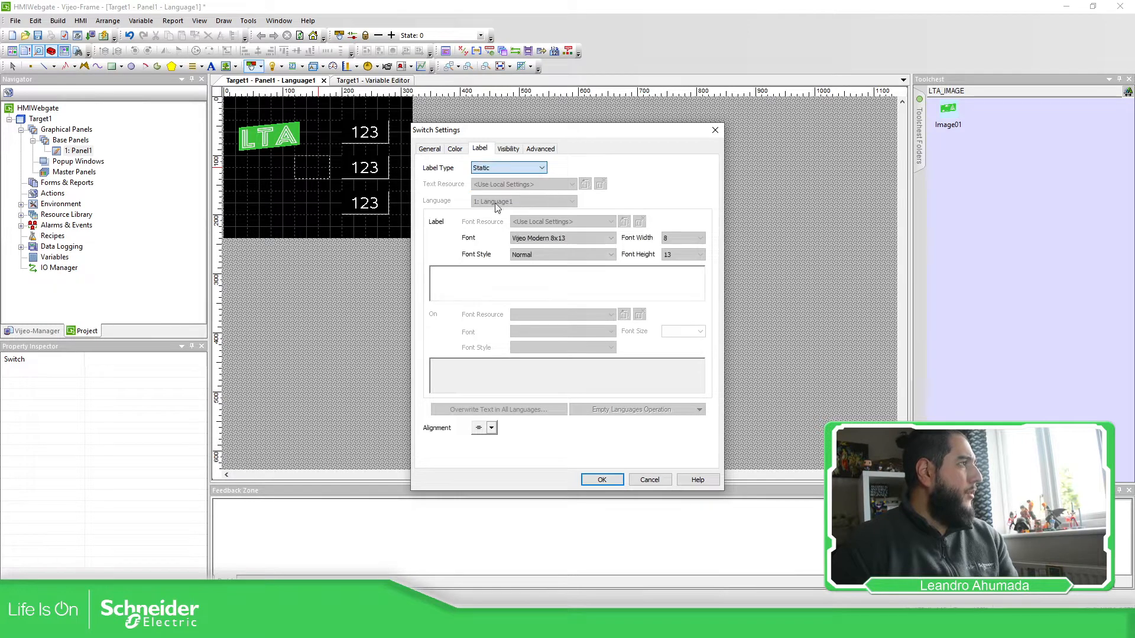
pyautogui.click(489, 290)
pyautogui.write('+')
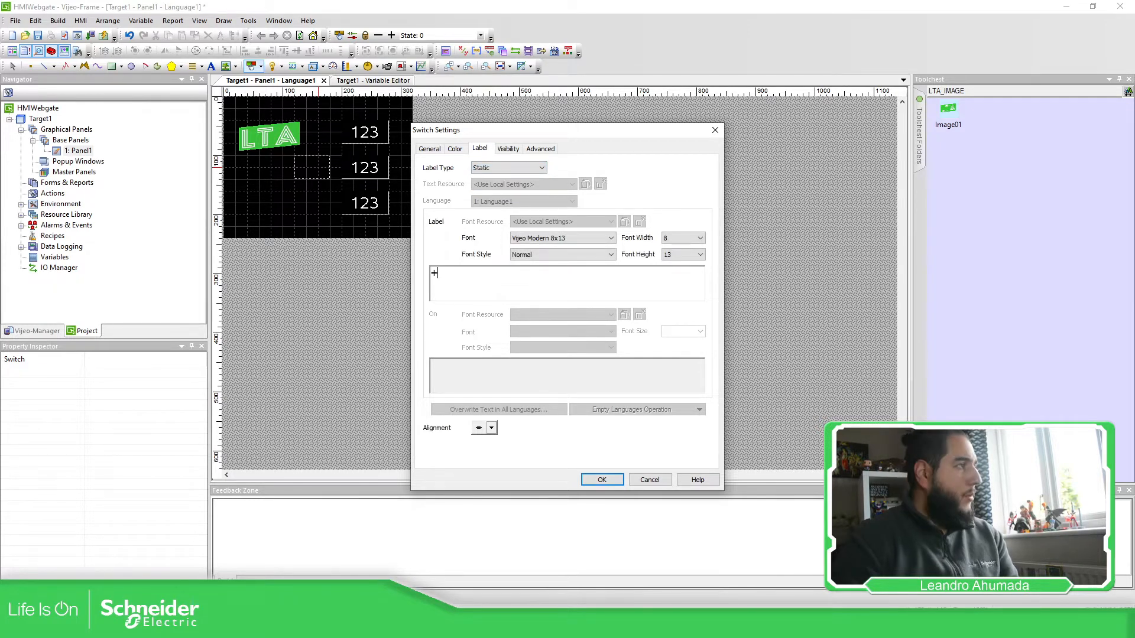
pyautogui.click(585, 239)
pyautogui.click(532, 372)
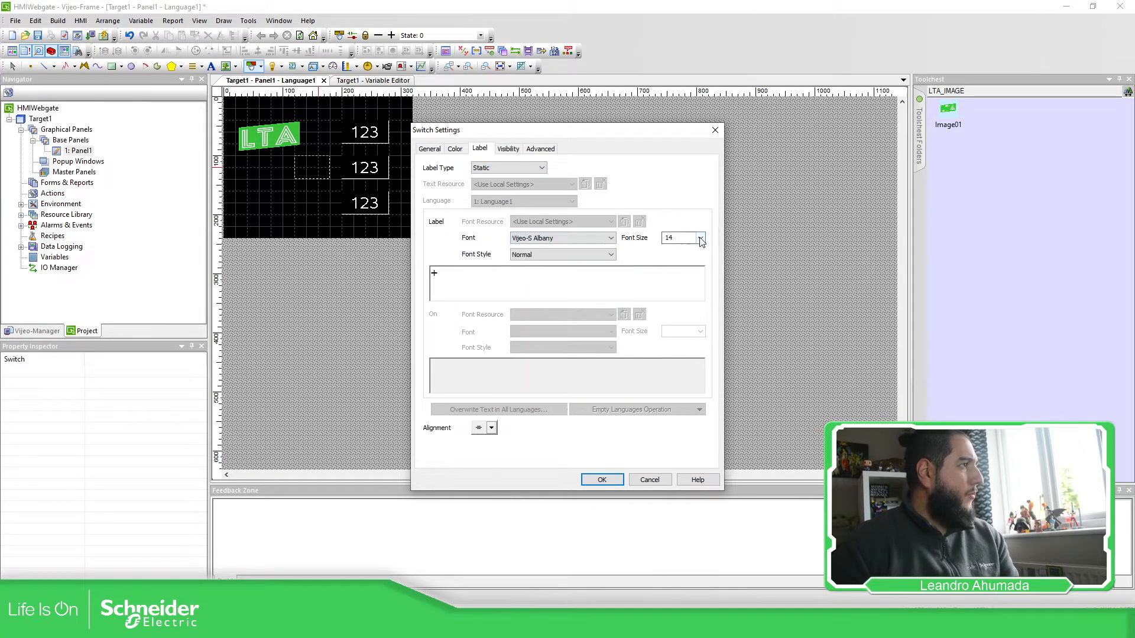
pyautogui.click(699, 237)
pyautogui.click(671, 341)
pyautogui.click(611, 255)
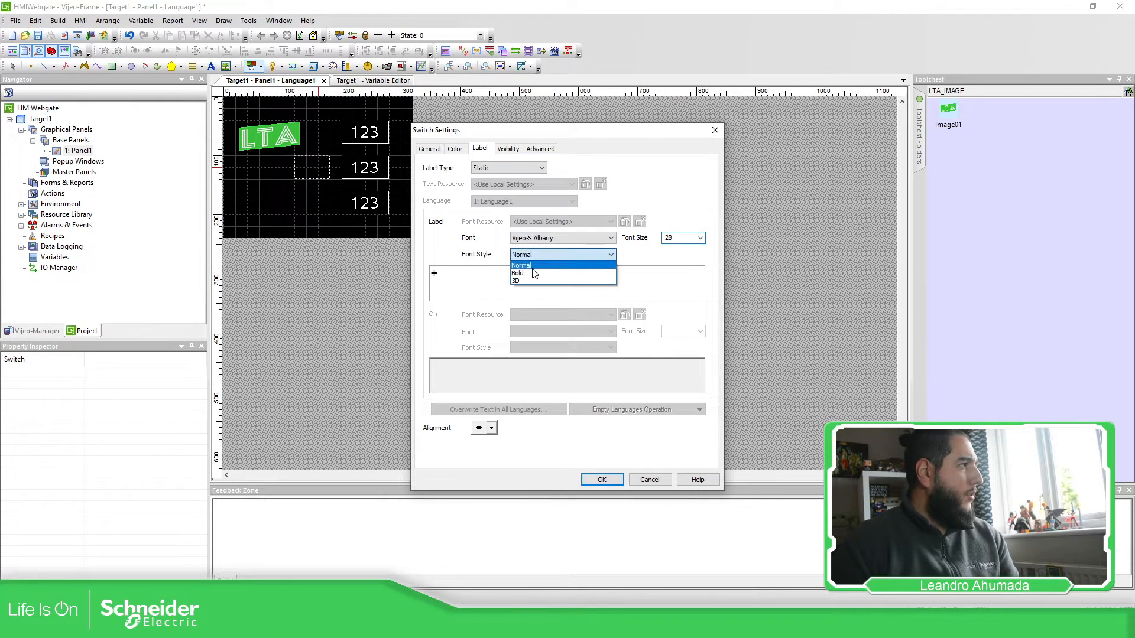
pyautogui.click(532, 270)
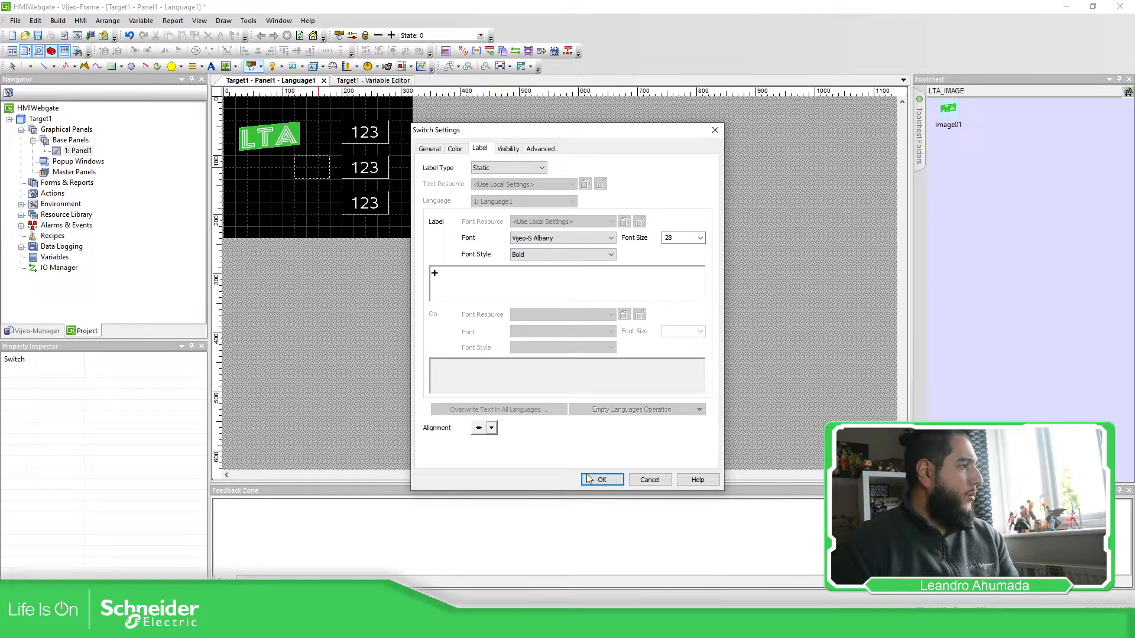
# Step: Set the switch fore colour to the green sampled from the LTA logo and place it
pyautogui.click(455, 148)
pyautogui.click(509, 315)
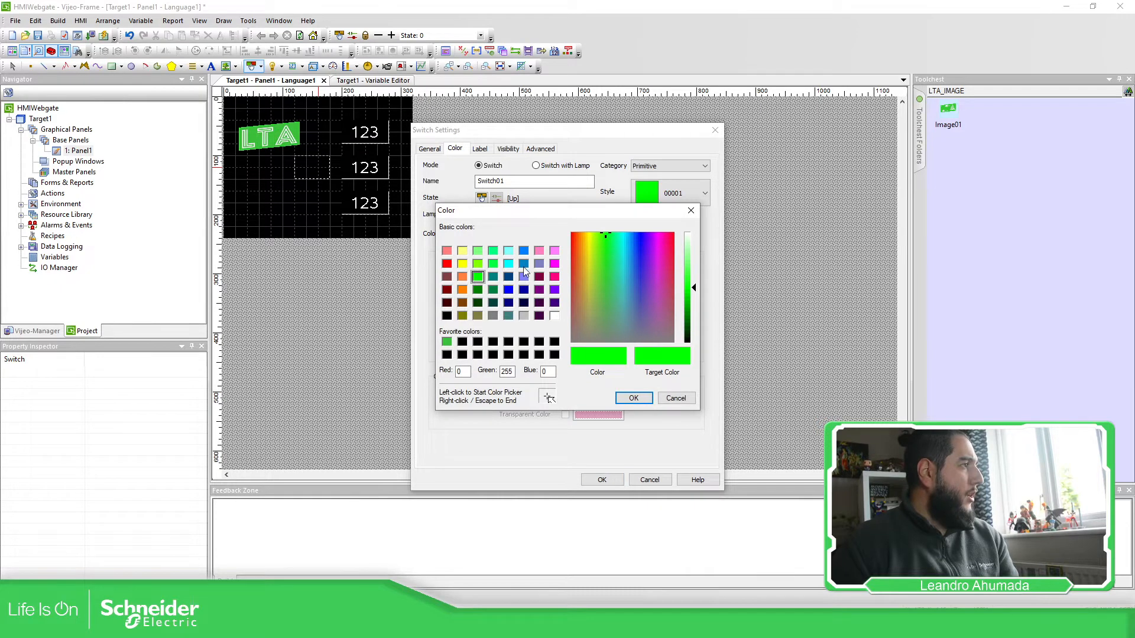
pyautogui.click(549, 398)
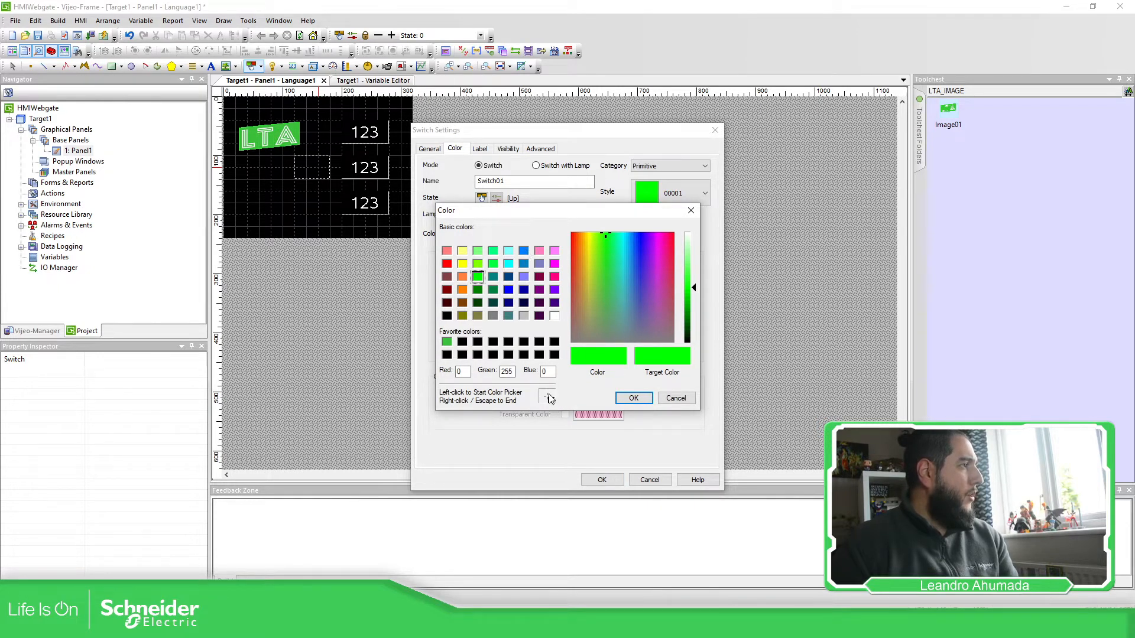
pyautogui.click(301, 127)
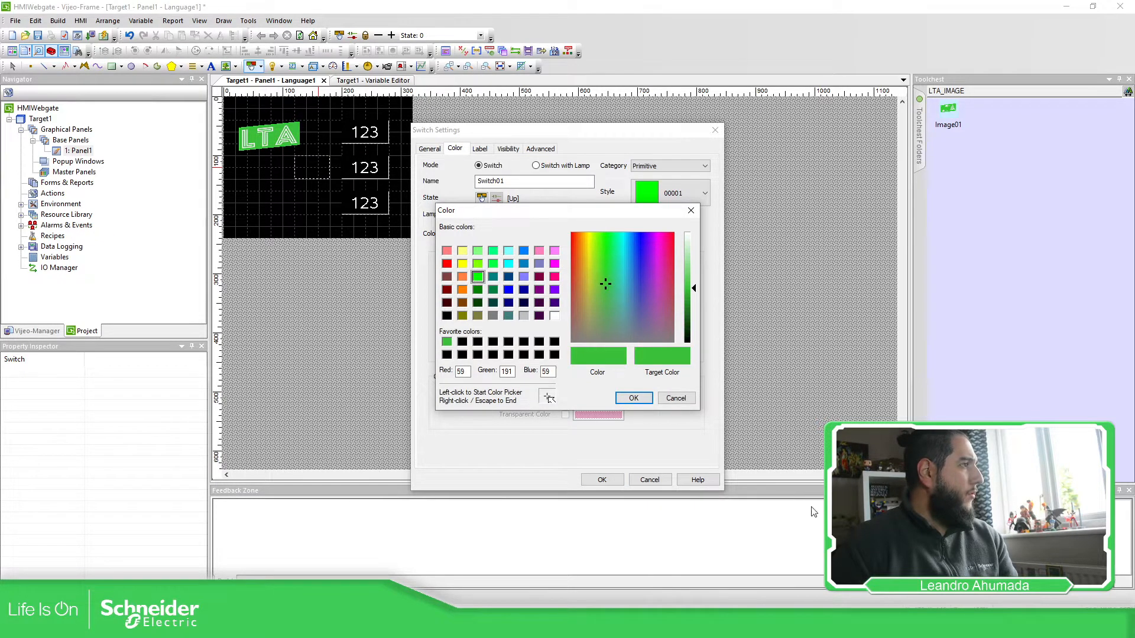
pyautogui.click(633, 398)
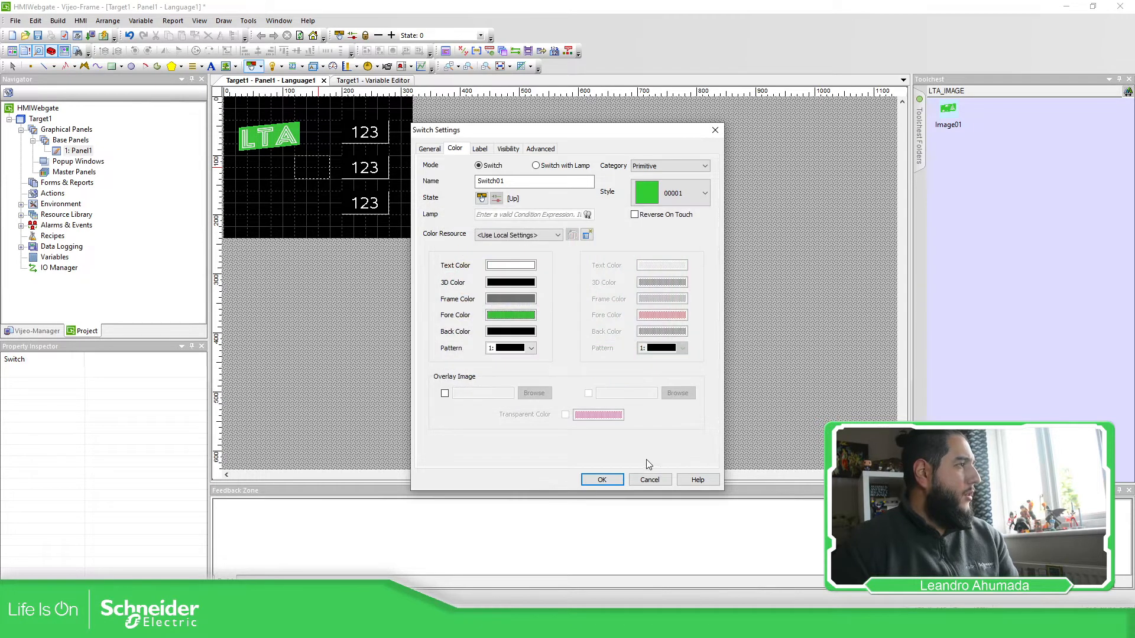
pyautogui.click(599, 480)
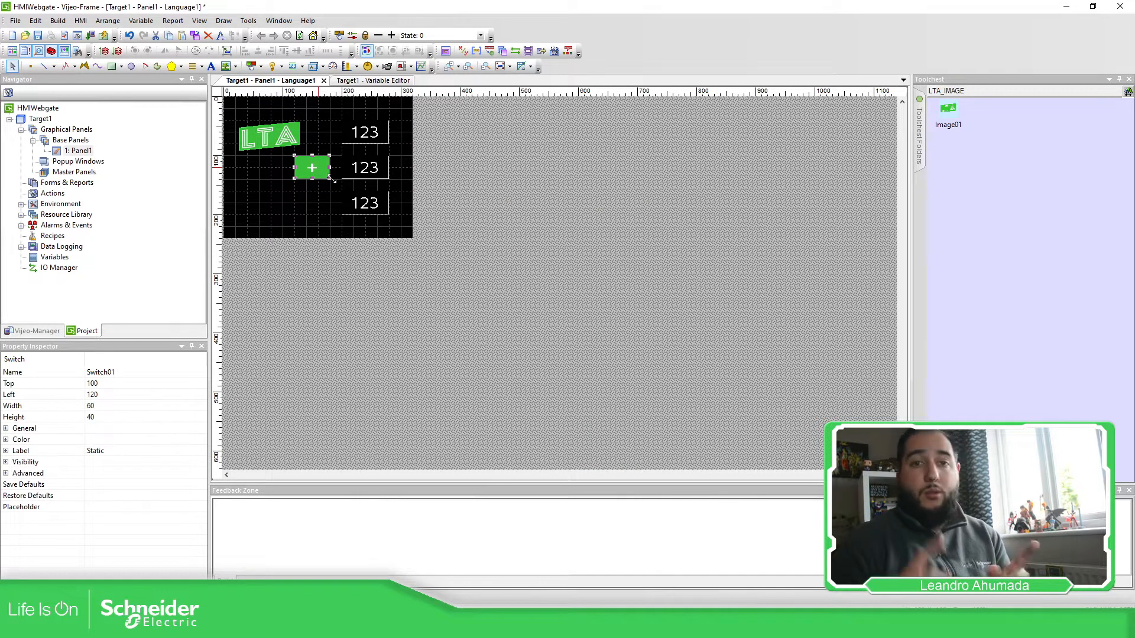
pyautogui.click(438, 215)
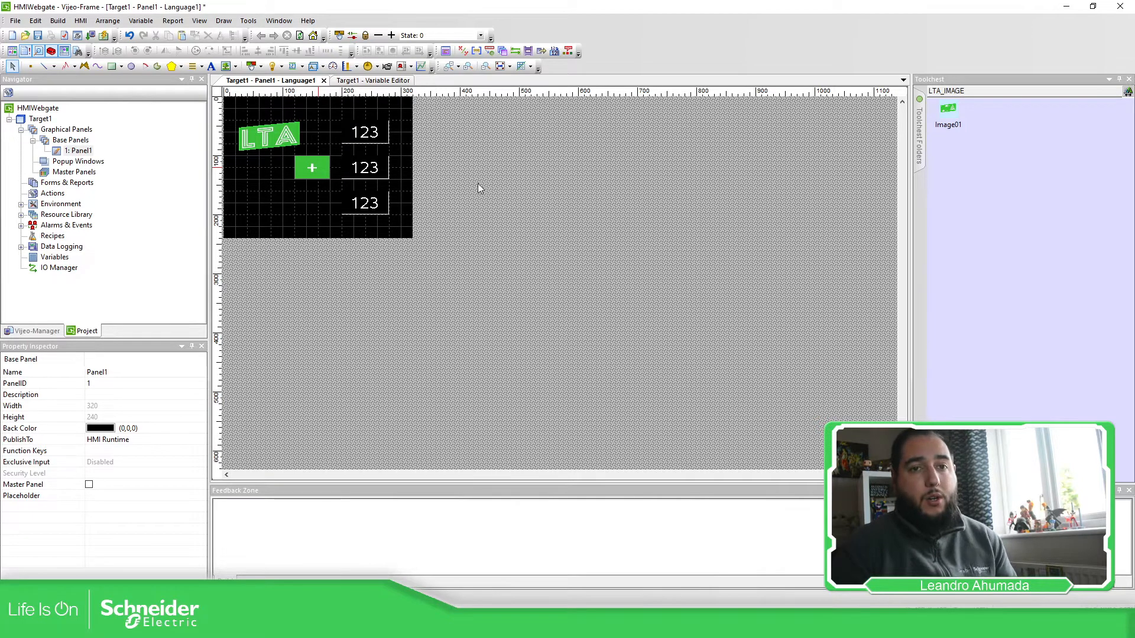
pyautogui.click(309, 23)
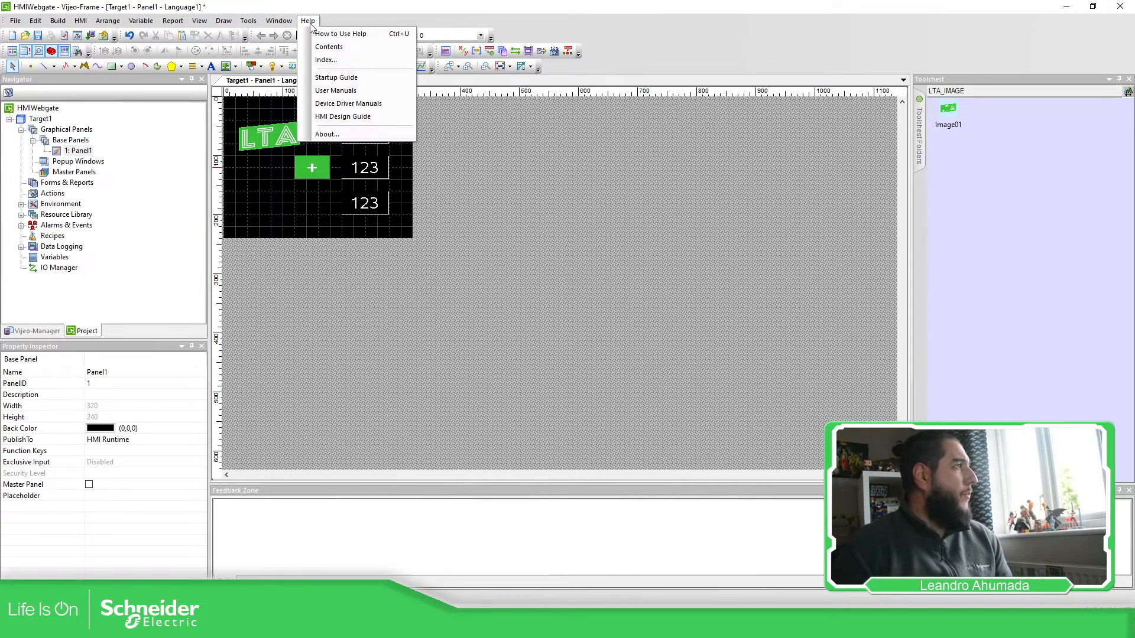
pyautogui.click(341, 135)
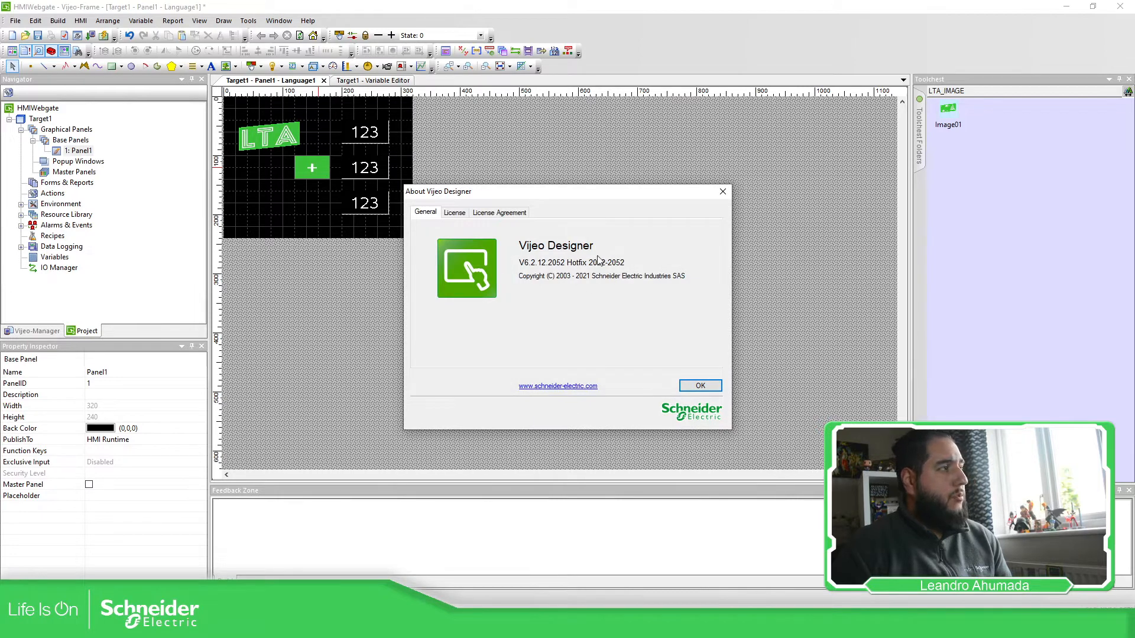
pyautogui.click(723, 191)
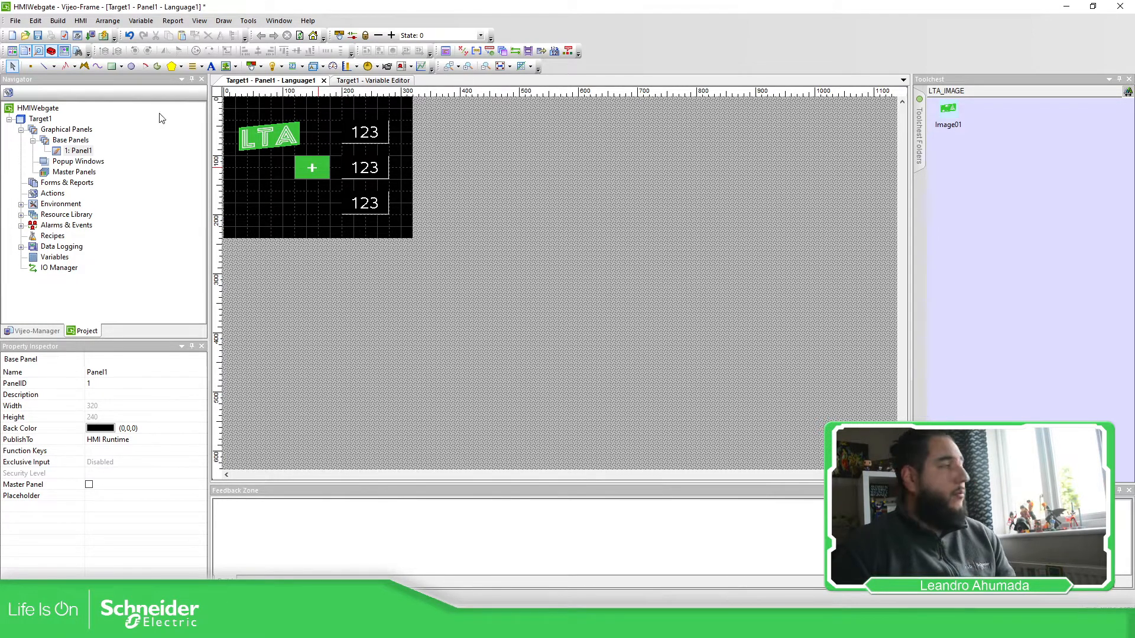
# Step: Set Target1's IP to 192.168.1.55, mask 255.255.255.0, gateway 192.168.1.1
pyautogui.doubleClick(36, 119)
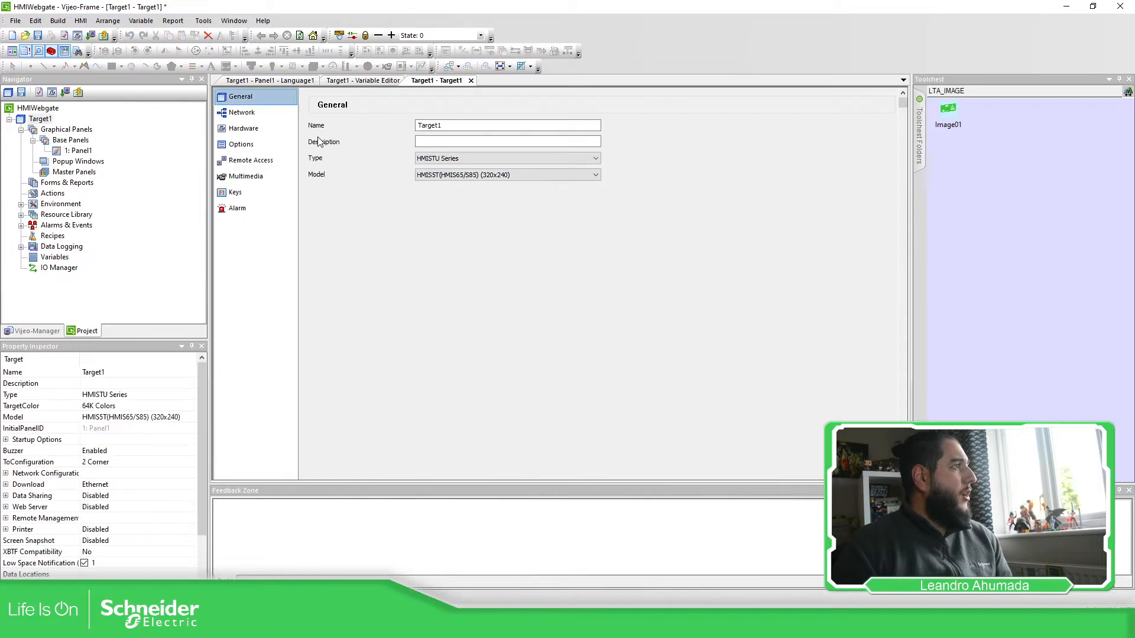
pyautogui.click(244, 113)
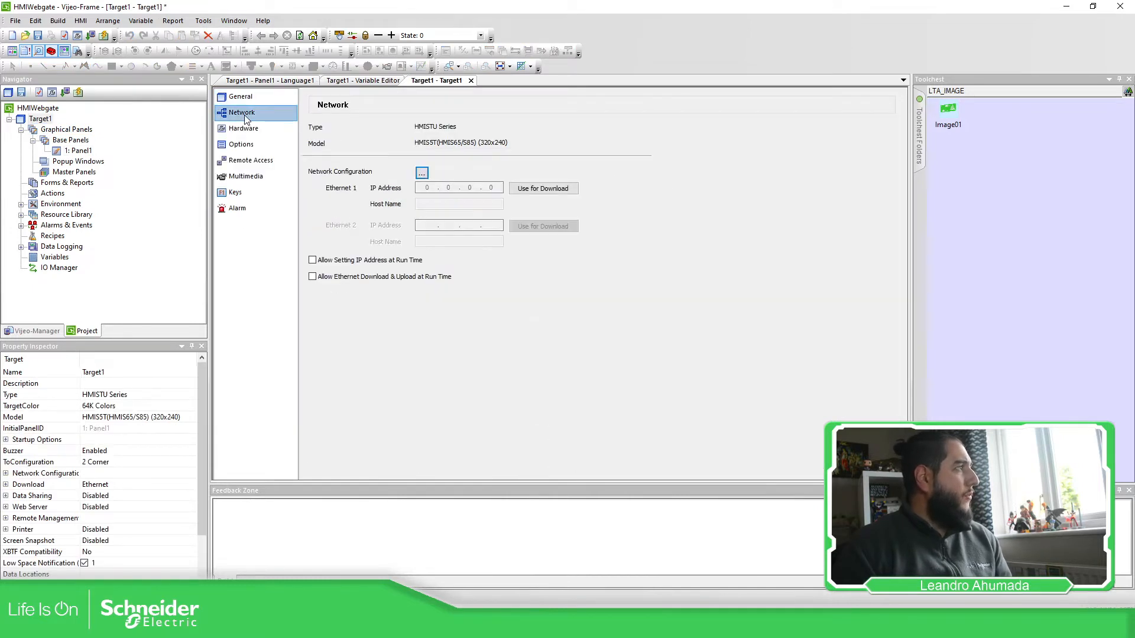
pyautogui.click(421, 173)
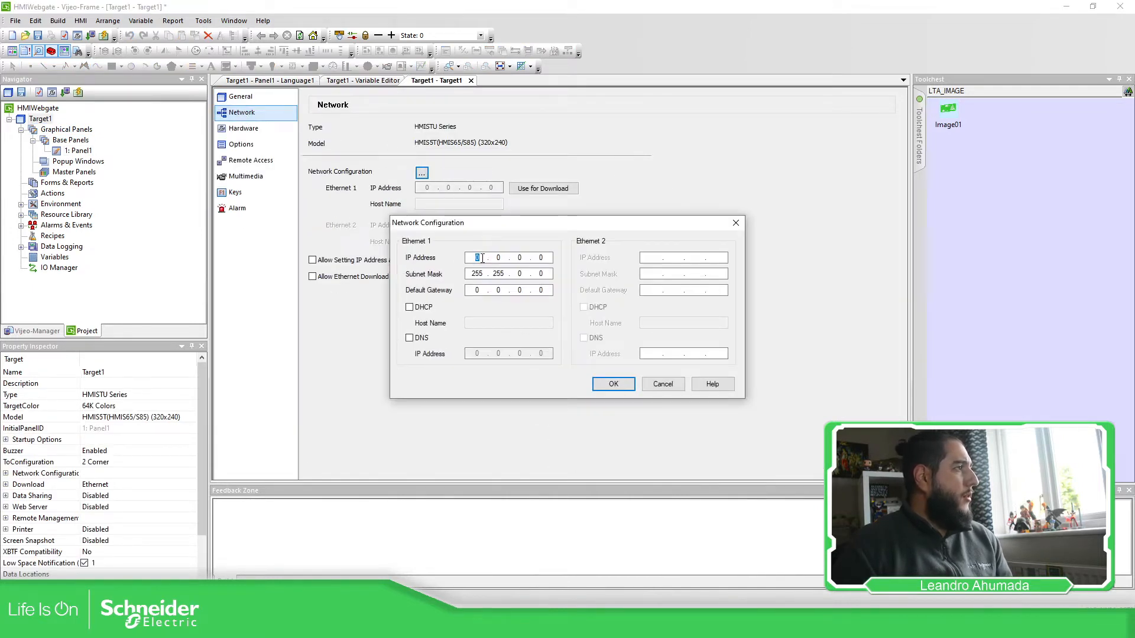
pyautogui.write('192.168.1.55')
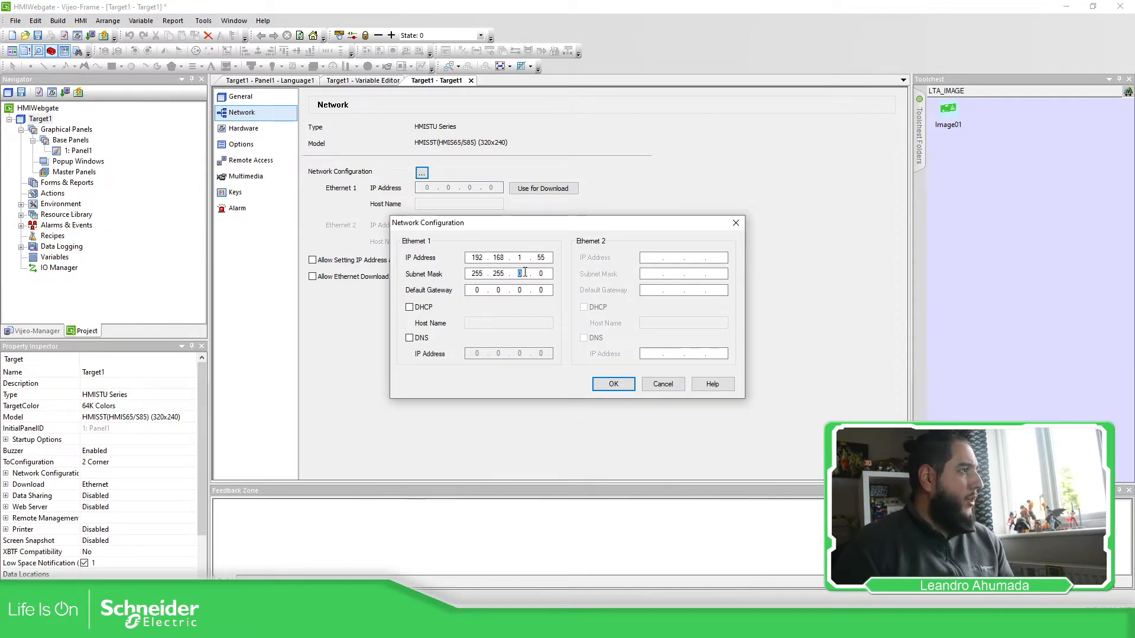
pyautogui.write('255.')
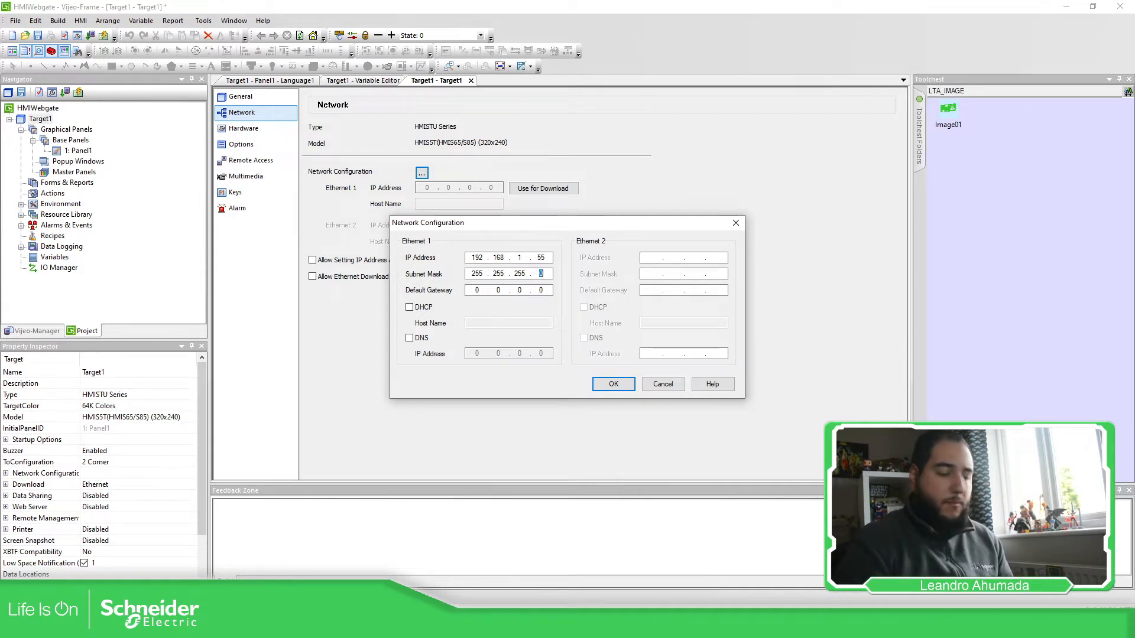
pyautogui.write('19')
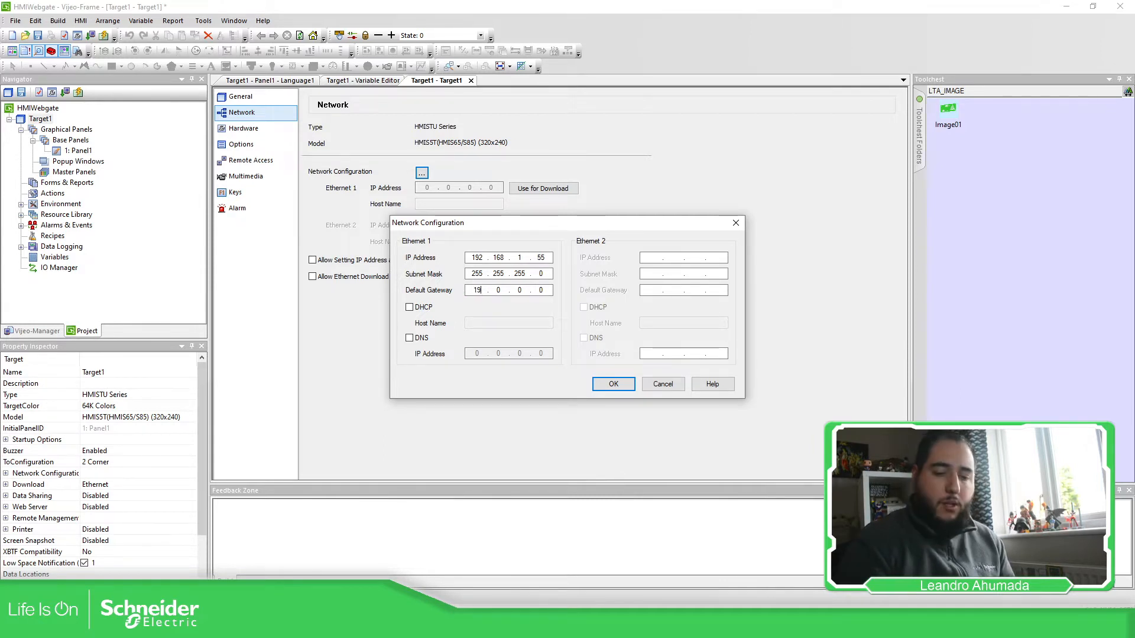
pyautogui.write('2168')
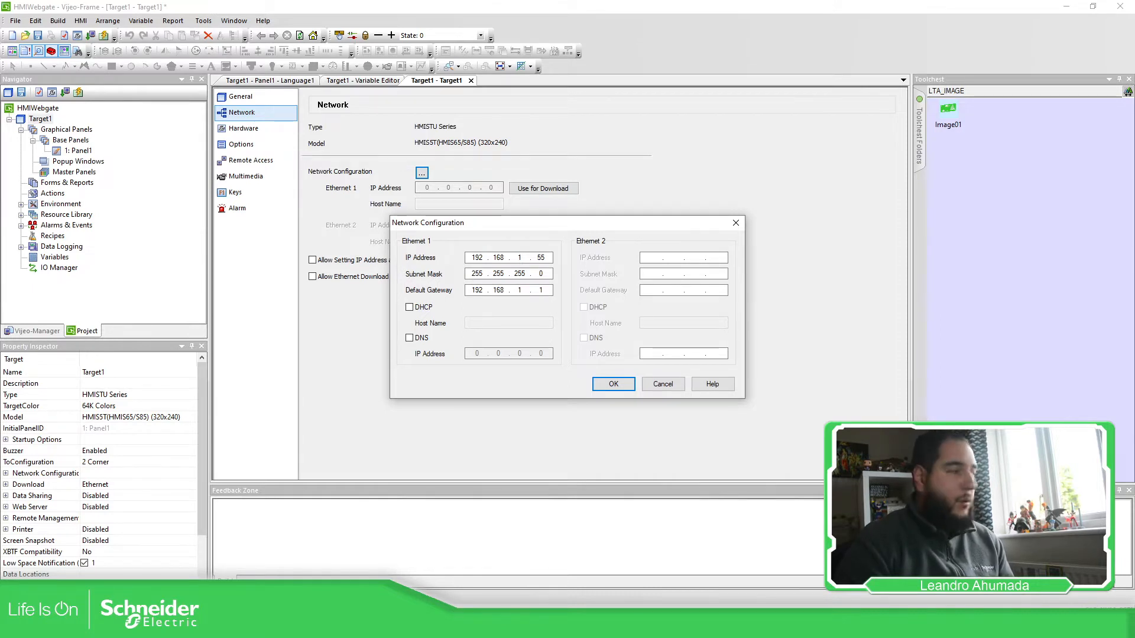
pyautogui.click(605, 383)
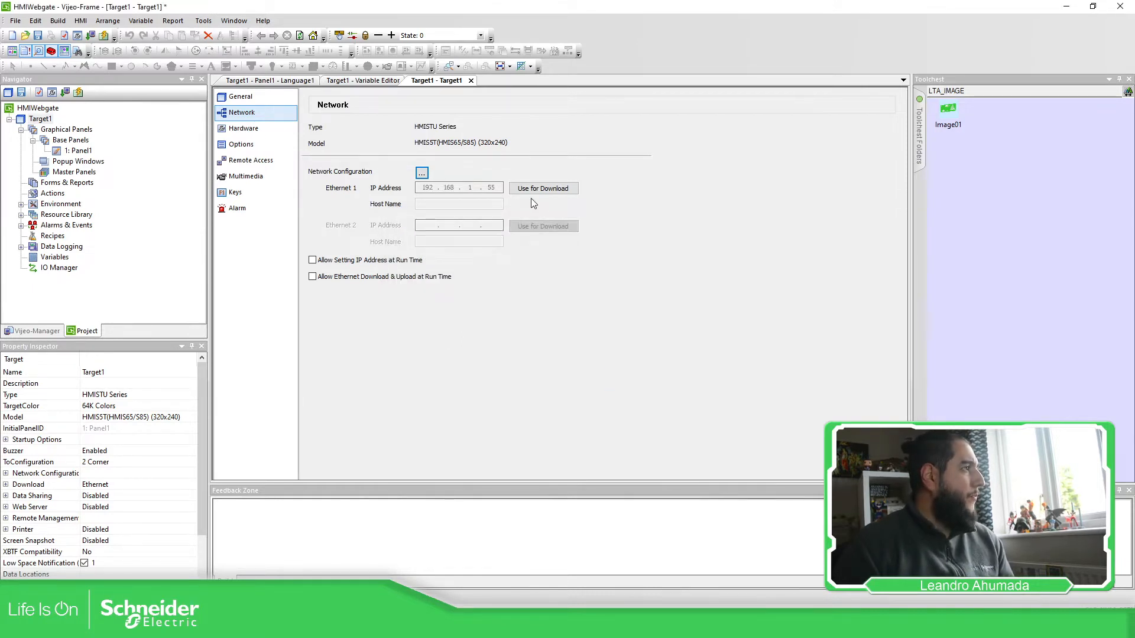
# Step: Allow run-time IP changes and Ethernet download/upload, accepting the security warning
pyautogui.click(340, 262)
pyautogui.click(339, 276)
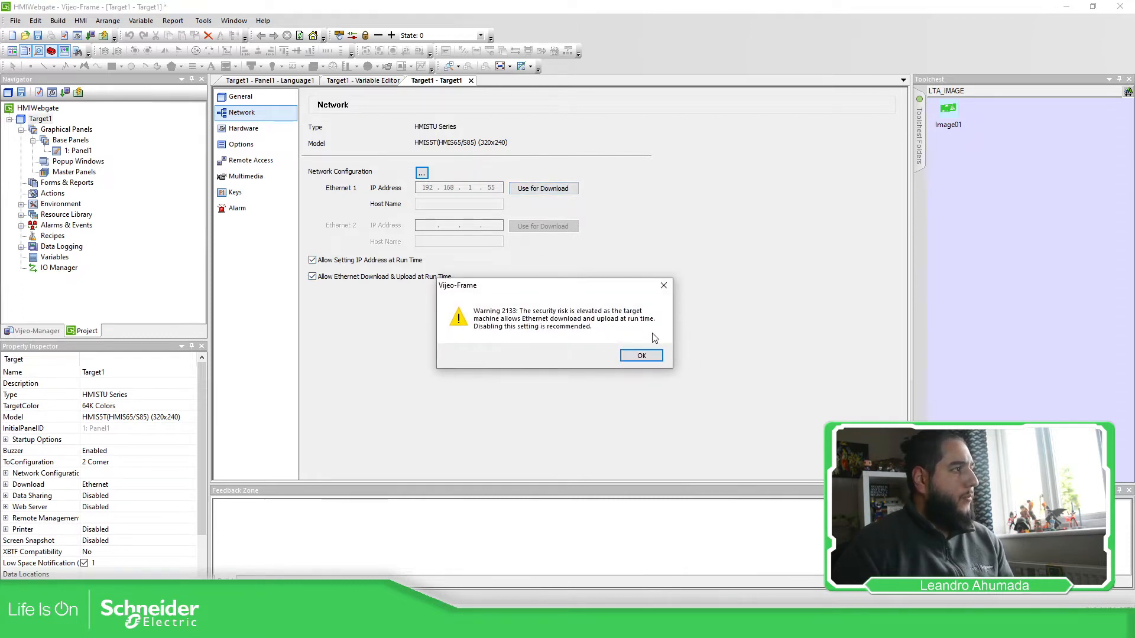
pyautogui.click(644, 355)
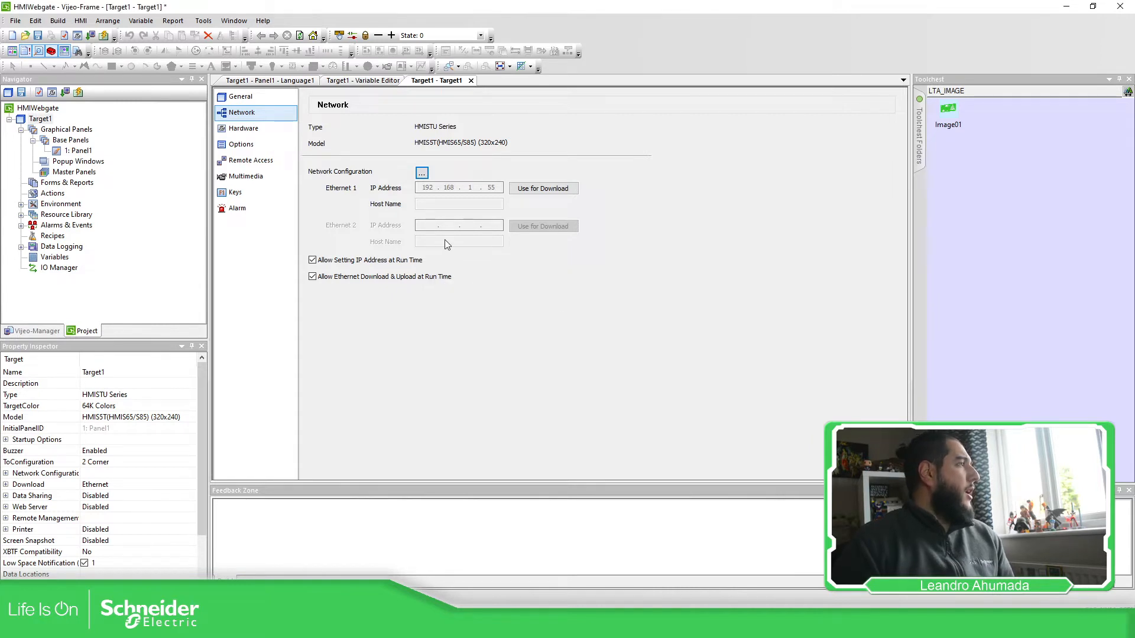
pyautogui.click(248, 98)
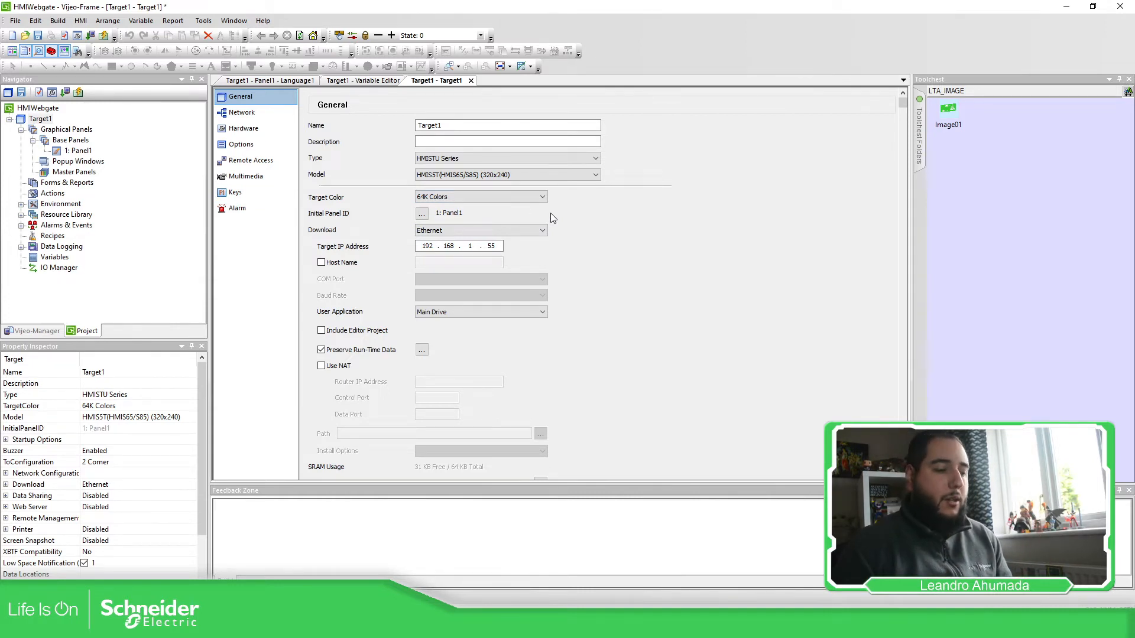
# Step: Add a security group named SE in the project's security settings
pyautogui.doubleClick(20, 205)
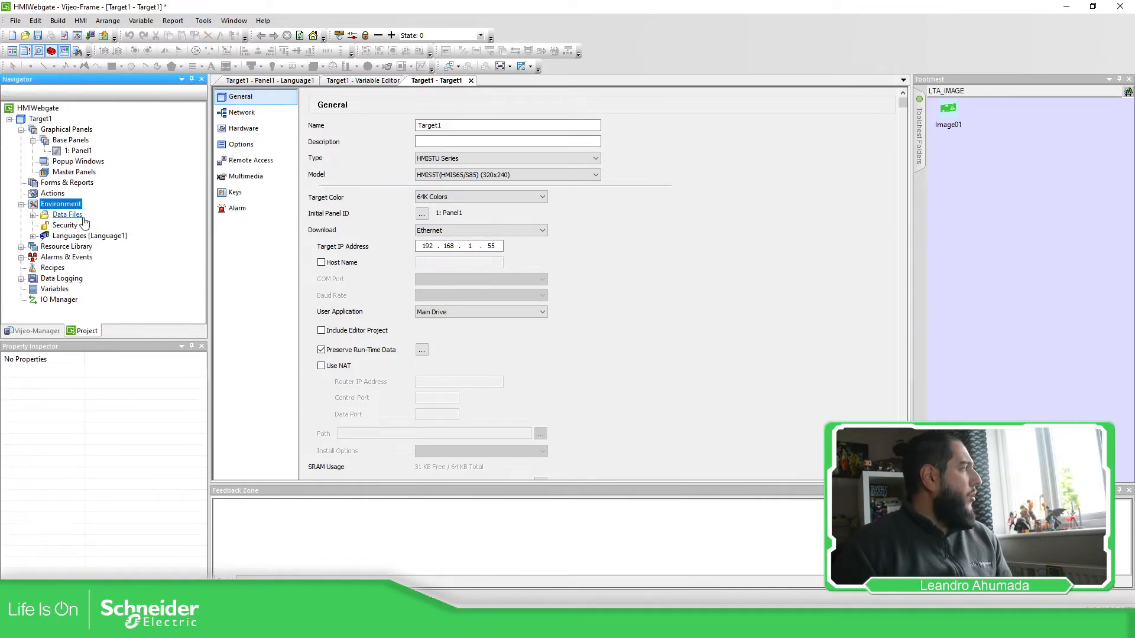
pyautogui.doubleClick(65, 226)
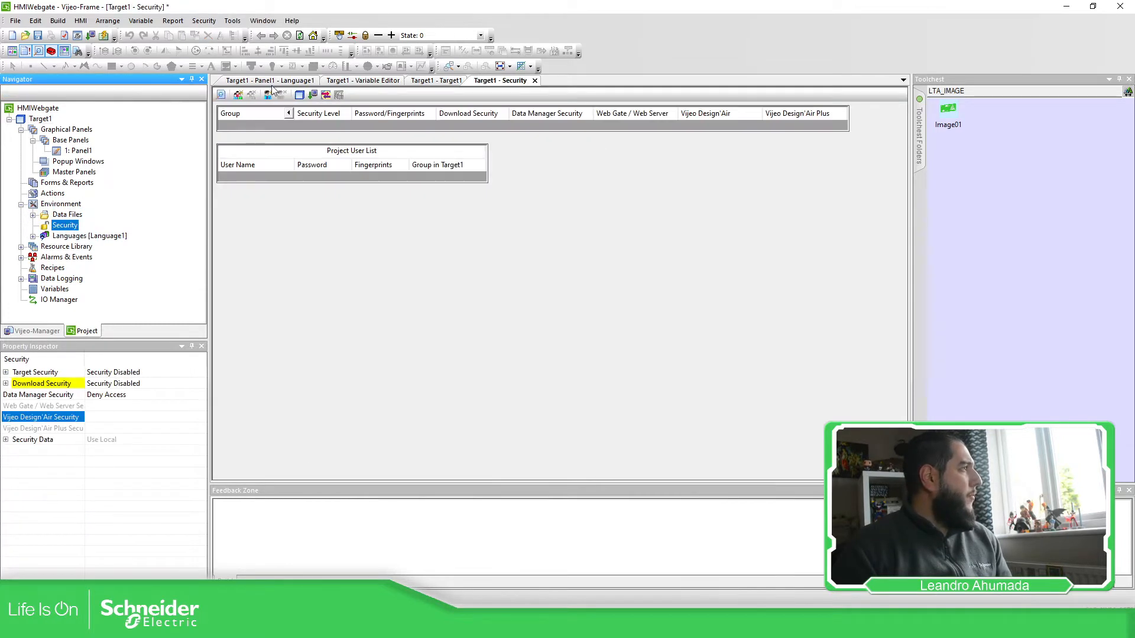
pyautogui.click(241, 96)
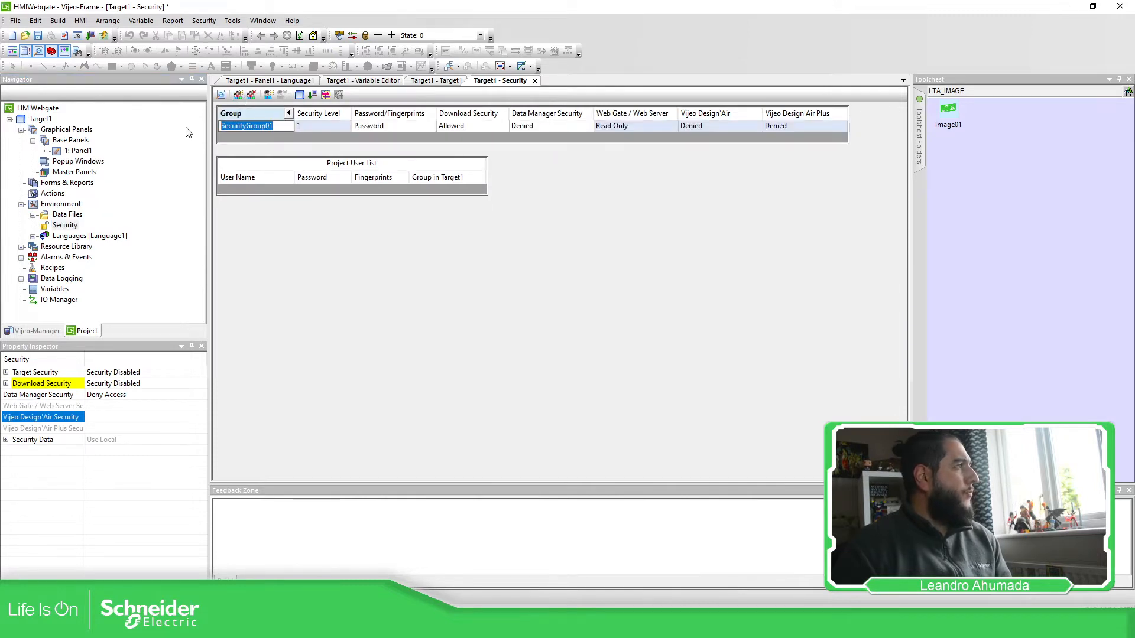
pyautogui.write('SE')
pyautogui.click(305, 209)
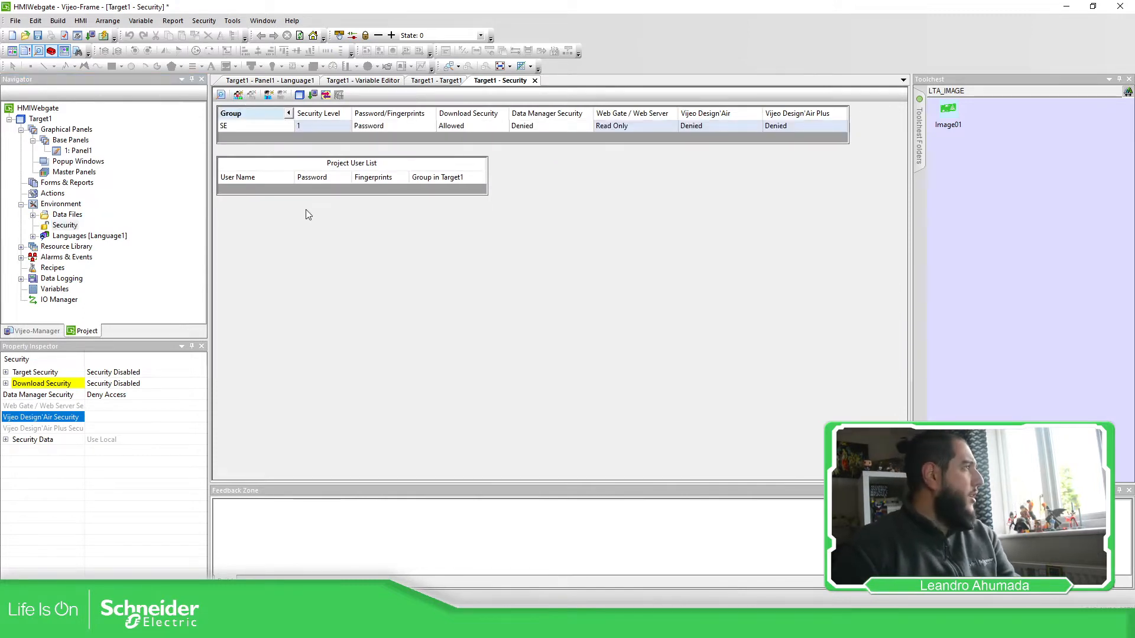
# Step: Create a new user with a password and assign it to group SE
pyautogui.click(268, 95)
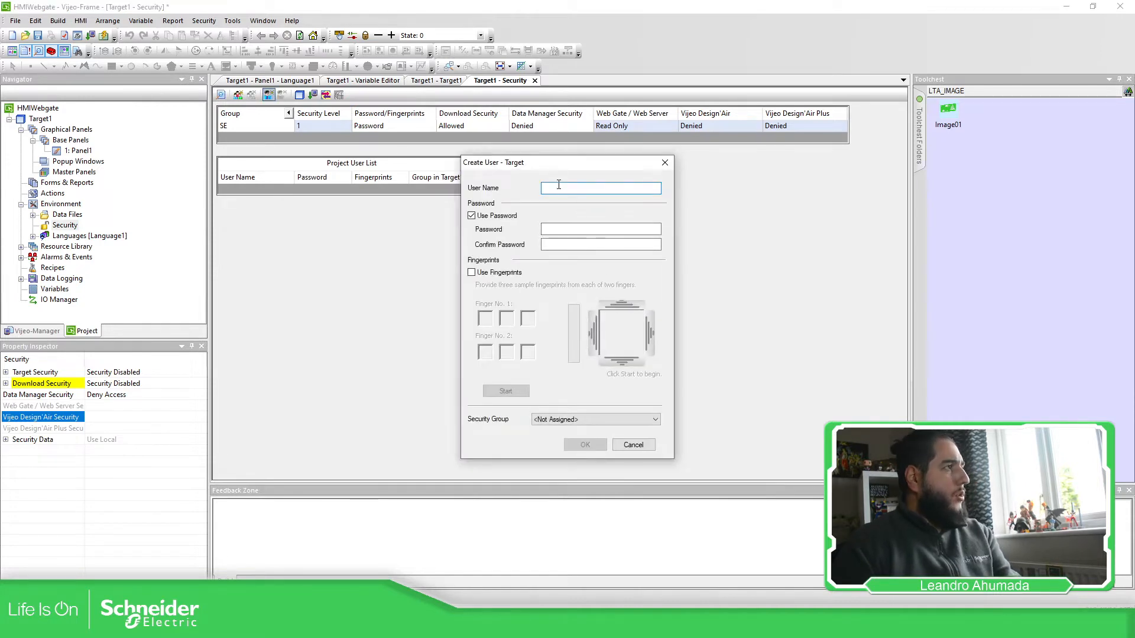
pyautogui.write('LTA')
pyautogui.click(553, 230)
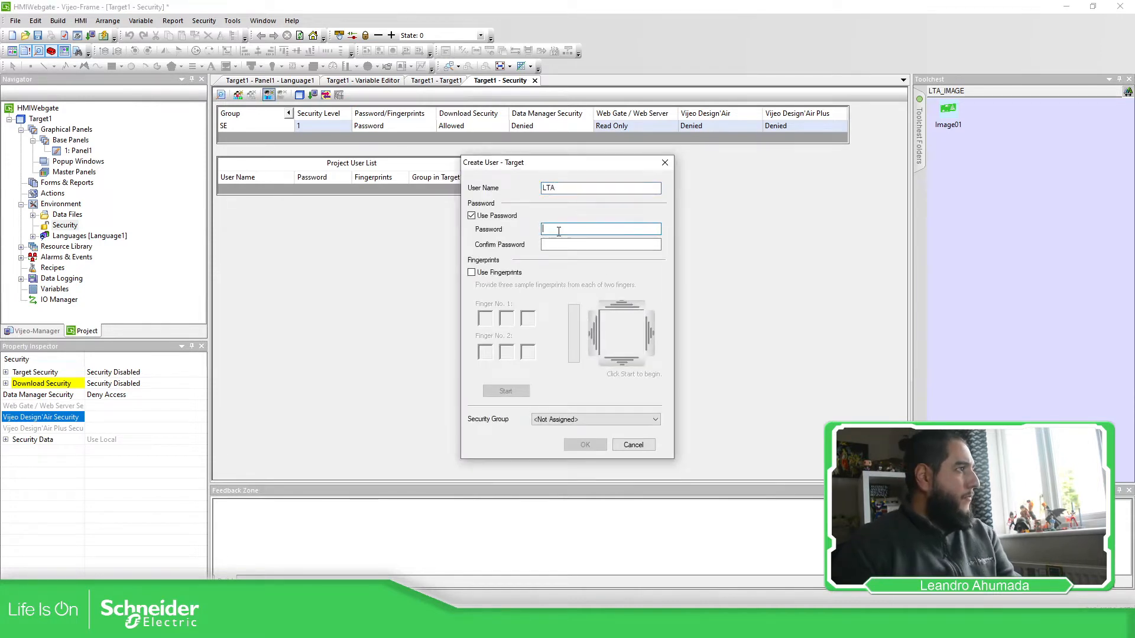
pyautogui.write('123')
pyautogui.press('Tab')
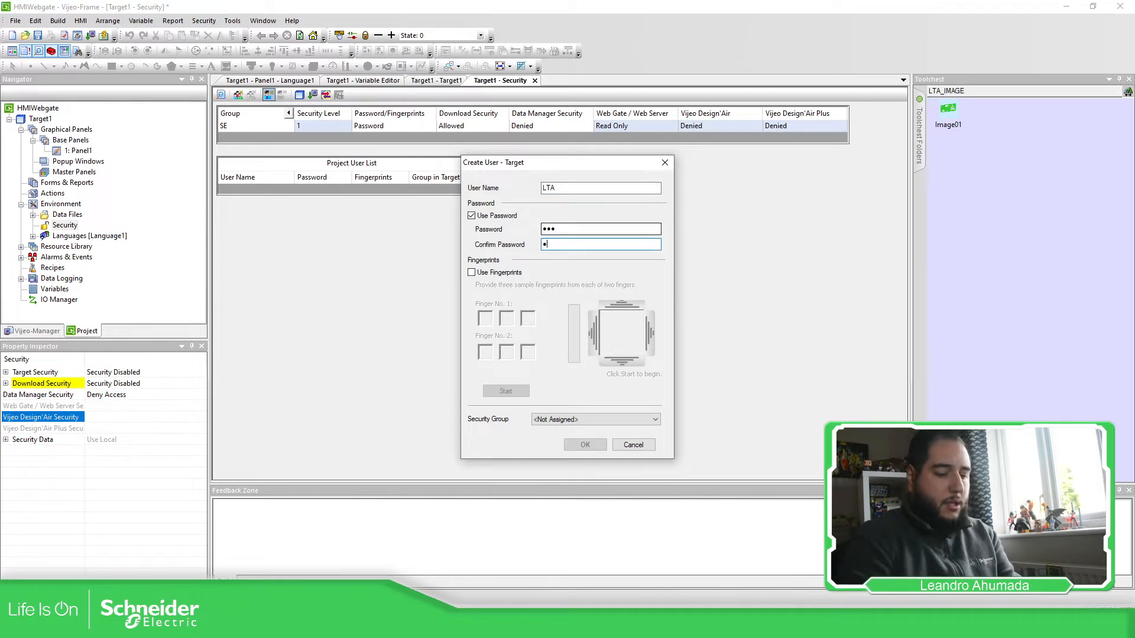
pyautogui.write('123')
pyautogui.click(541, 419)
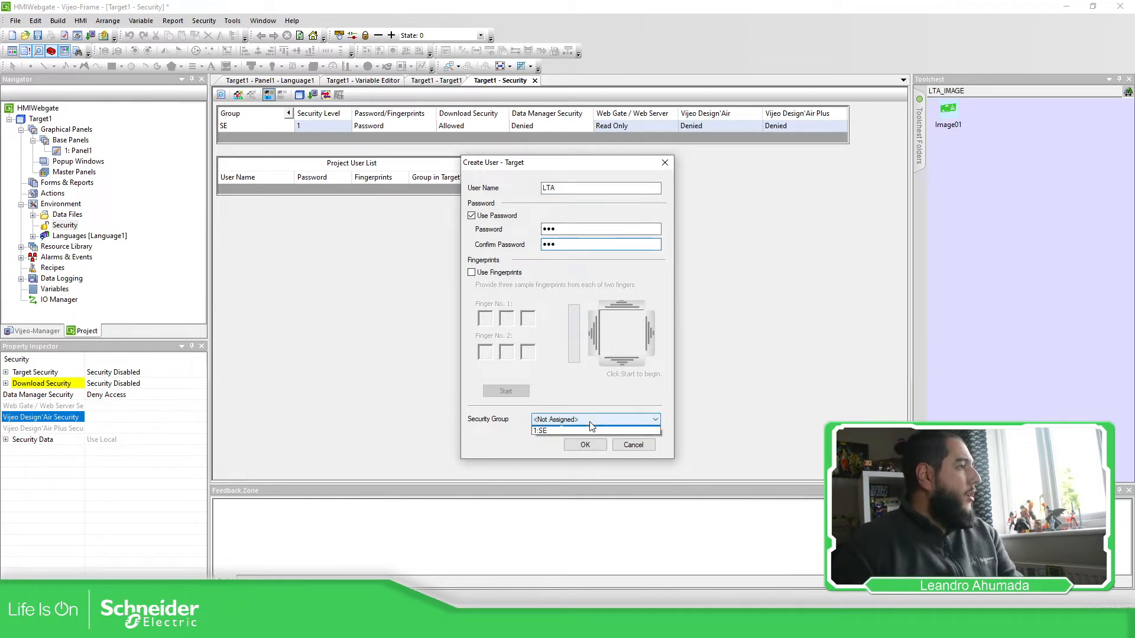
pyautogui.click(542, 436)
pyautogui.click(583, 447)
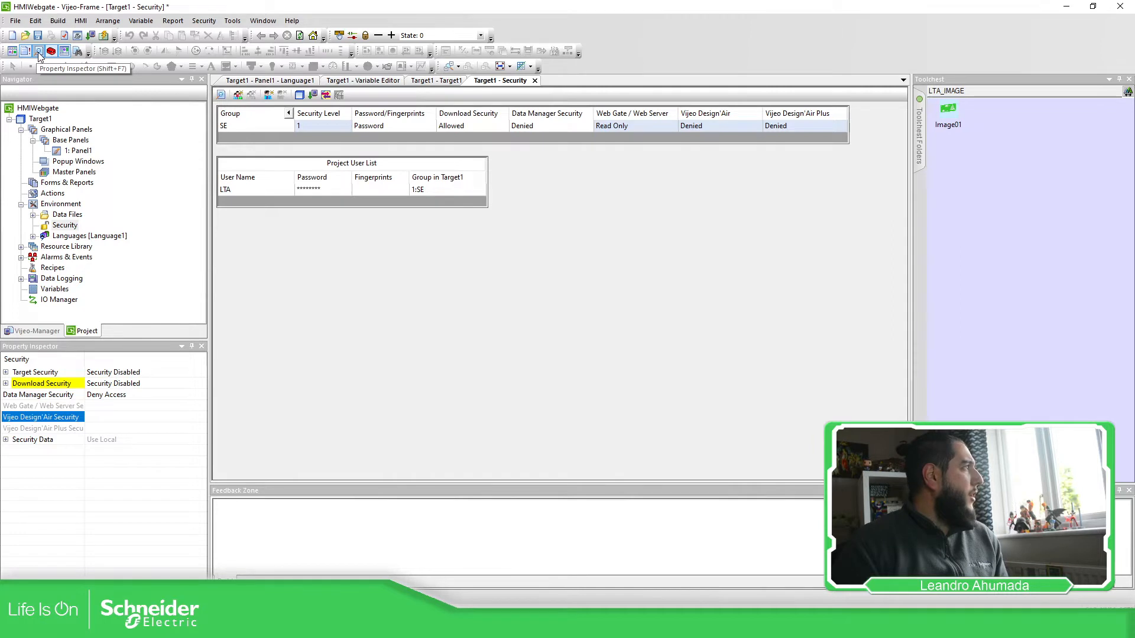
# Step: Enable target security and set the SE group's security level to 10
pyautogui.click(8, 373)
pyautogui.click(142, 373)
pyautogui.click(120, 395)
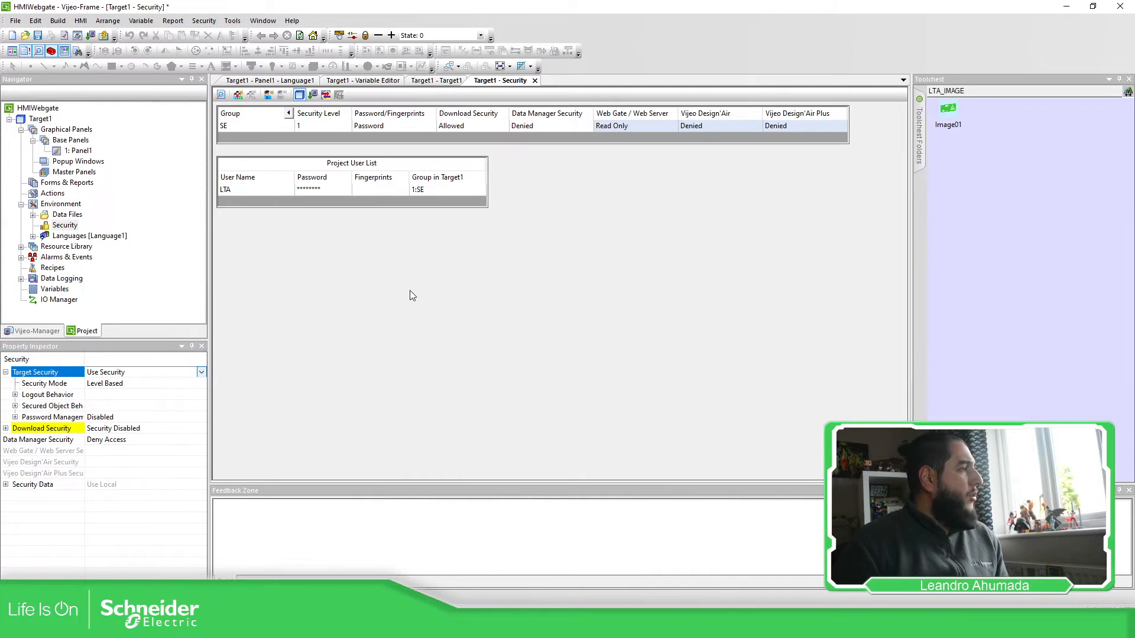
pyautogui.click(304, 125)
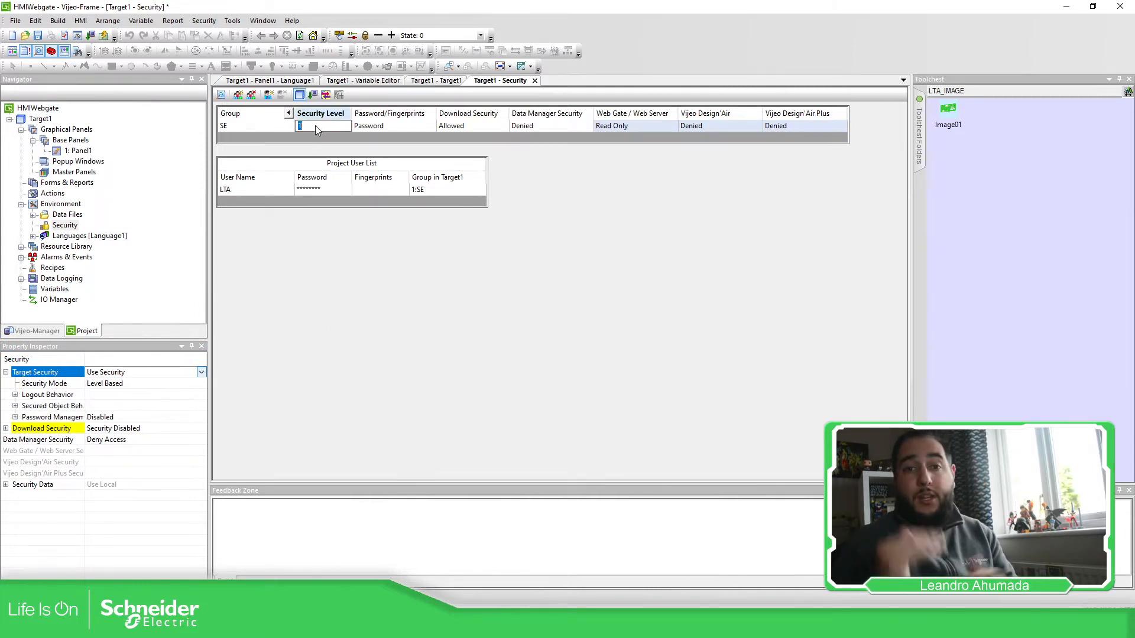
pyautogui.write('10')
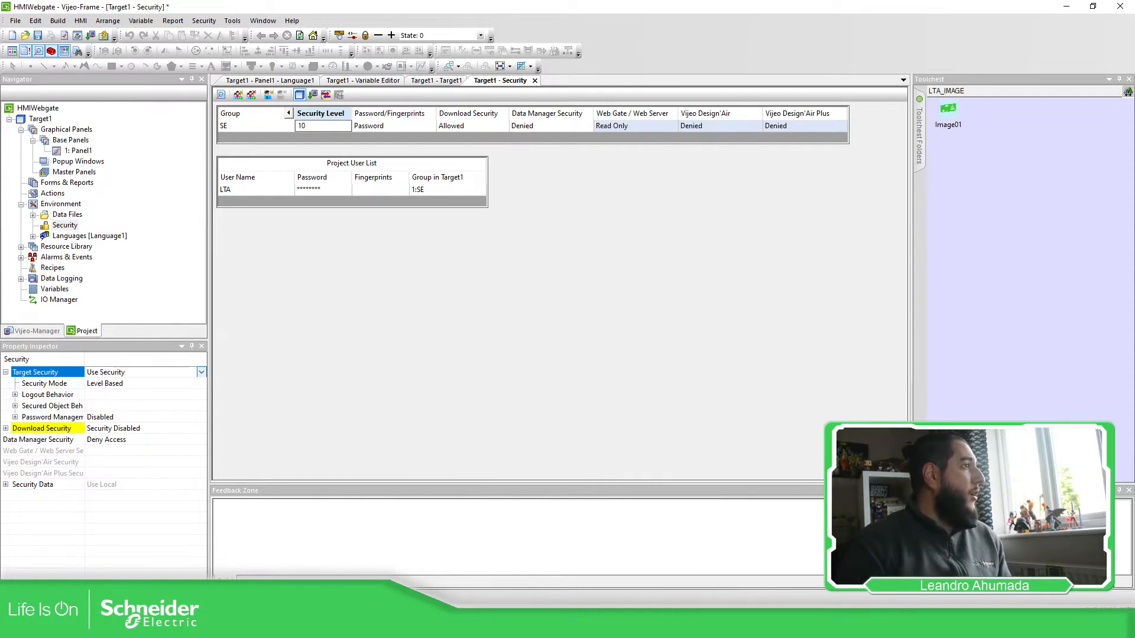
pyautogui.click(527, 205)
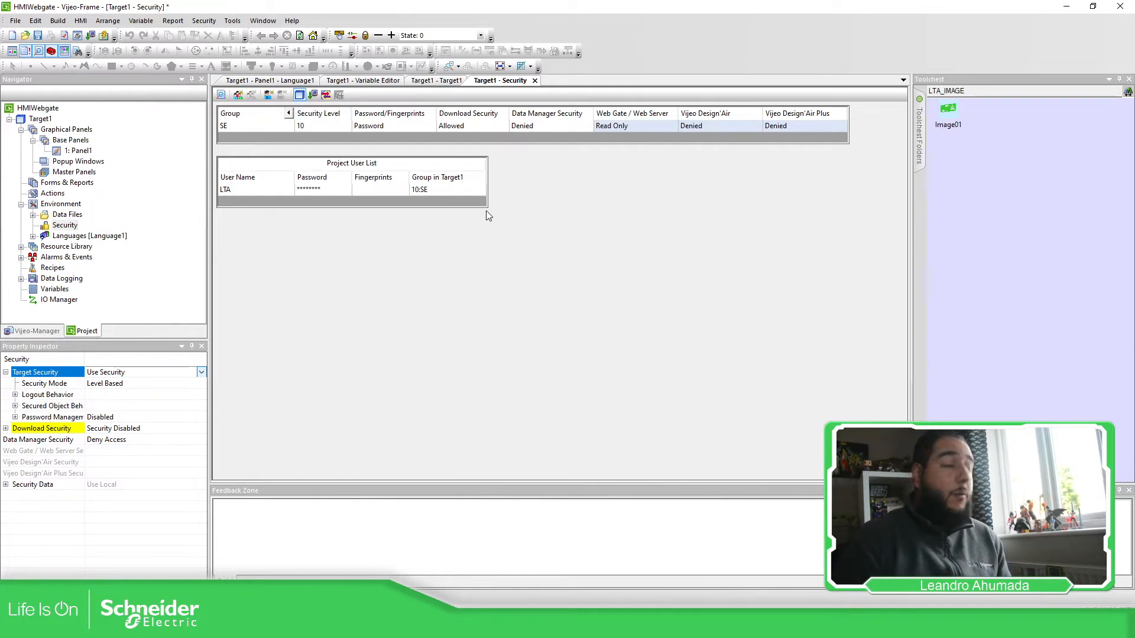
# Step: Give SE Read/Write/Delete data manager access and review its Web Gate security settings
pyautogui.click(564, 125)
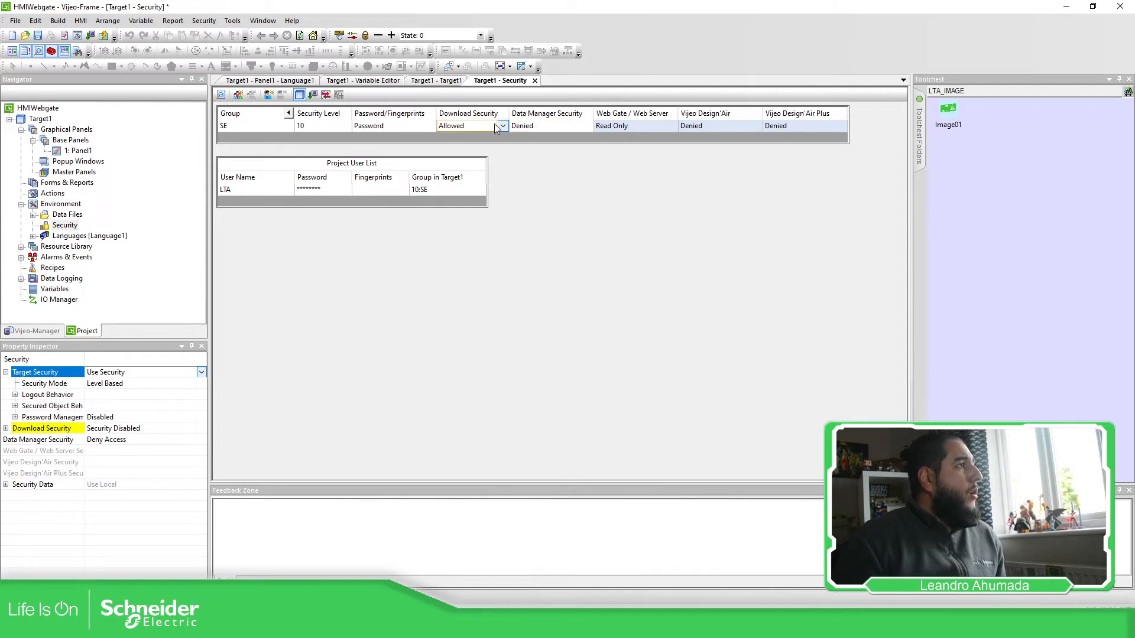
pyautogui.click(573, 126)
pyautogui.click(547, 166)
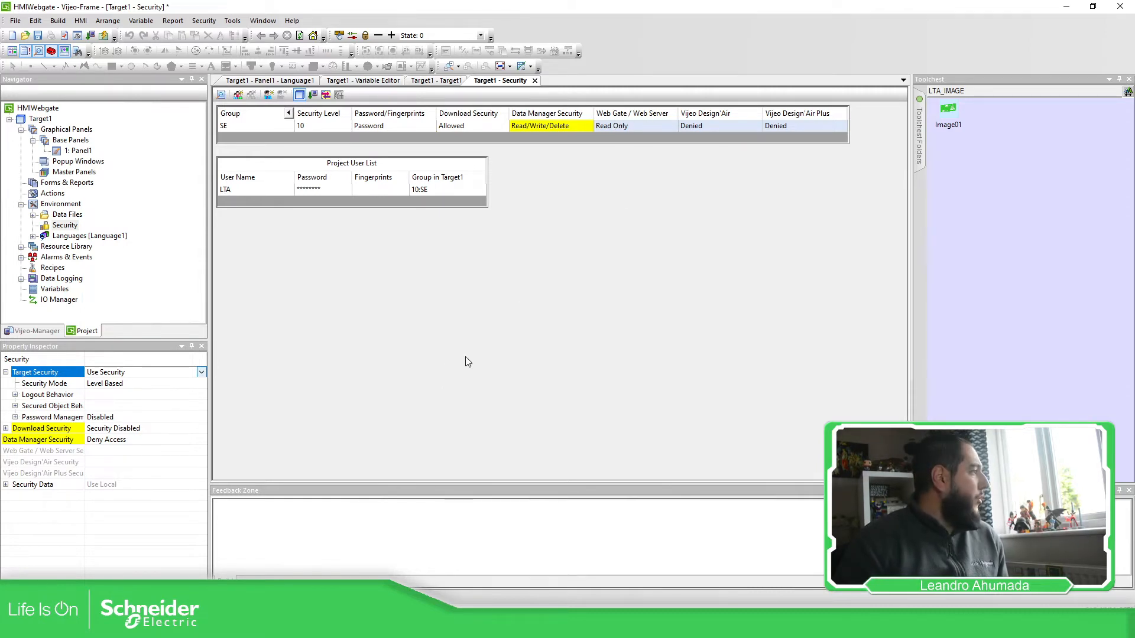
pyautogui.click(41, 451)
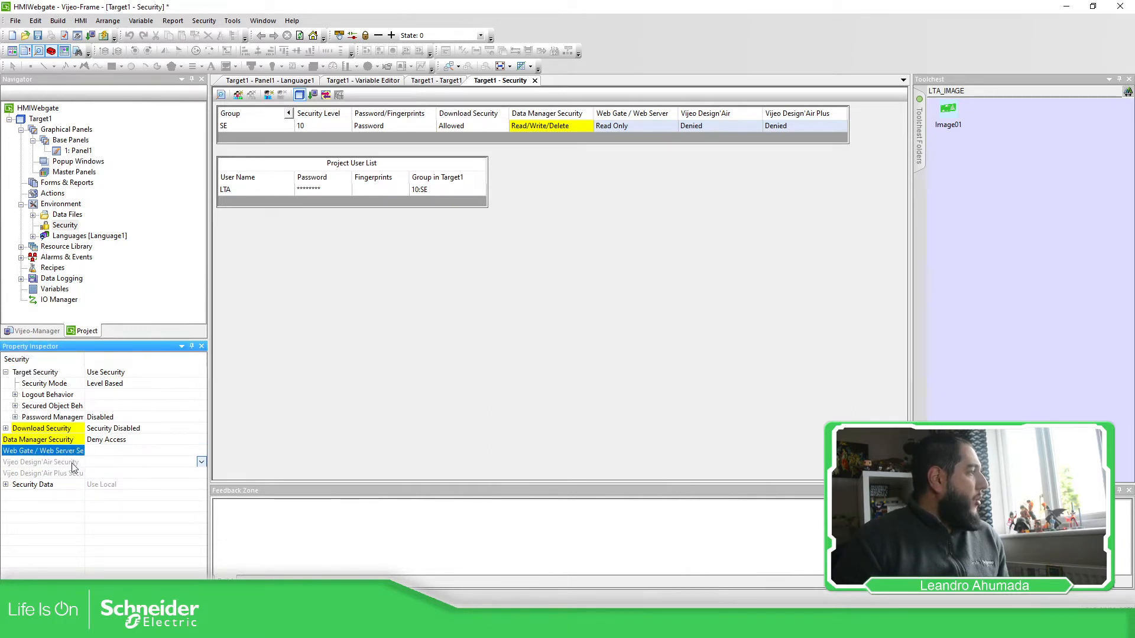
pyautogui.moveTo(82, 361); pyautogui.dragTo(107, 361)
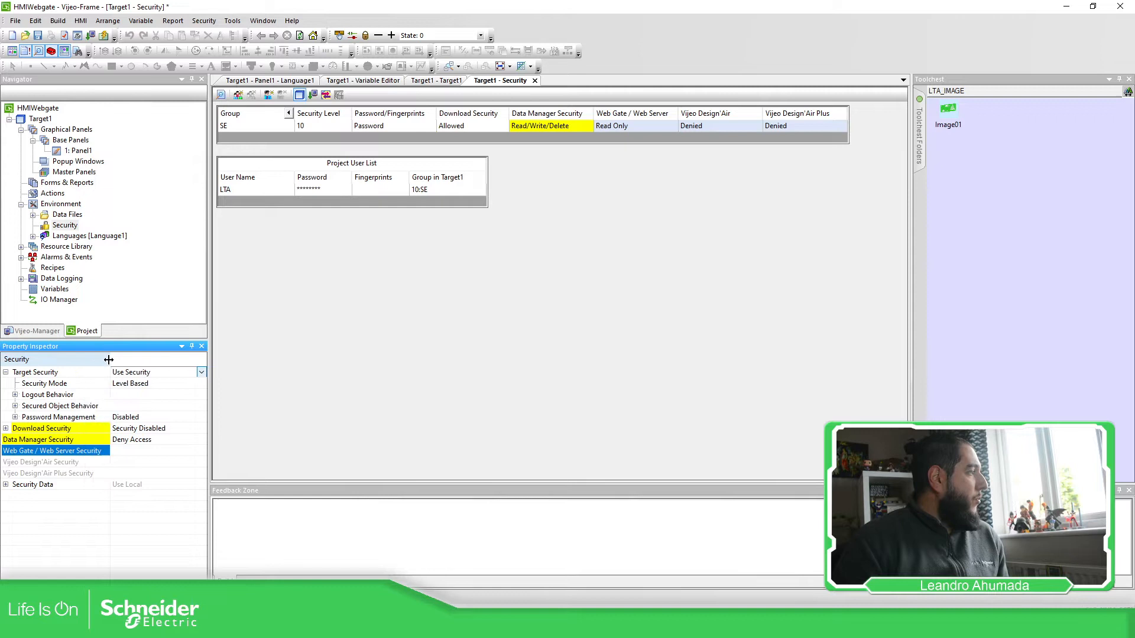
pyautogui.click(69, 463)
pyautogui.click(76, 453)
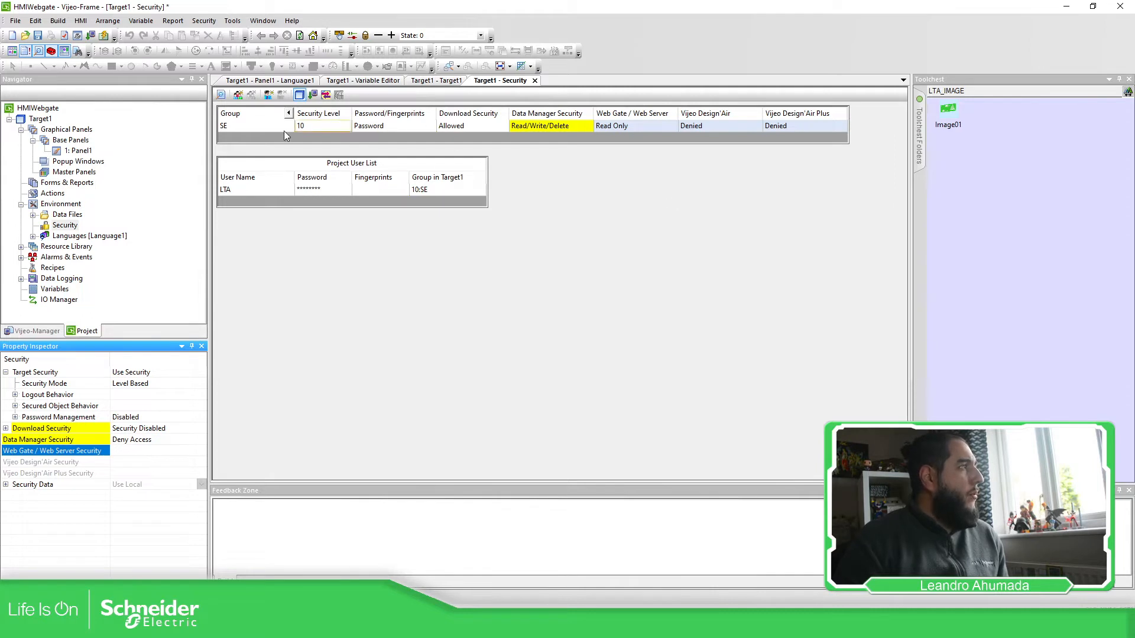
pyautogui.click(644, 125)
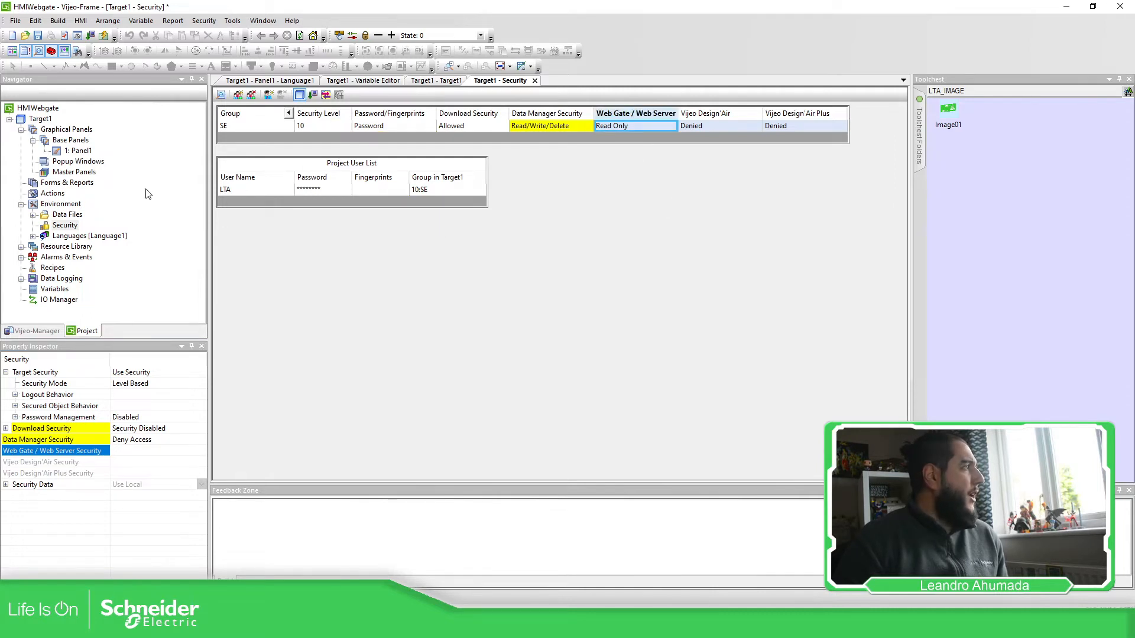
pyautogui.doubleClick(40, 119)
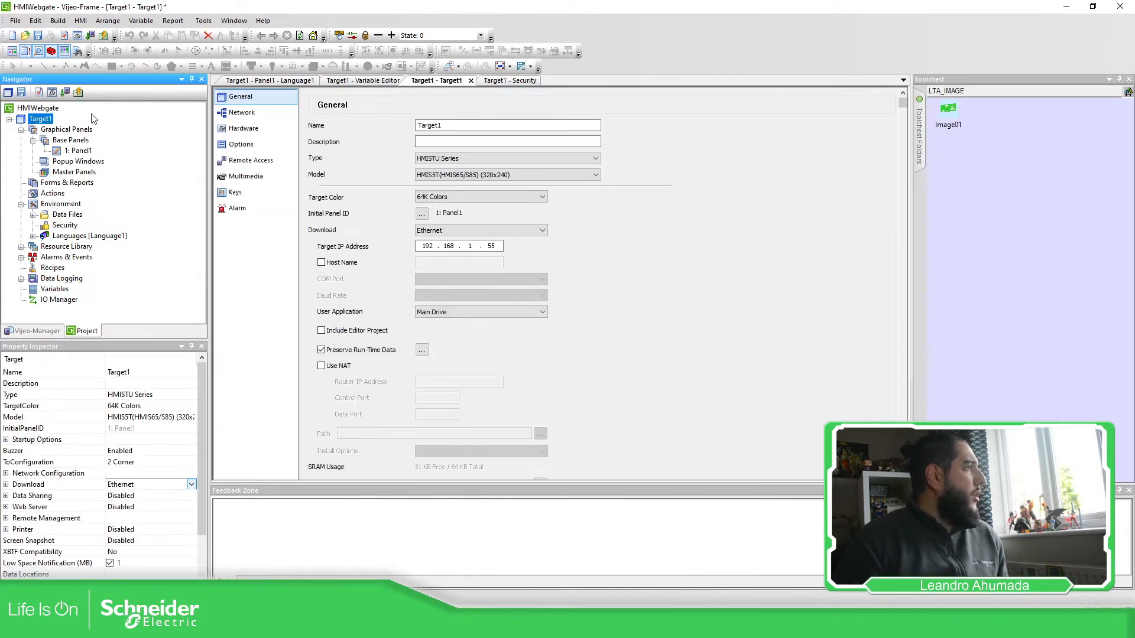
# Step: Turn on Target1's Web Server with Web Gate and Vijeo Design'Air remote access, accepting the warnings
pyautogui.click(251, 160)
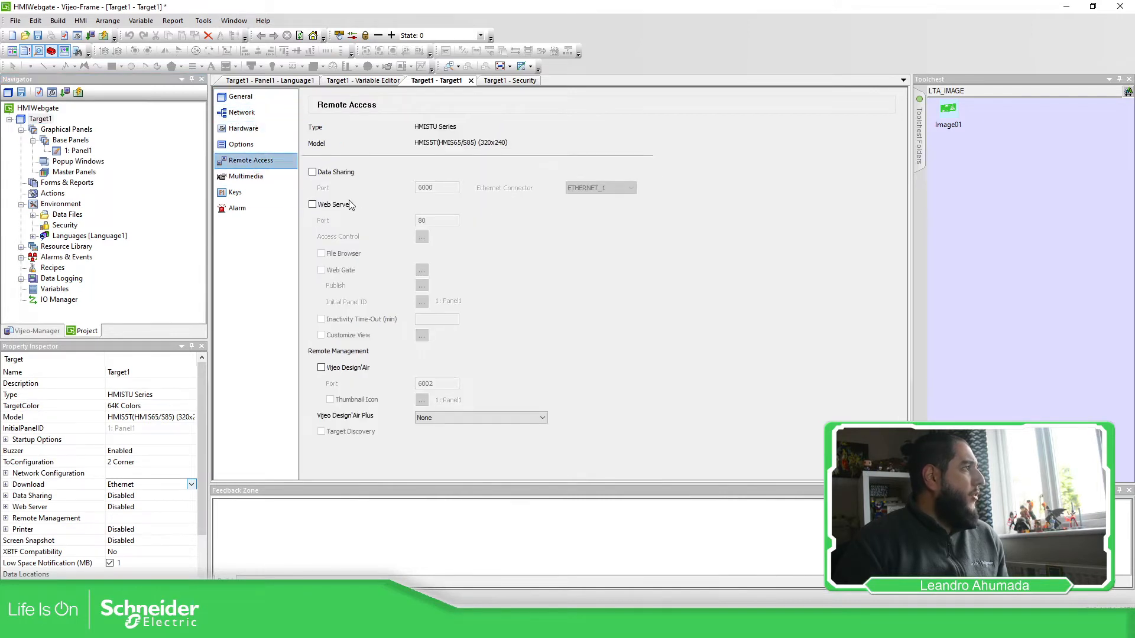
pyautogui.click(313, 205)
pyautogui.click(322, 270)
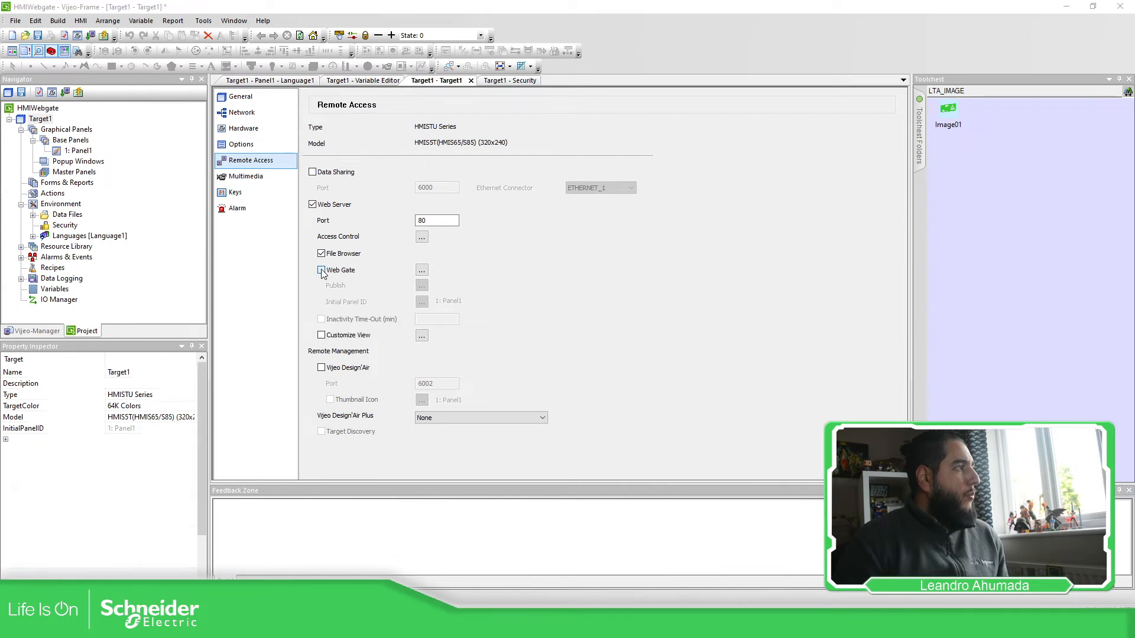
pyautogui.click(549, 392)
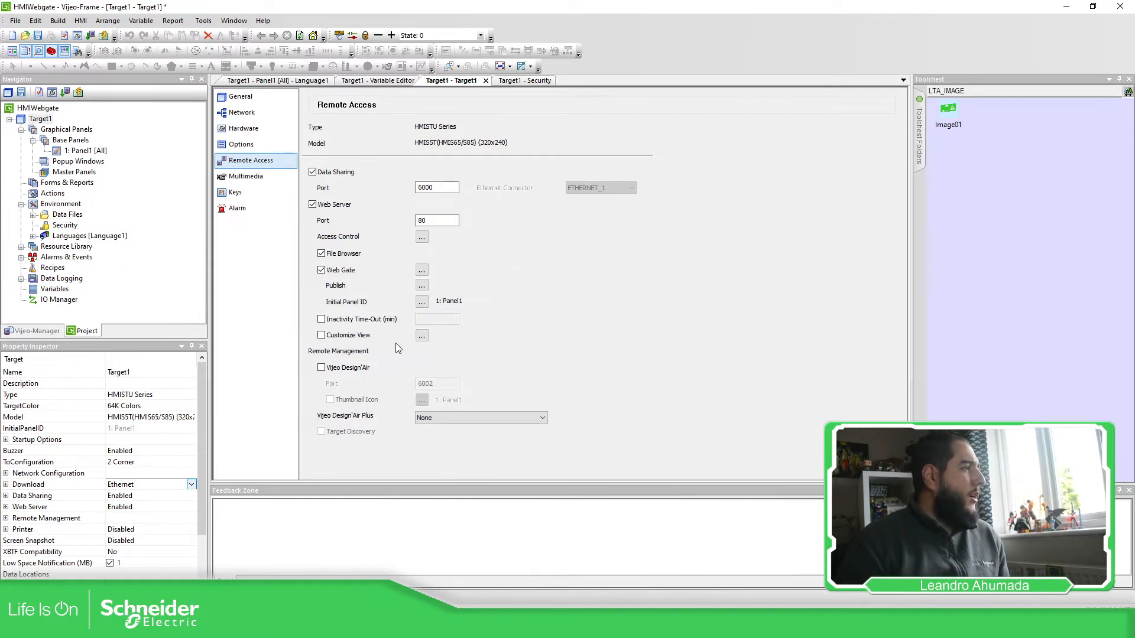
pyautogui.click(322, 369)
pyautogui.click(415, 392)
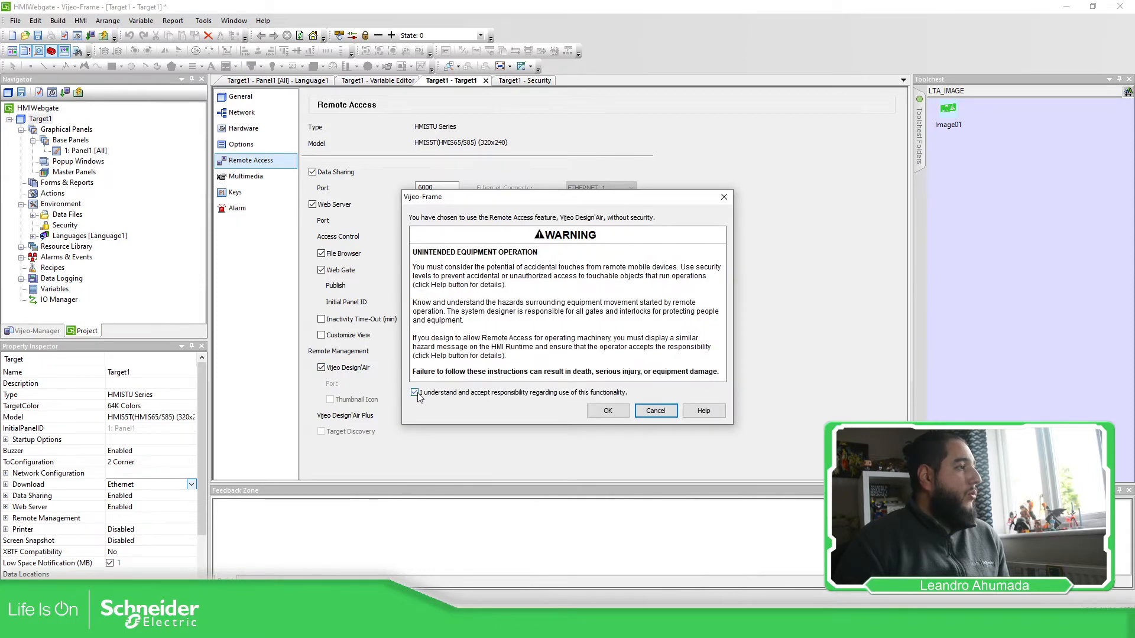
pyautogui.click(617, 412)
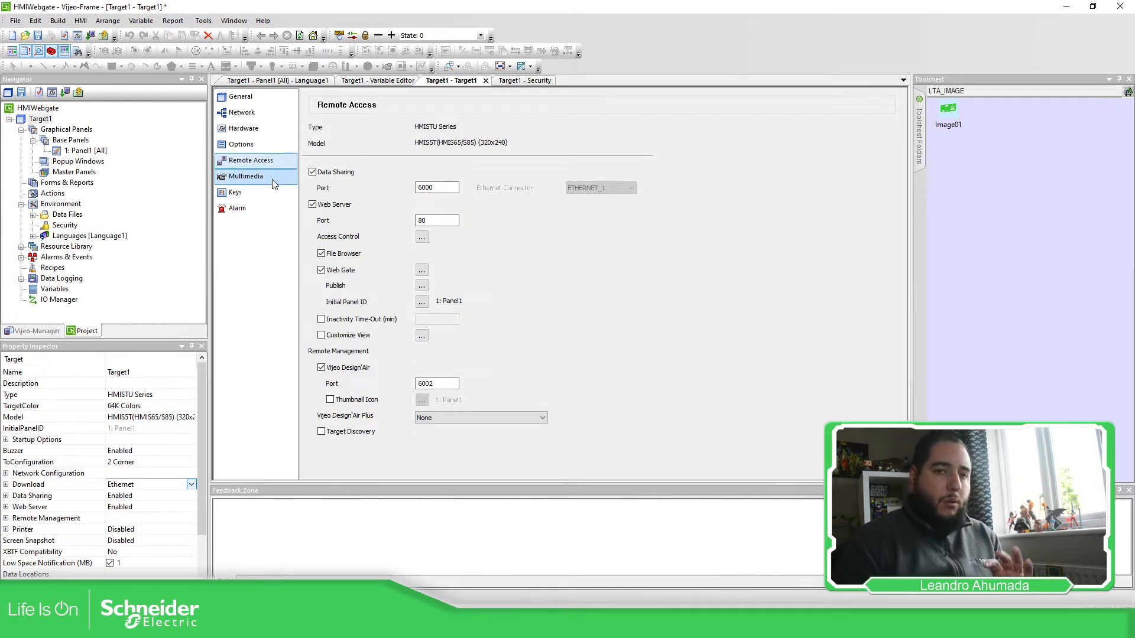
# Step: Set Web Gate/Web Server Security to Use Security and give the SE group Read/Write access
pyautogui.doubleClick(65, 226)
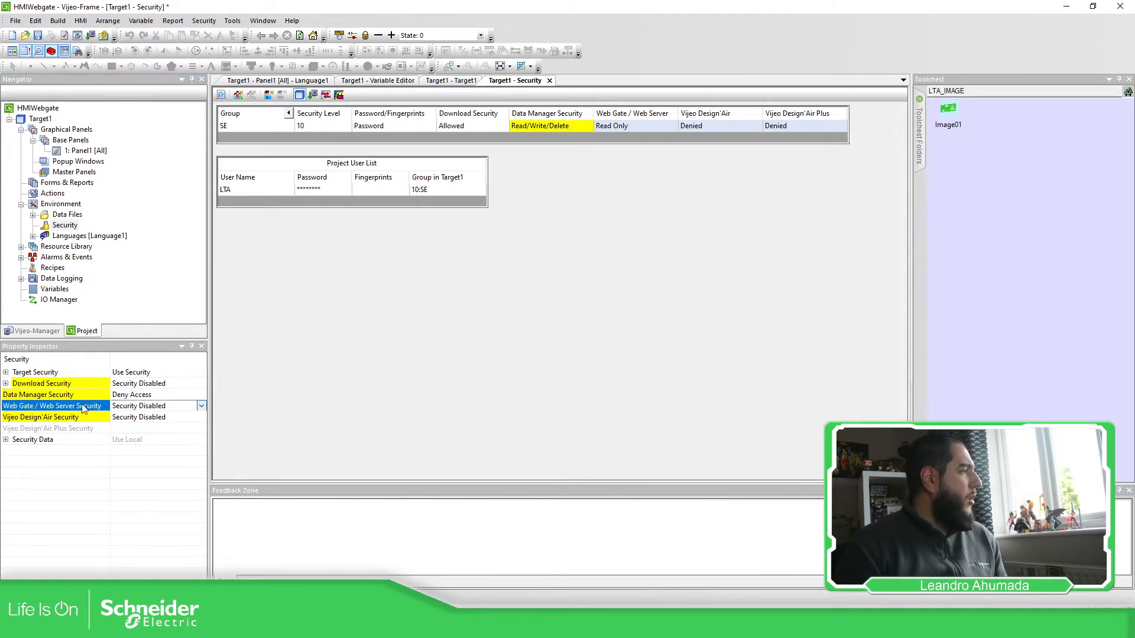
pyautogui.click(18, 406)
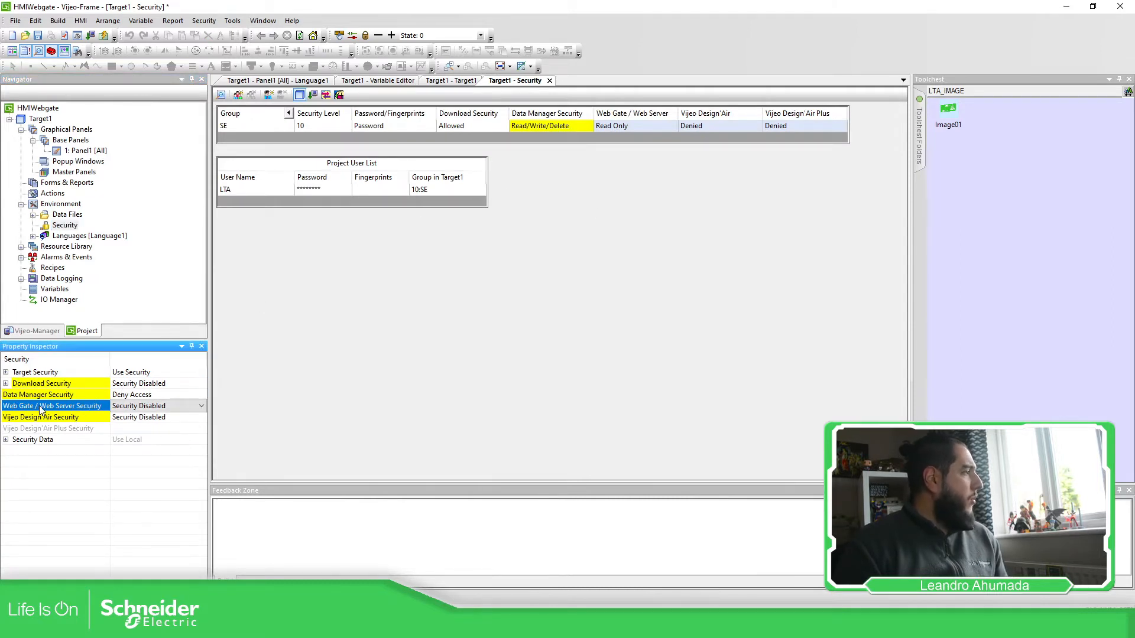
pyautogui.click(163, 406)
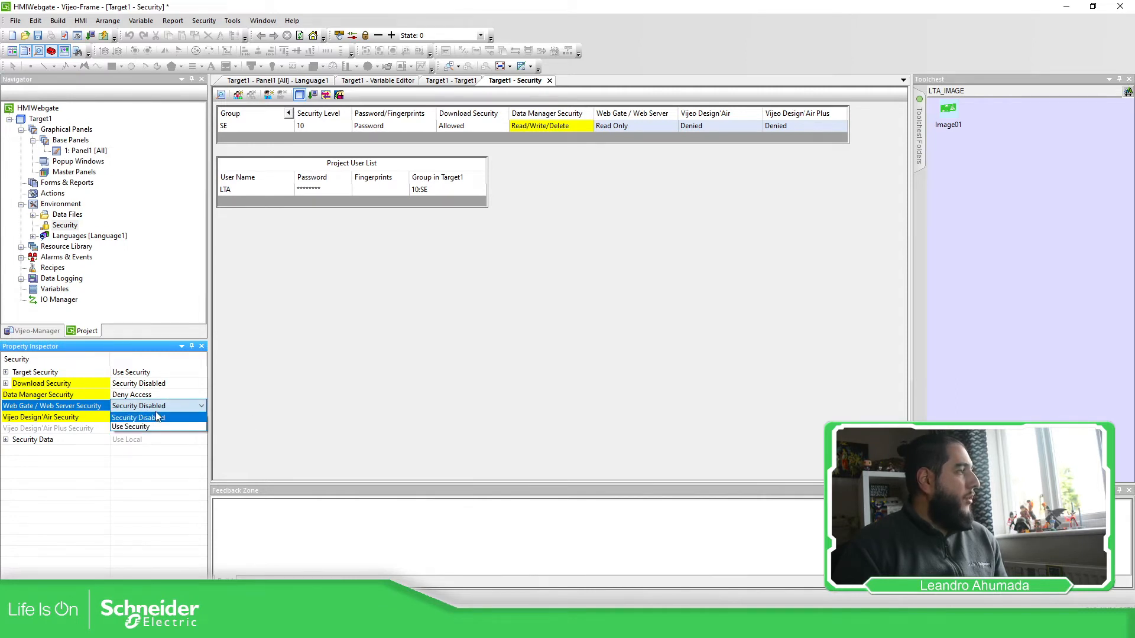
pyautogui.click(146, 427)
pyautogui.click(508, 321)
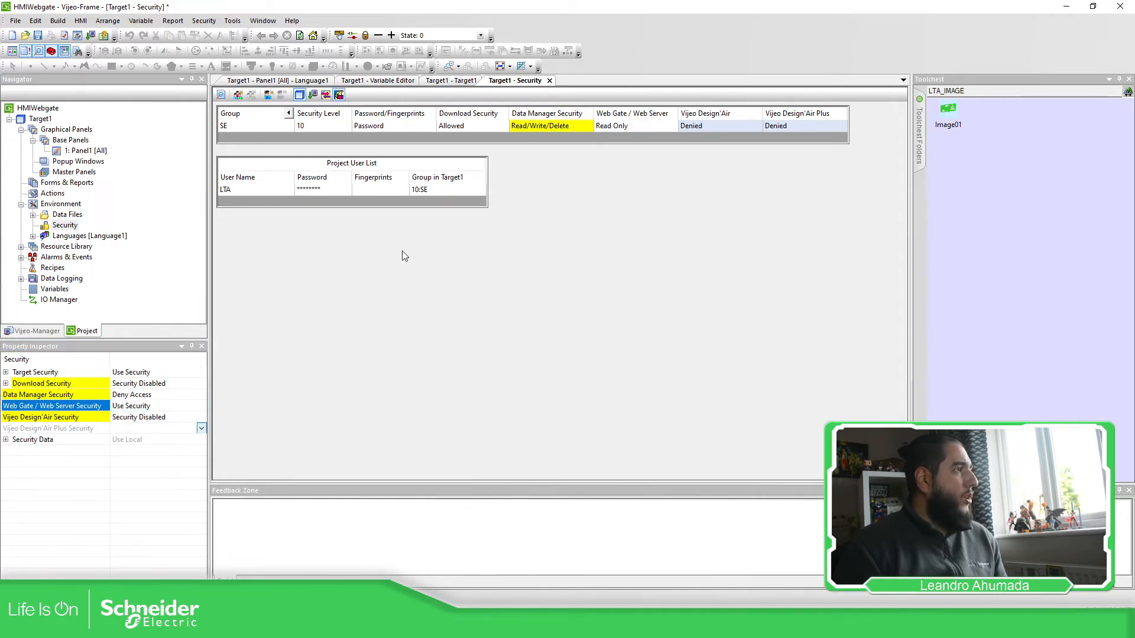
pyautogui.click(673, 126)
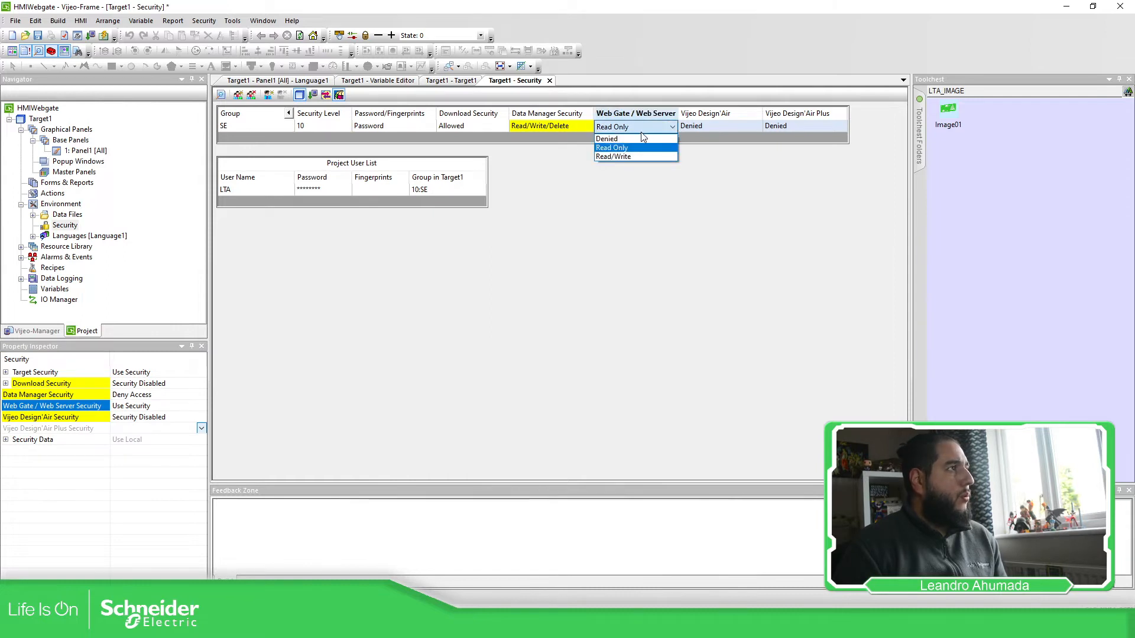
pyautogui.click(633, 156)
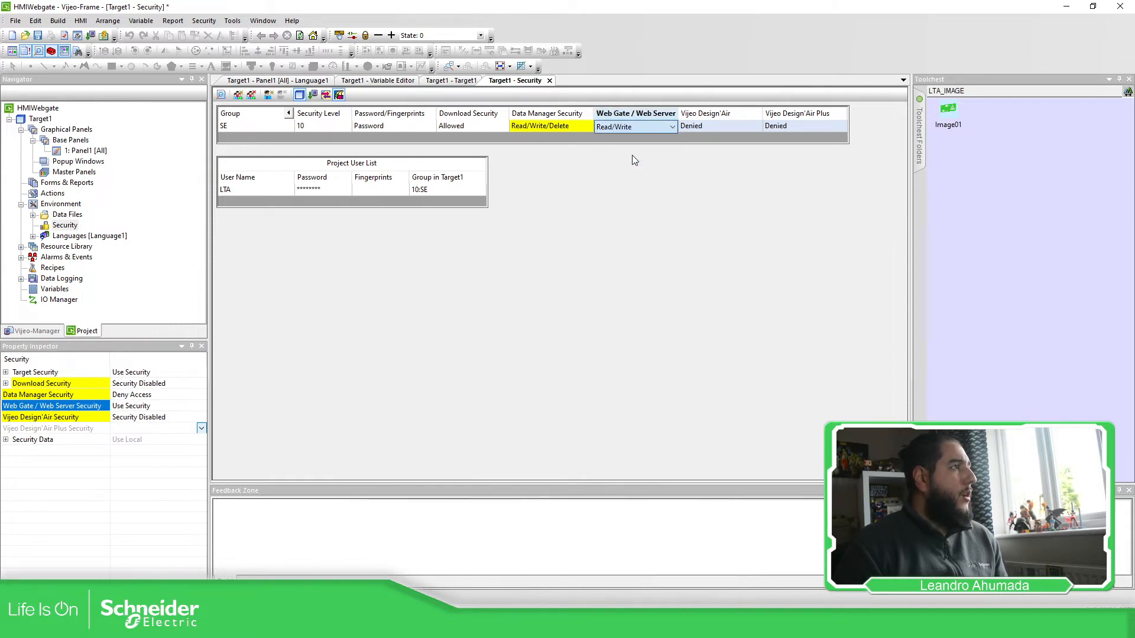
# Step: Set Vijeo Design'Air Security to Use Security and give the SE group Read/Write access
pyautogui.click(171, 417)
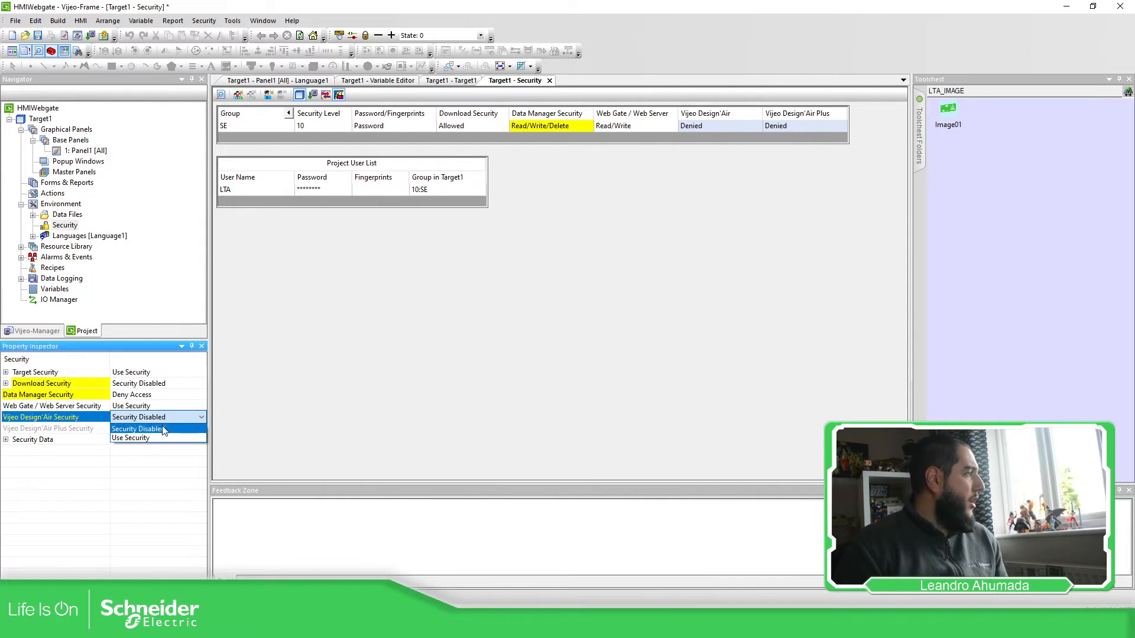
pyautogui.click(186, 427)
pyautogui.click(703, 124)
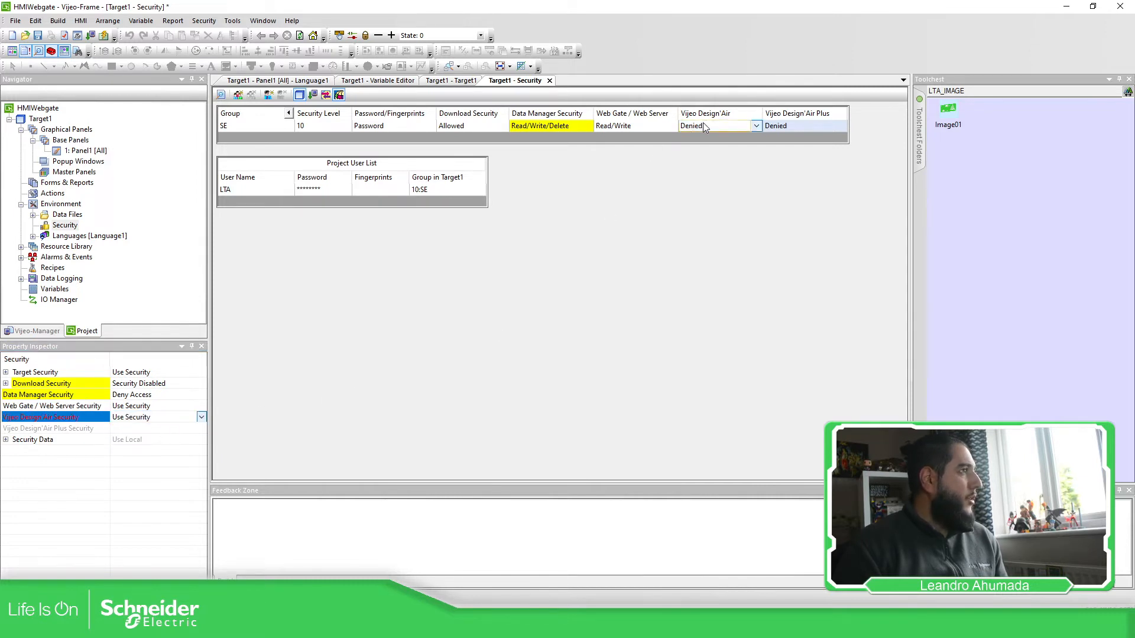
pyautogui.click(707, 156)
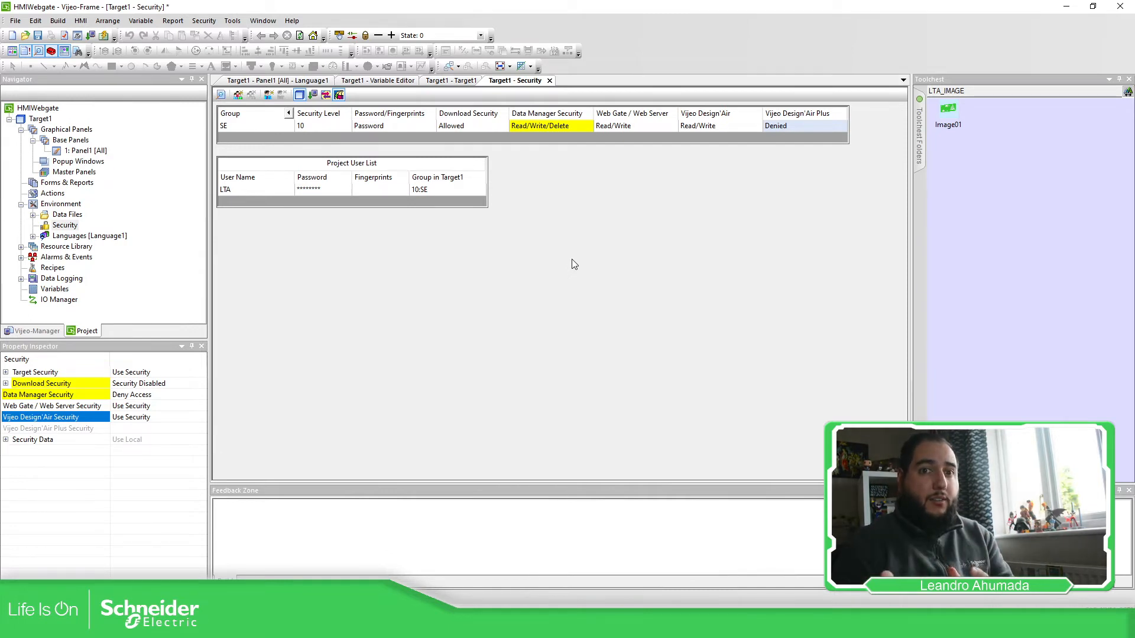
# Step: Open the variable list and inspect INT01's Sharing property, leaving it at None
pyautogui.doubleClick(54, 289)
pyautogui.click(416, 203)
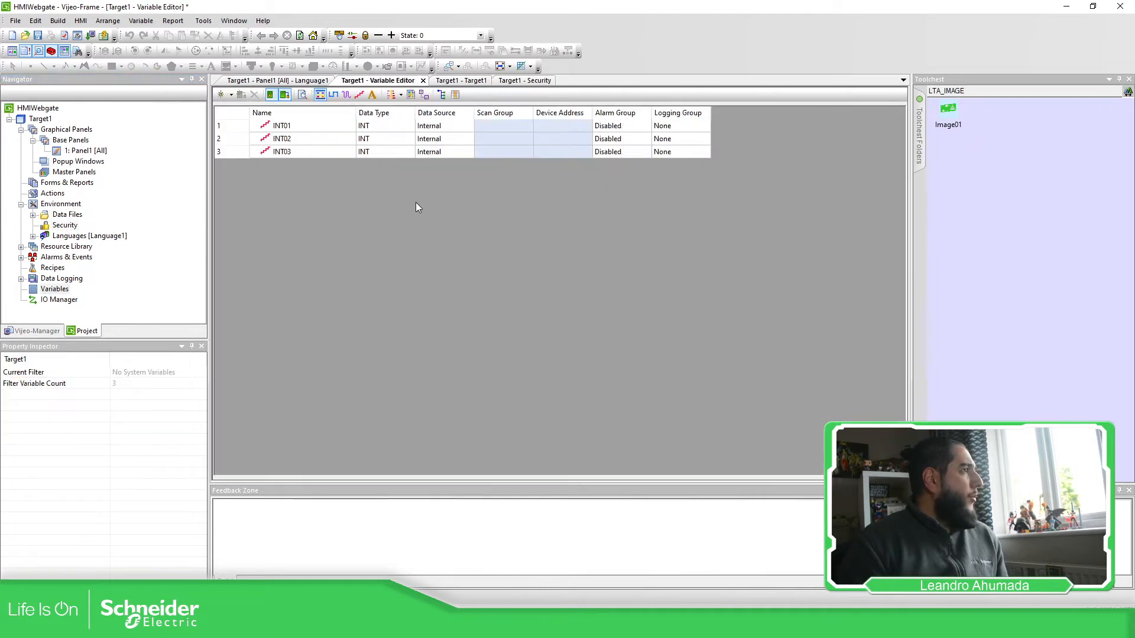
pyautogui.click(240, 130)
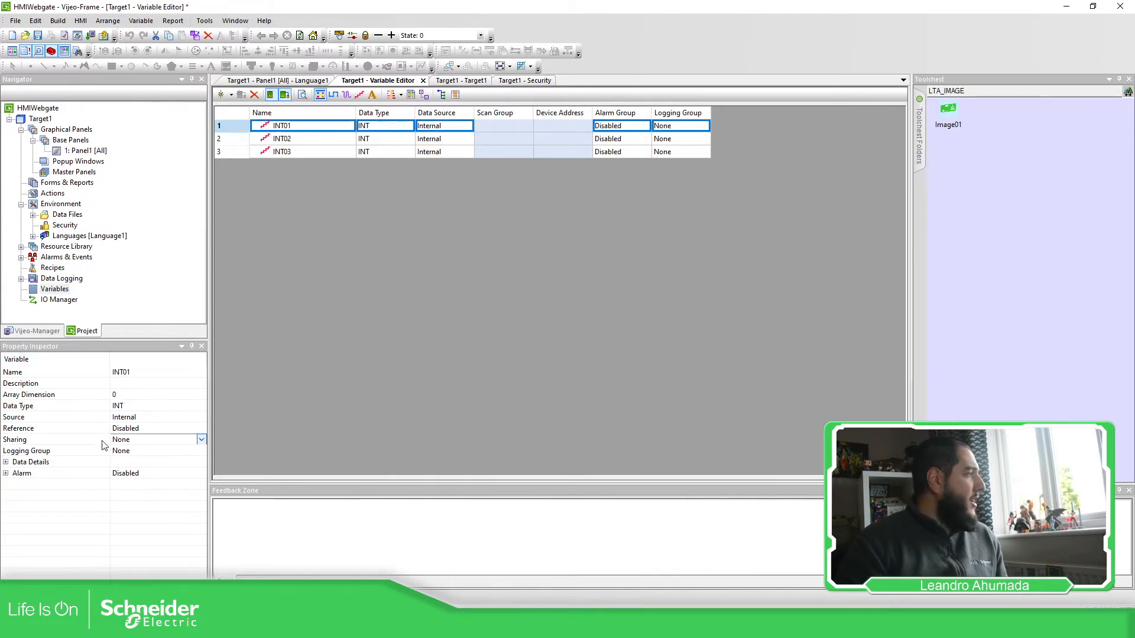
pyautogui.click(50, 442)
pyautogui.click(146, 441)
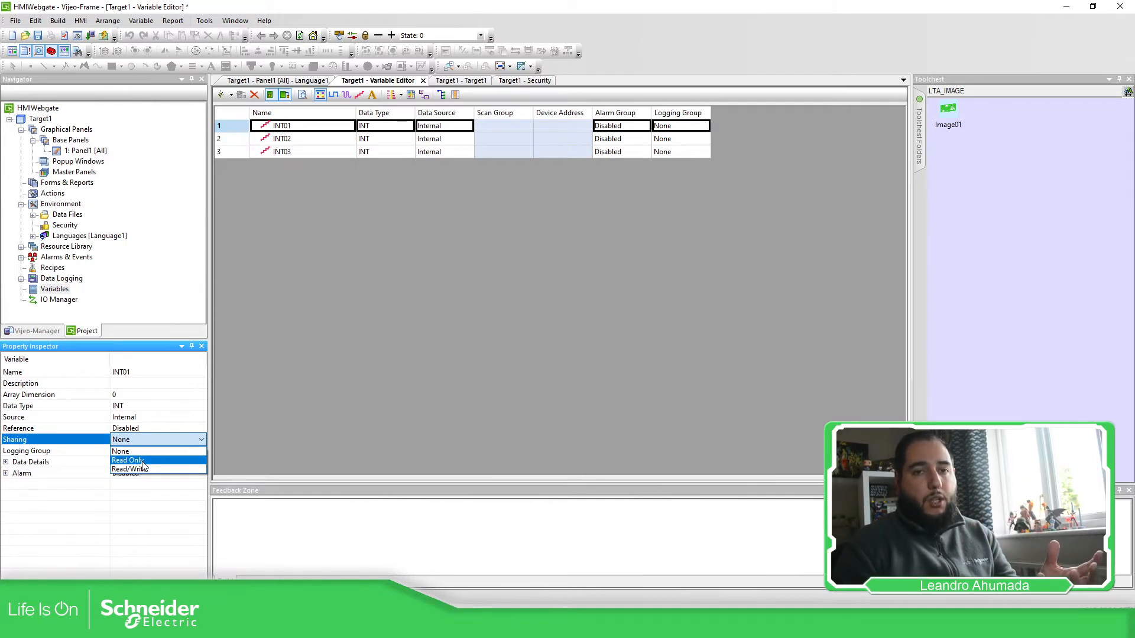
pyautogui.click(200, 451)
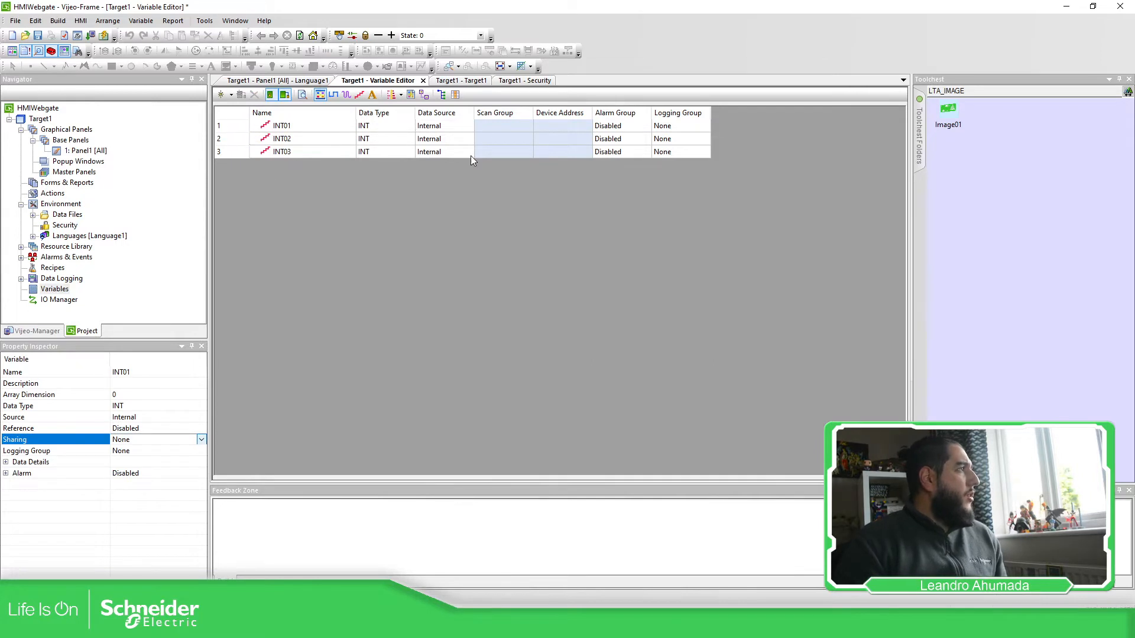
# Step: Add the Sharing column to the variable list's displayed columns
pyautogui.click(455, 95)
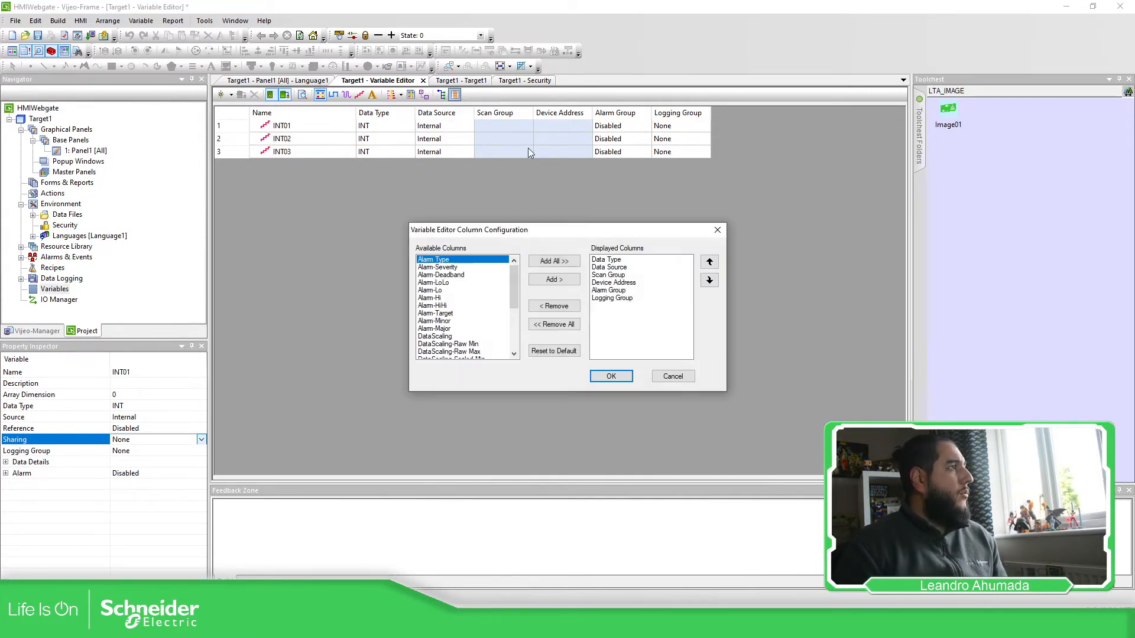
pyautogui.scroll(-4, 456, 290)
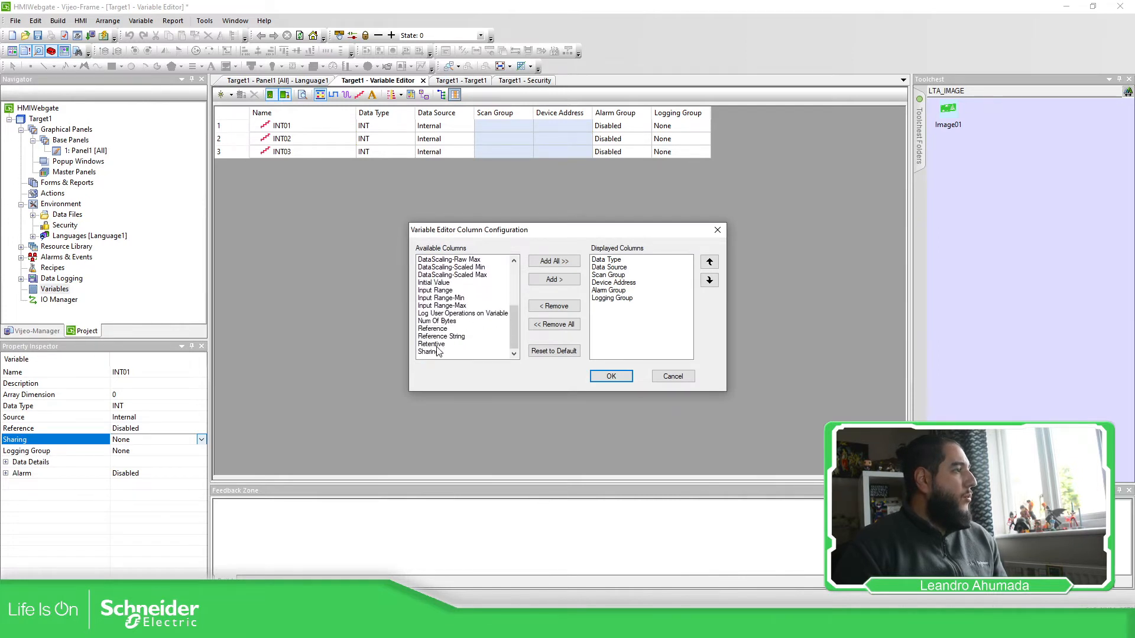
pyautogui.click(436, 357)
pyautogui.click(575, 279)
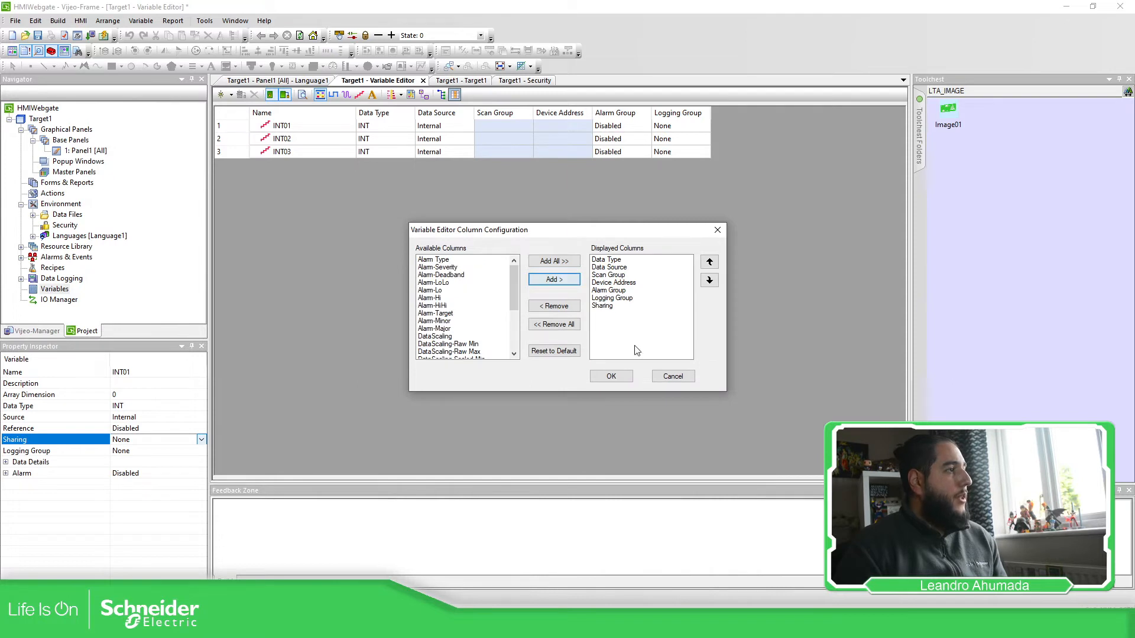
pyautogui.click(611, 376)
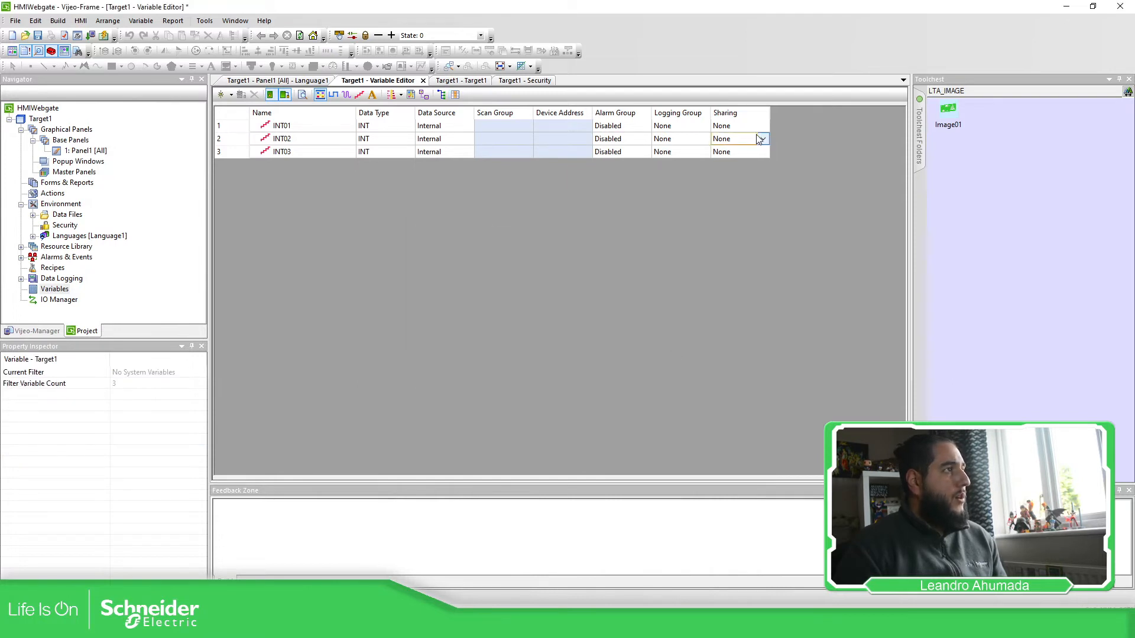
pyautogui.click(739, 126)
pyautogui.click(764, 126)
pyautogui.click(719, 193)
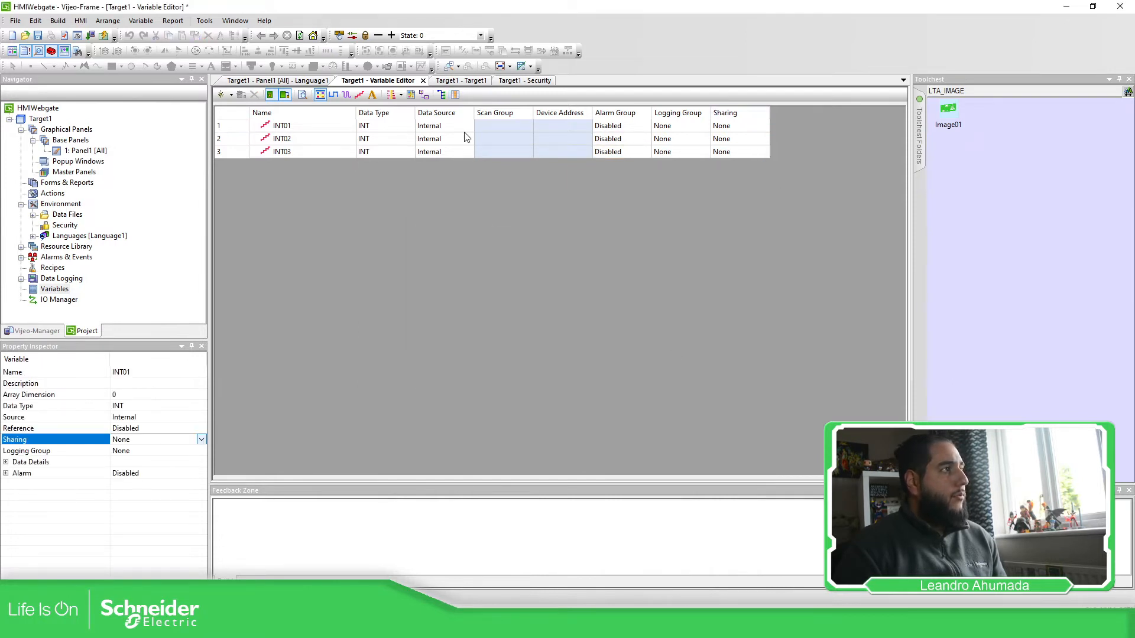
# Step: Set Sharing to Read/Write for INT01, INT02 and INT03 together
pyautogui.click(232, 127)
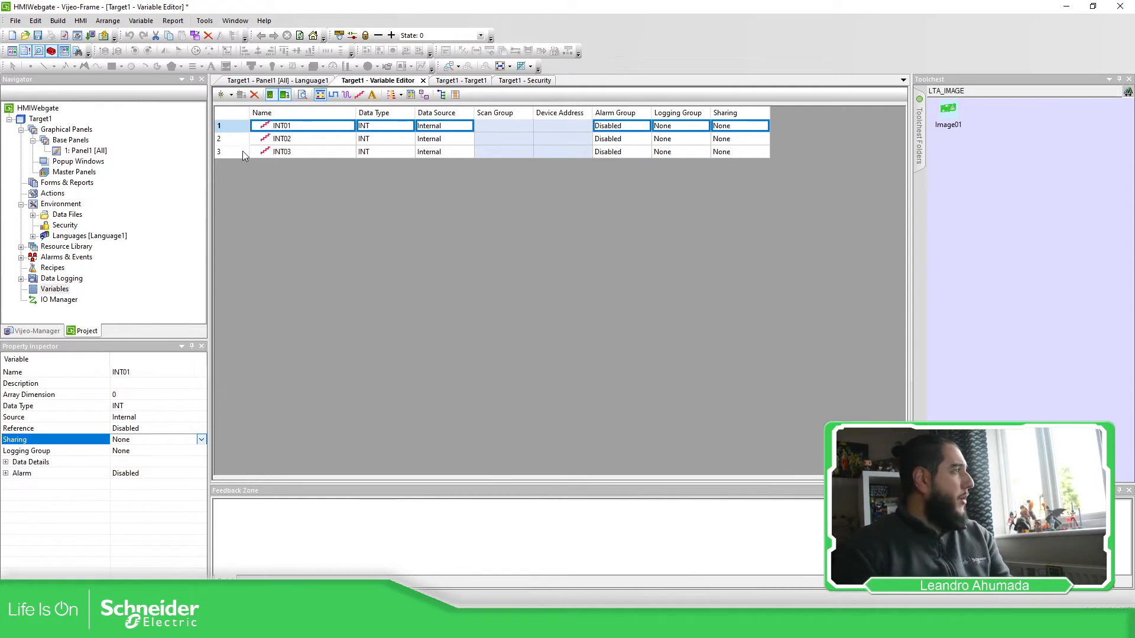
pyautogui.keyDown('shift'); pyautogui.click(242, 151); pyautogui.keyUp('shift')
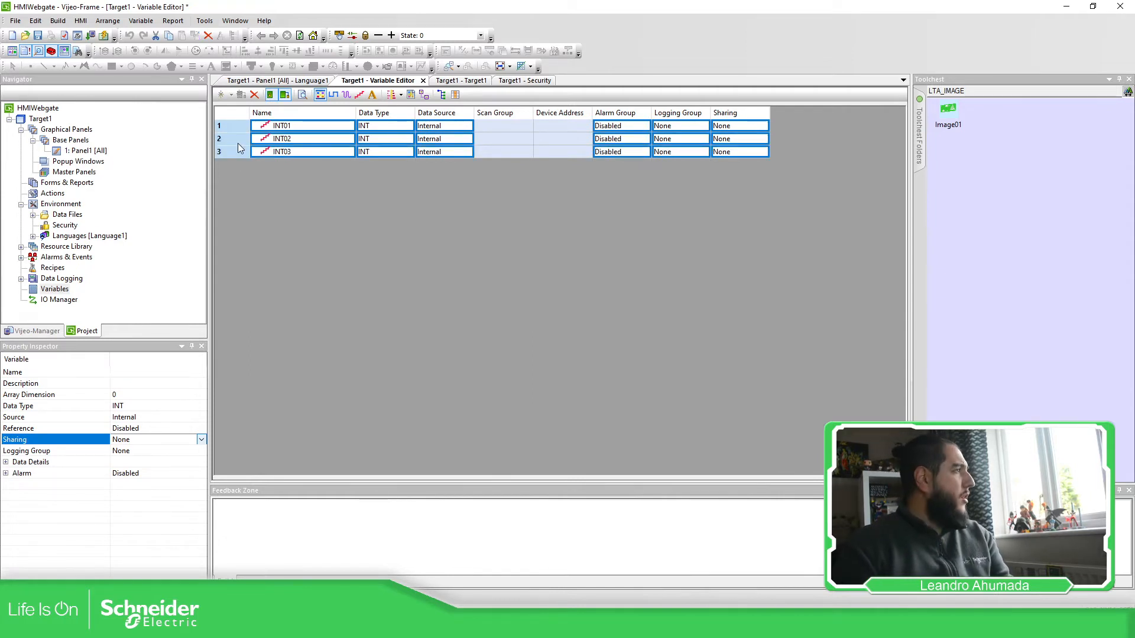
pyautogui.click(198, 439)
pyautogui.click(133, 469)
pyautogui.click(328, 342)
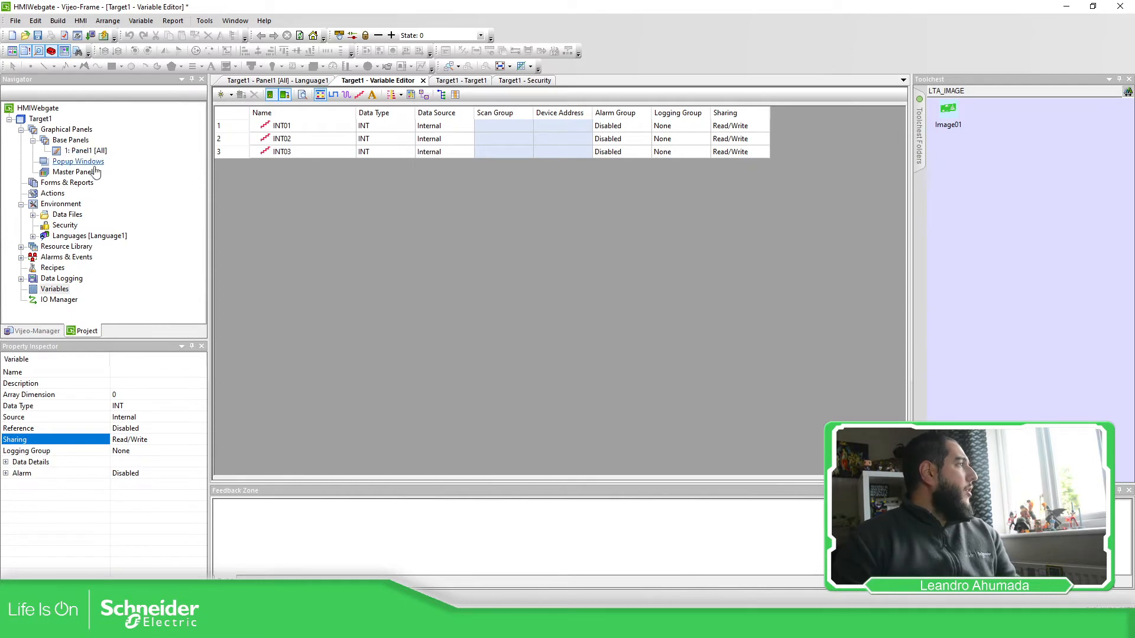
# Step: Open Panel1 and Target1's settings, reviewing the Network, Hardware and General pages
pyautogui.doubleClick(82, 150)
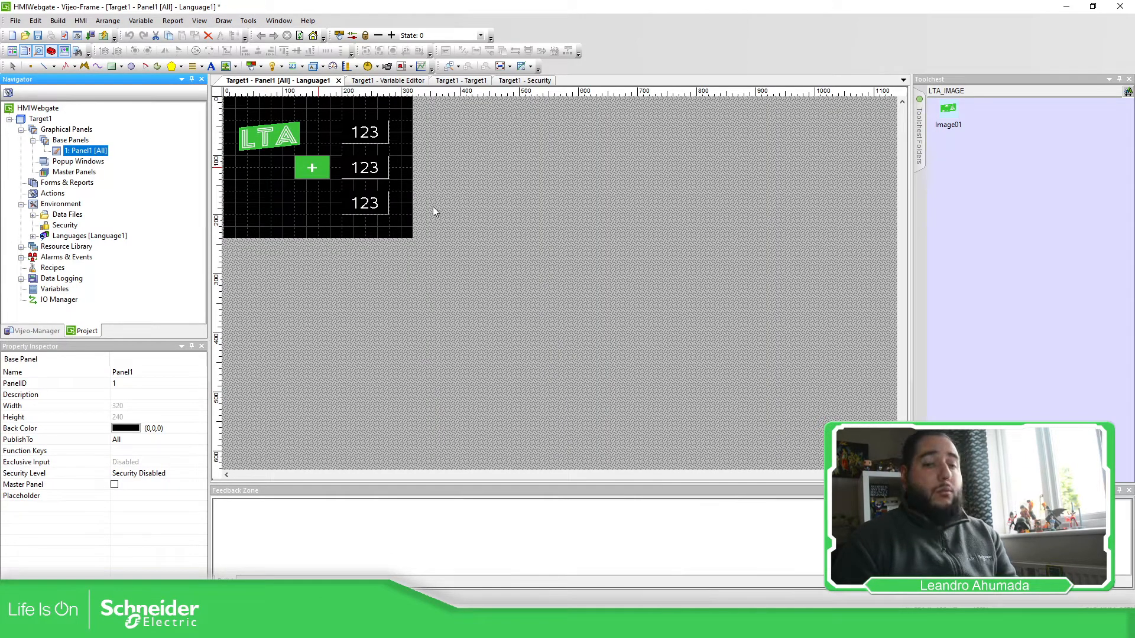
pyautogui.doubleClick(39, 120)
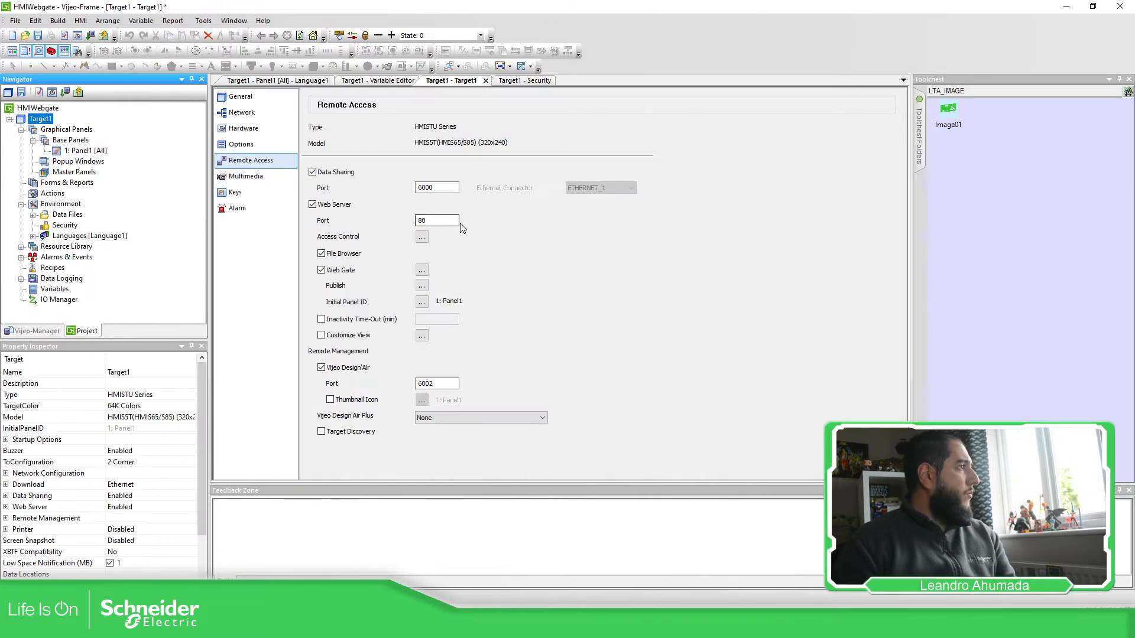
pyautogui.click(243, 114)
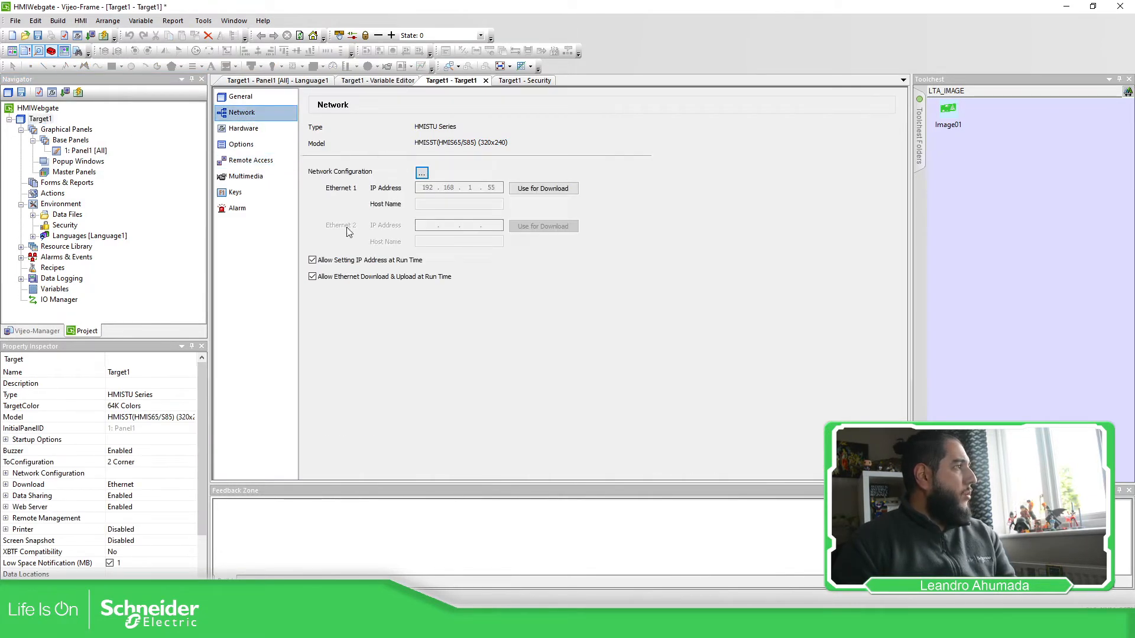
pyautogui.click(252, 134)
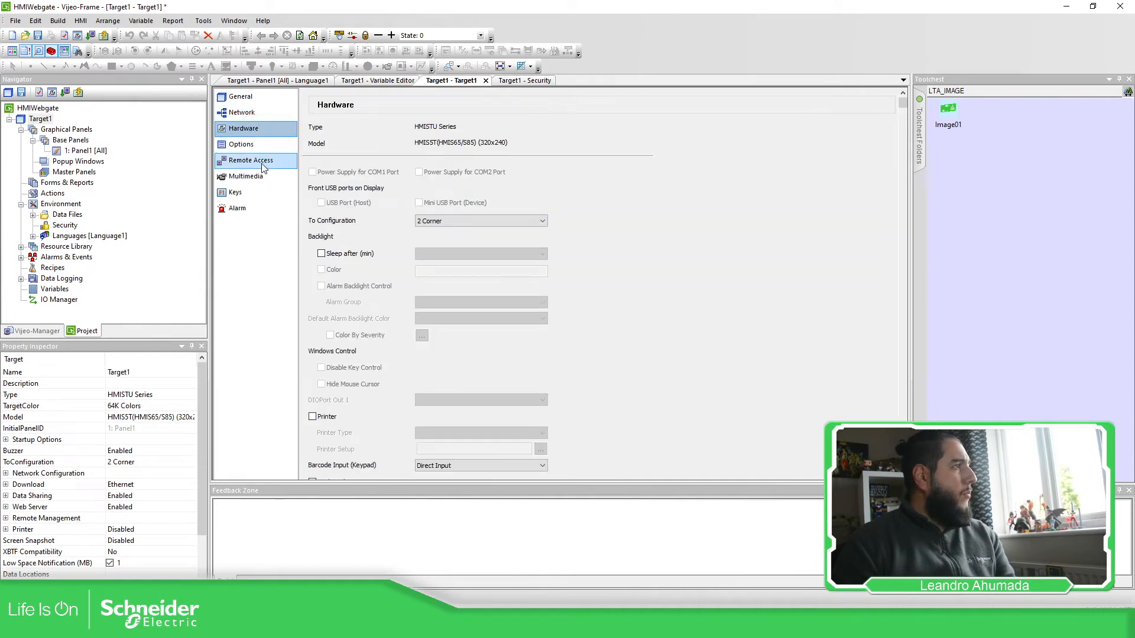
pyautogui.click(232, 100)
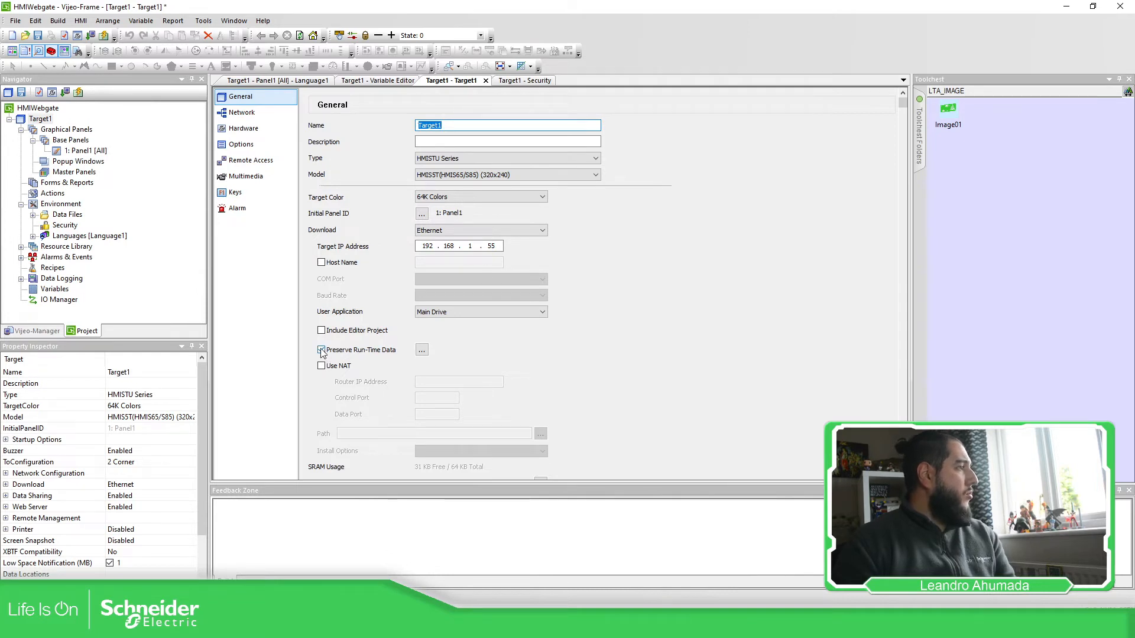
# Step: Set Target1 to delete all preserved run-time data, then download the project to the HMI
pyautogui.click(422, 350)
pyautogui.click(465, 249)
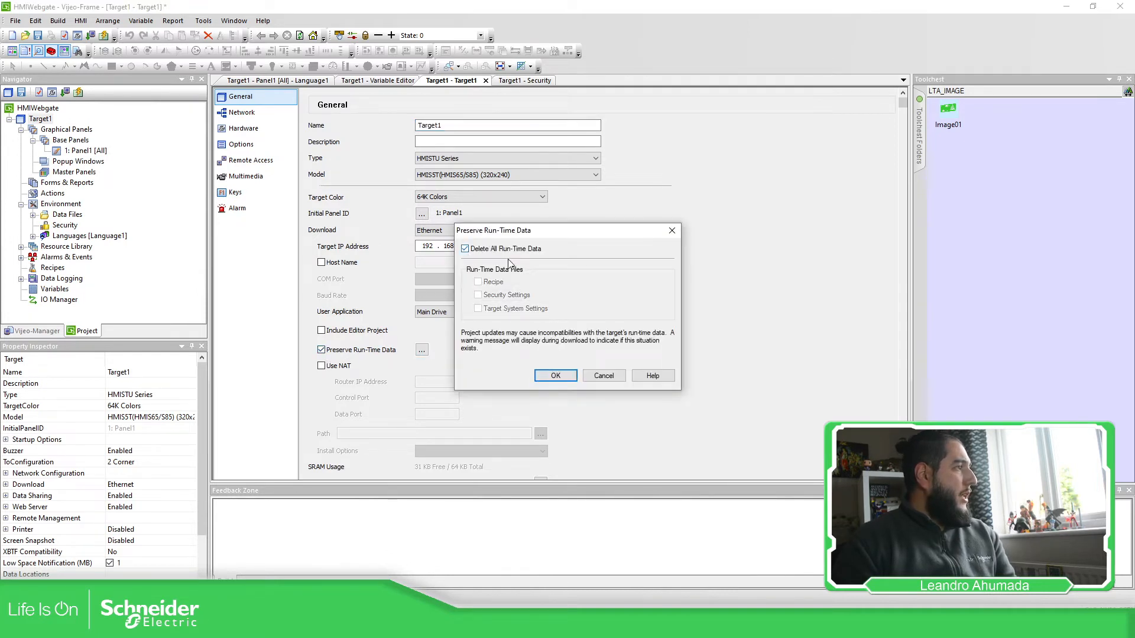
pyautogui.click(548, 380)
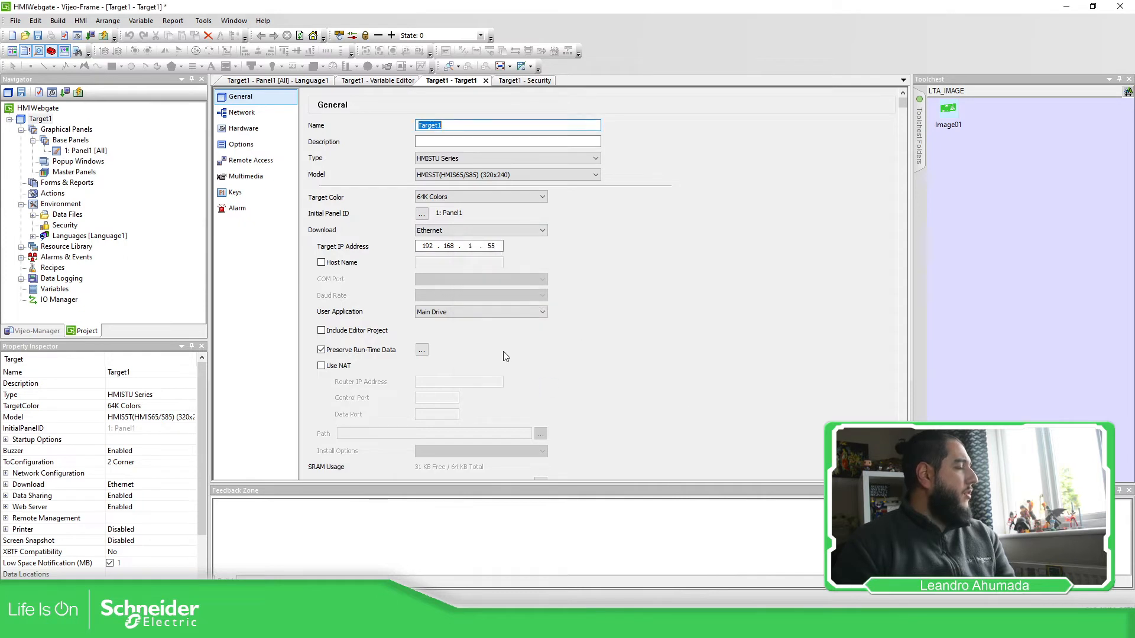
pyautogui.click(90, 36)
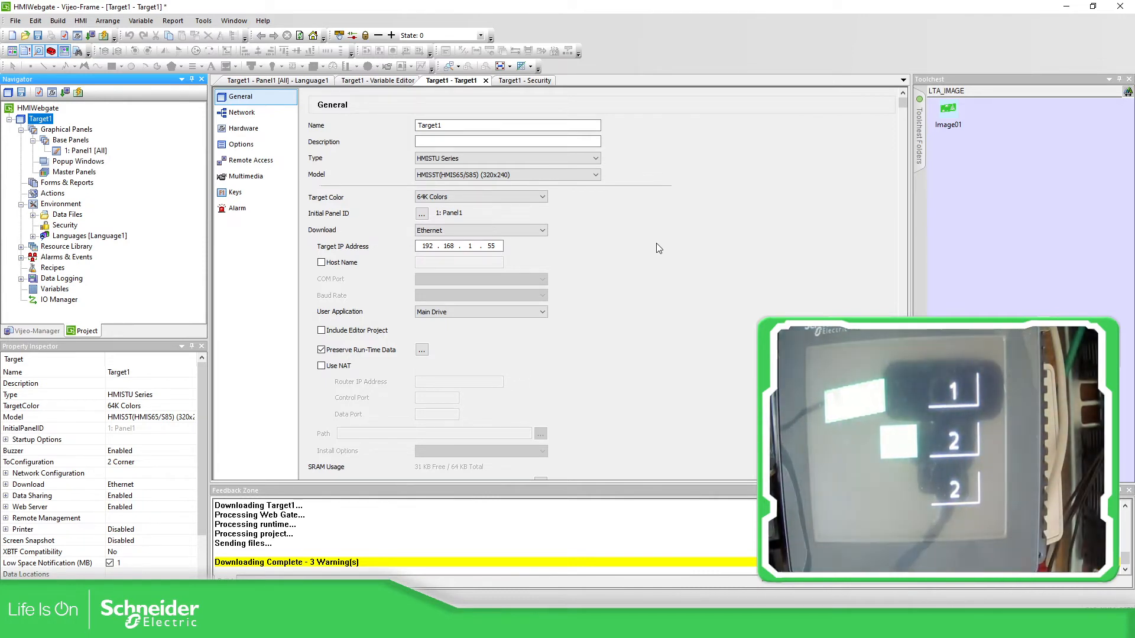
# Step: Go back to Panel1's layout and select the third numeric display
pyautogui.doubleClick(88, 151)
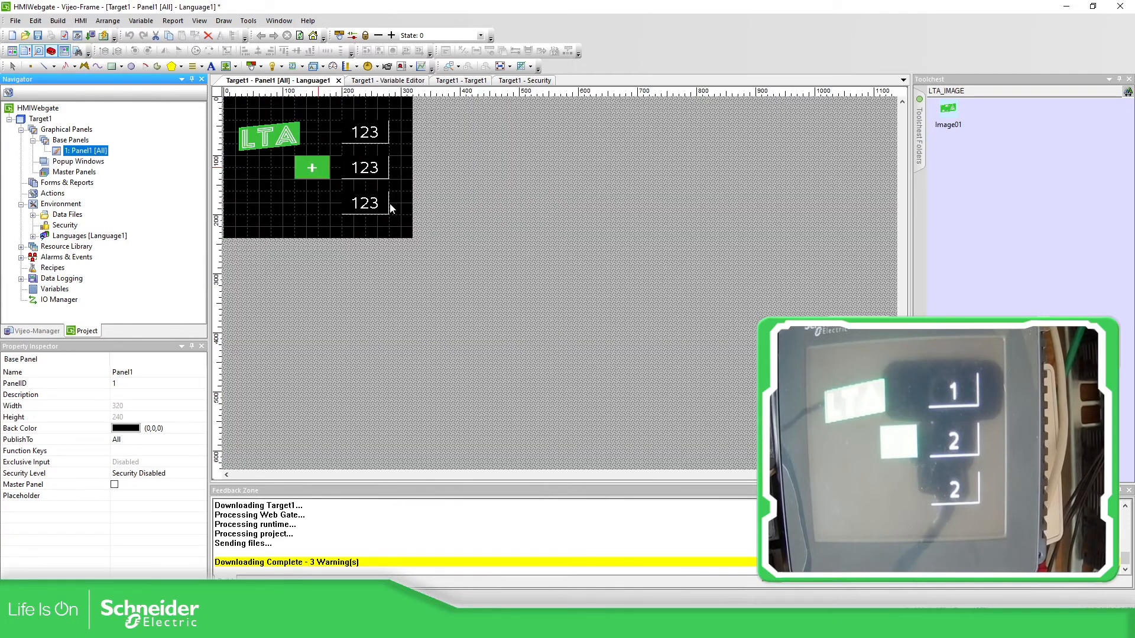
pyautogui.click(372, 204)
# Step: Relink the third numeric display from INT02 to INT03 and download the updated project
pyautogui.doubleClick(373, 204)
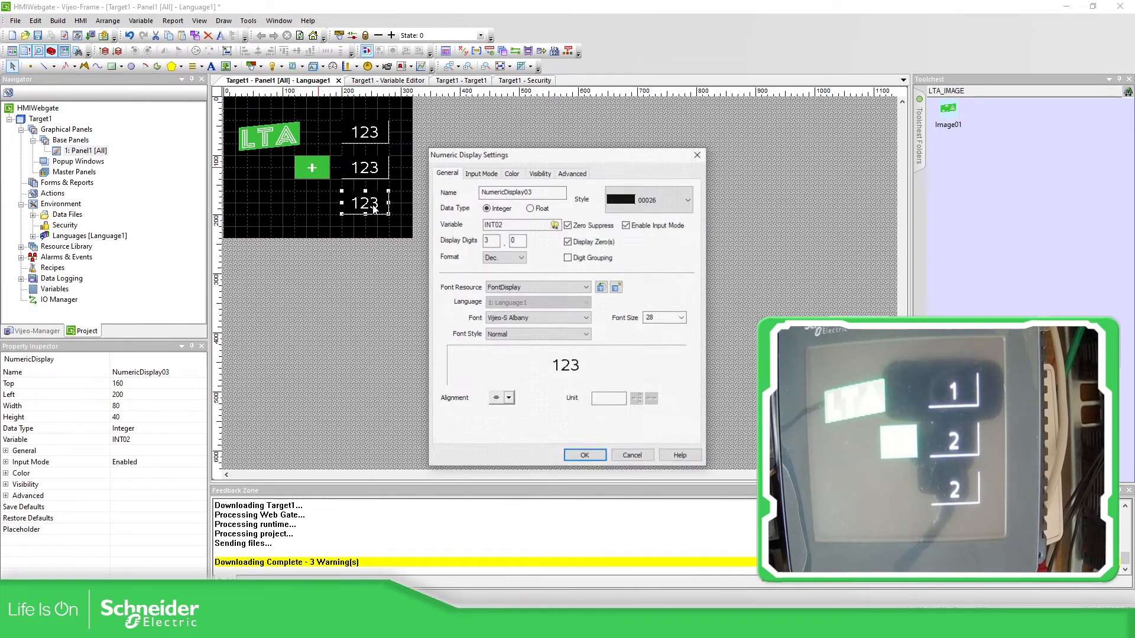
pyautogui.click(530, 225)
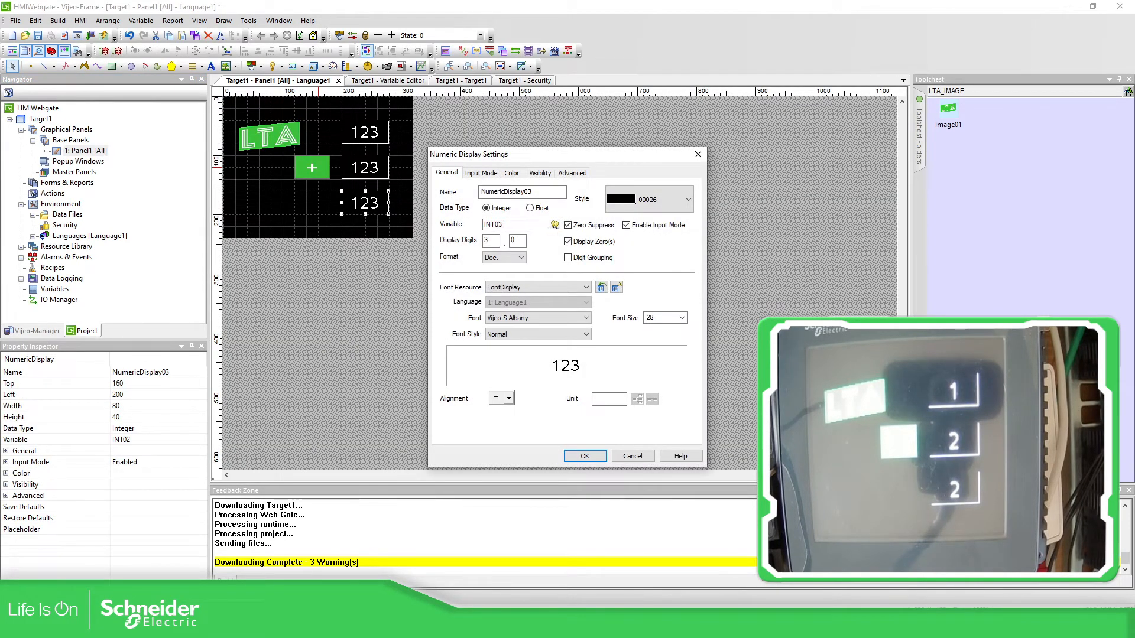
pyautogui.click(585, 456)
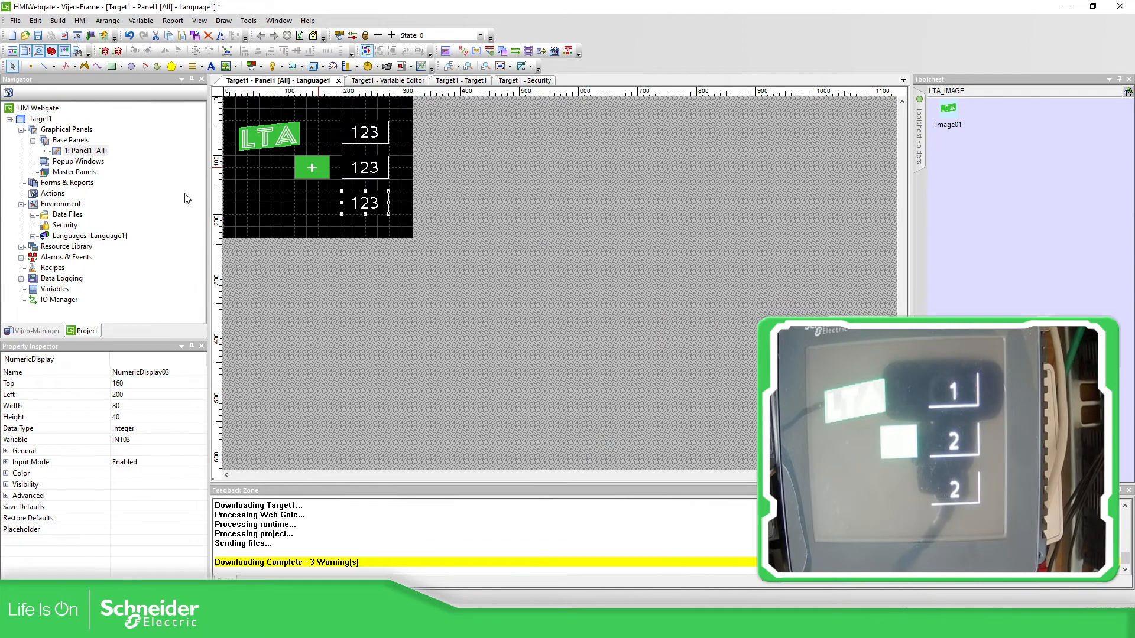
pyautogui.click(478, 184)
pyautogui.click(91, 36)
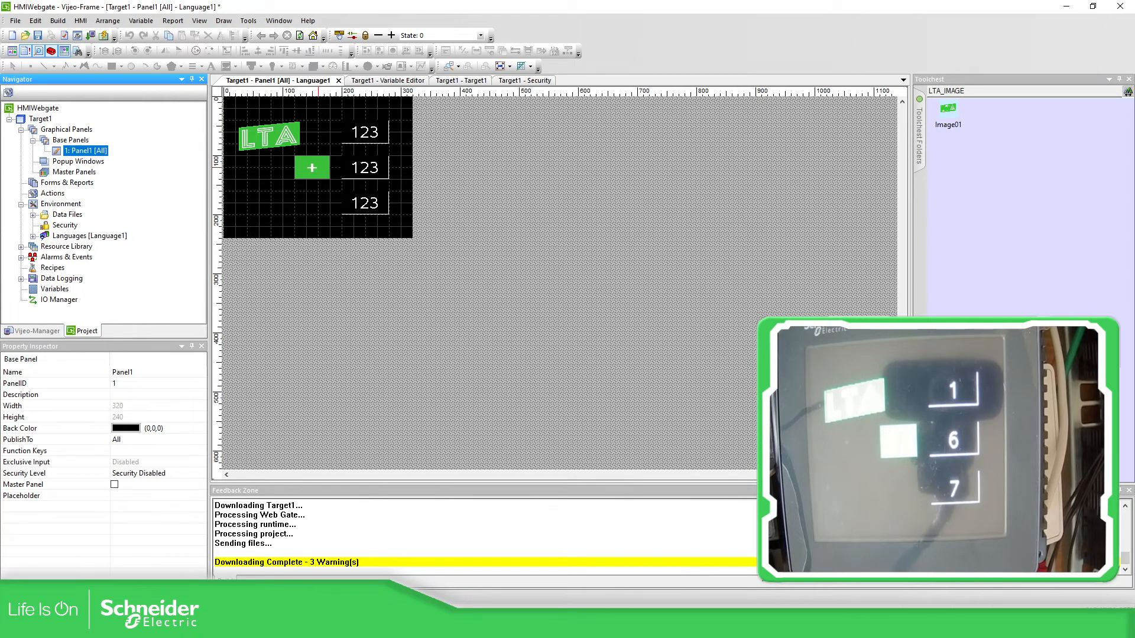
# Step: Bring Internet Explorer forward, browse to 192.168.1.55 and show the Monitoring options
pyautogui.moveTo(1134, 122); pyautogui.dragTo(460, 49)
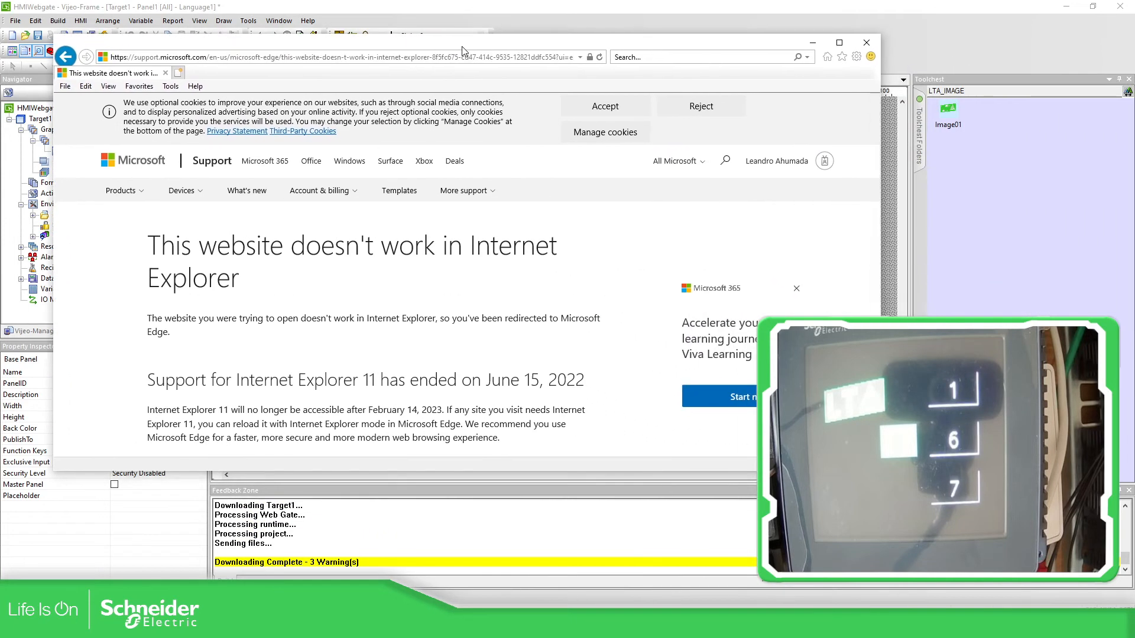
pyautogui.click(461, 58)
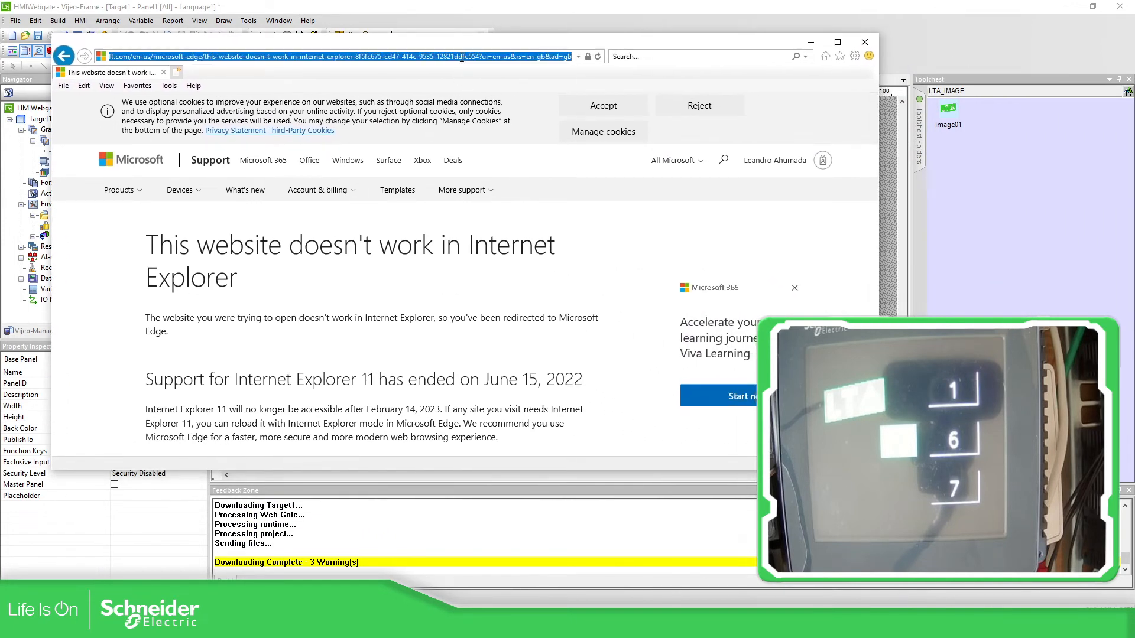
pyautogui.write('192.168.1.')
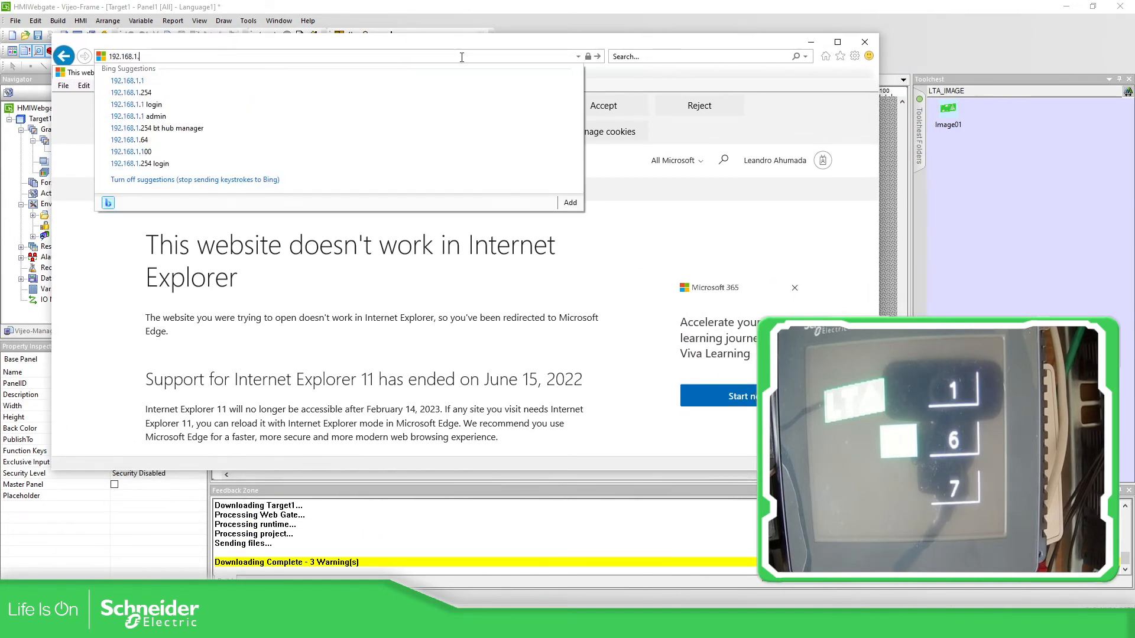
pyautogui.write('55')
pyautogui.press('Return')
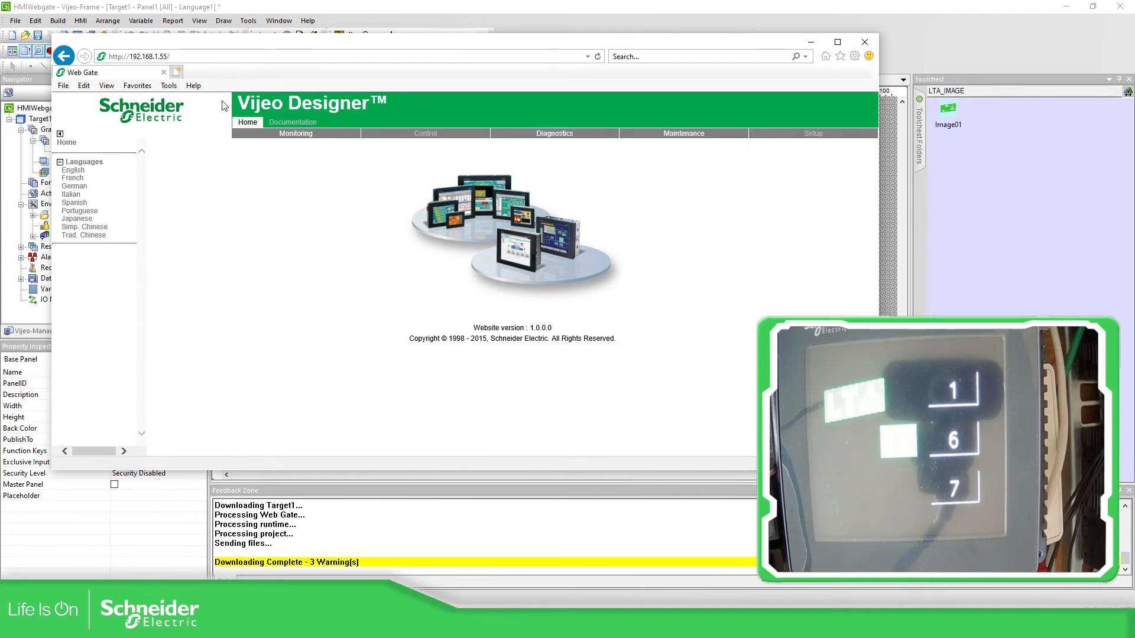
pyautogui.click(298, 136)
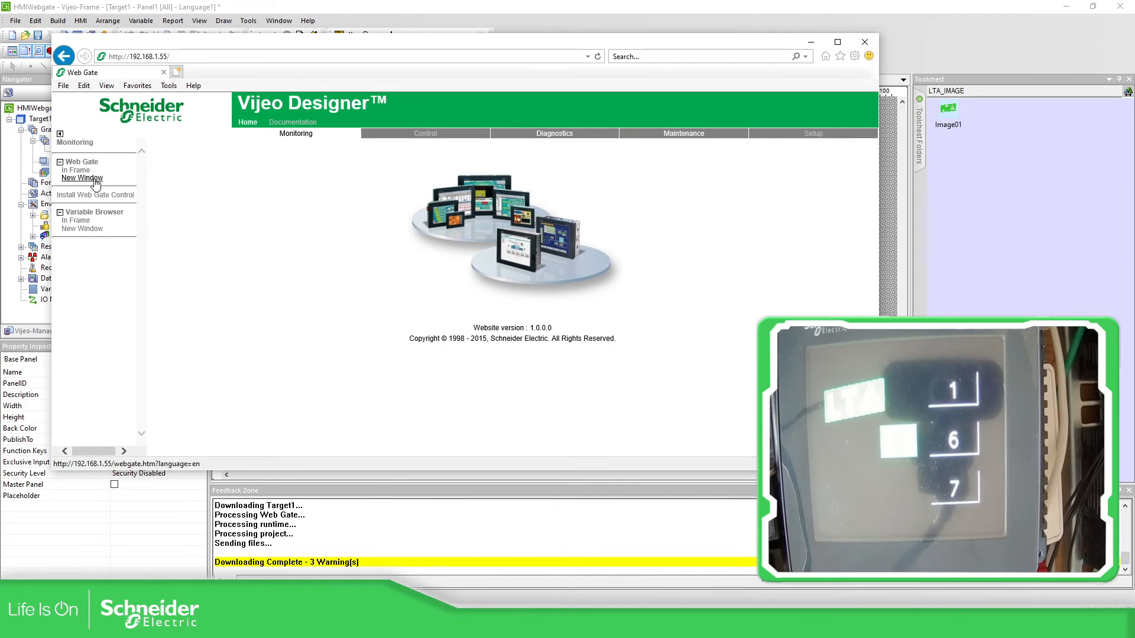
# Step: Open Web Gate in a new window and log in with the user name and password
pyautogui.click(94, 180)
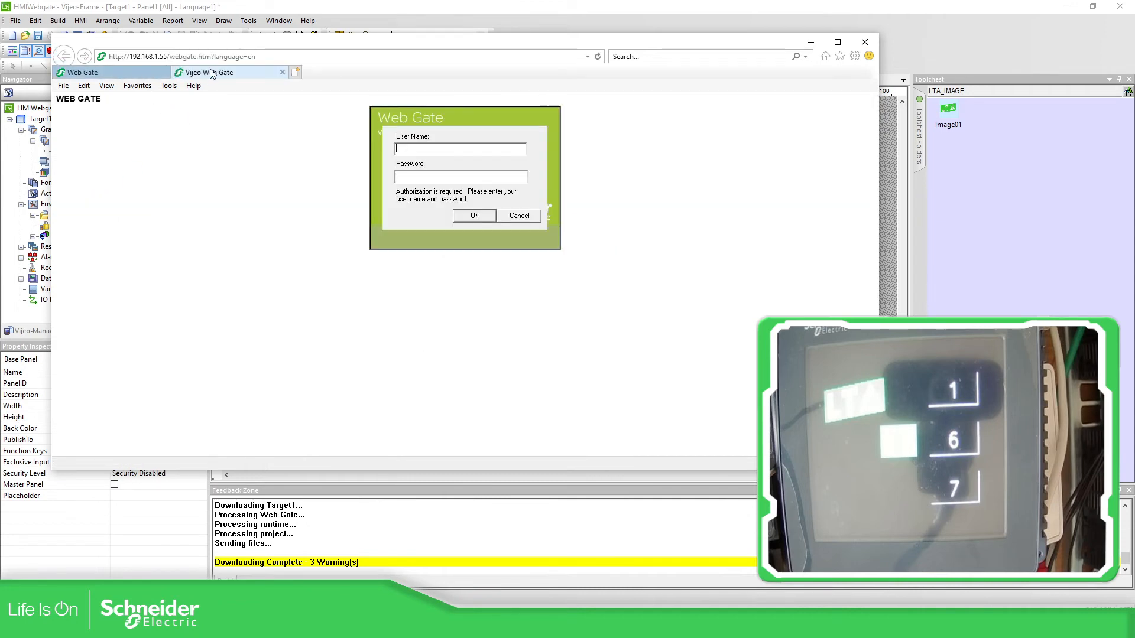
pyautogui.click(425, 149)
pyautogui.write('LTA')
pyautogui.press('Tab')
pyautogui.click(475, 215)
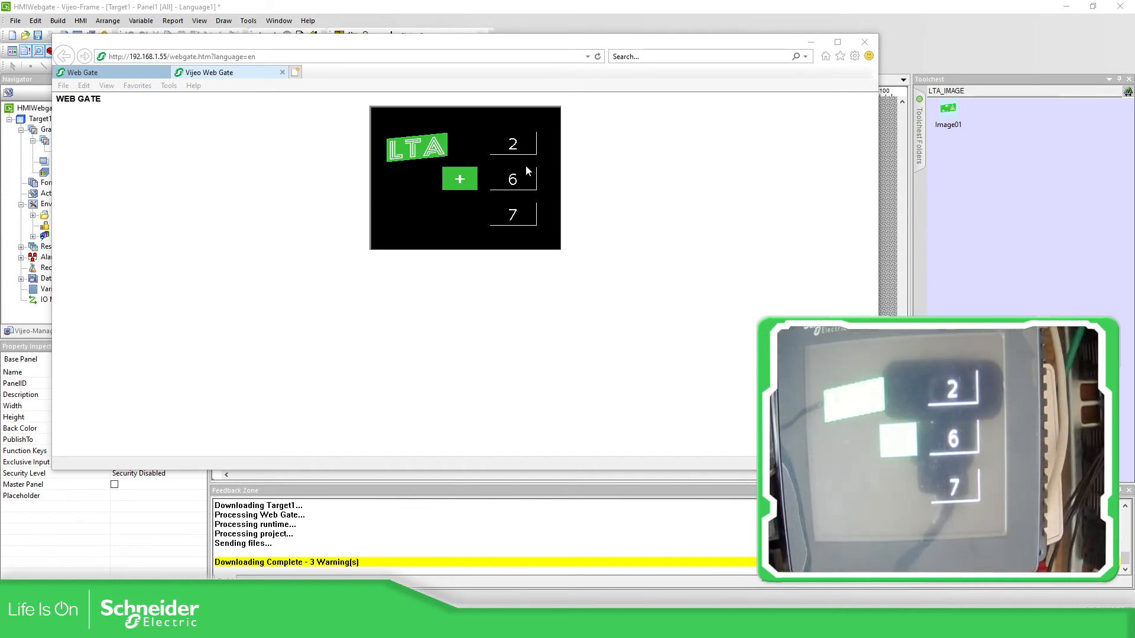
# Step: Change the middle value to 4 and add it to the top, so the bottom reads 6
pyautogui.click(514, 181)
pyautogui.click(420, 191)
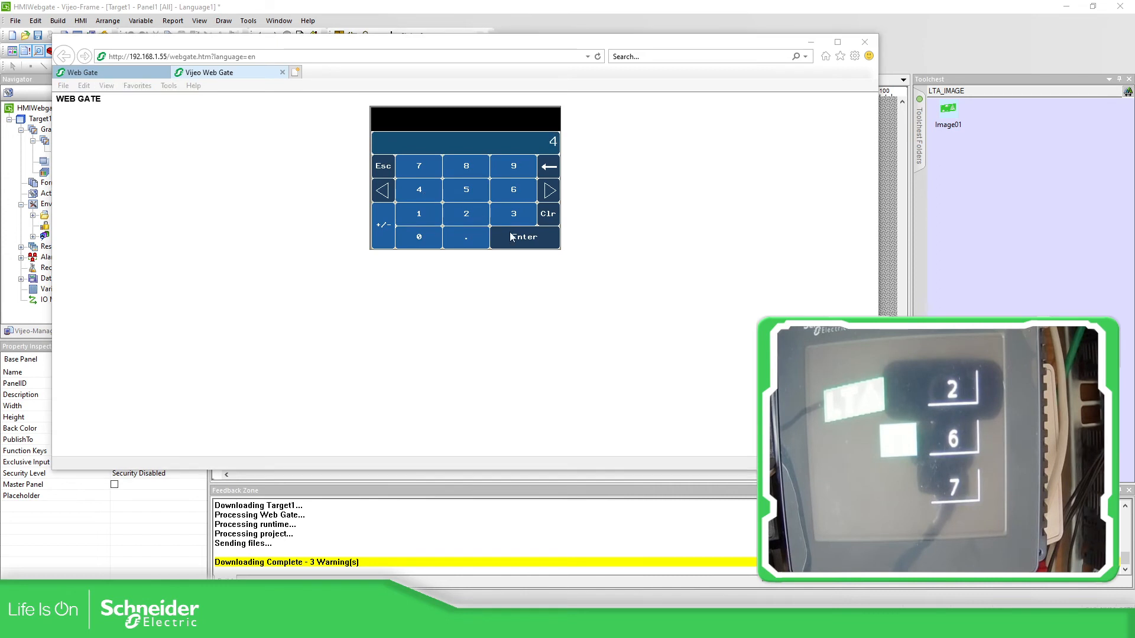
pyautogui.click(520, 237)
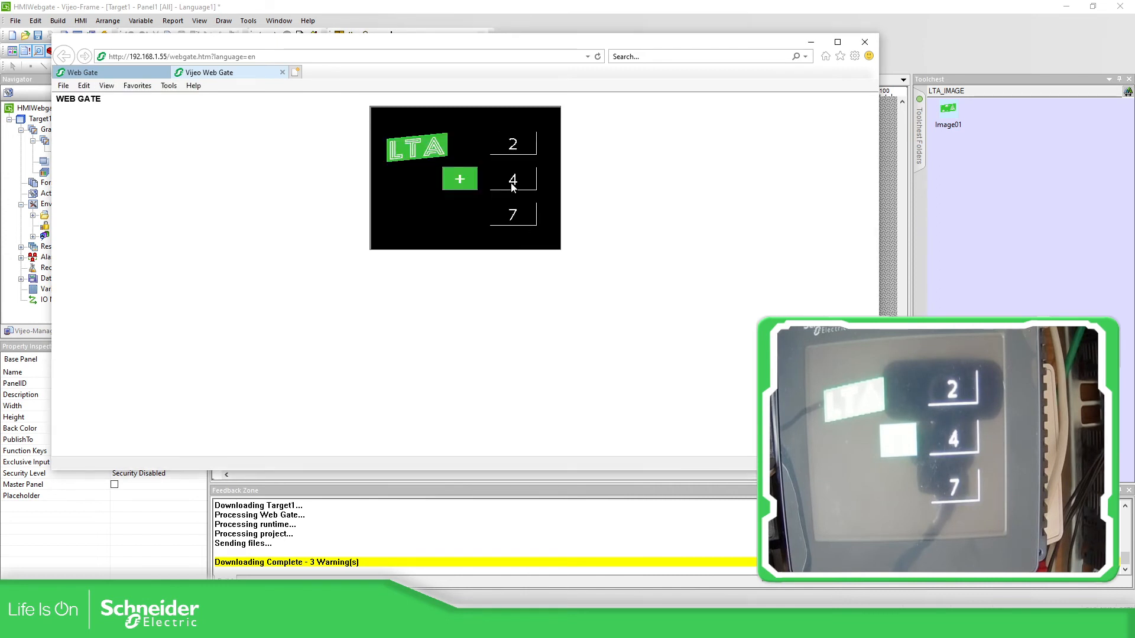
pyautogui.click(467, 179)
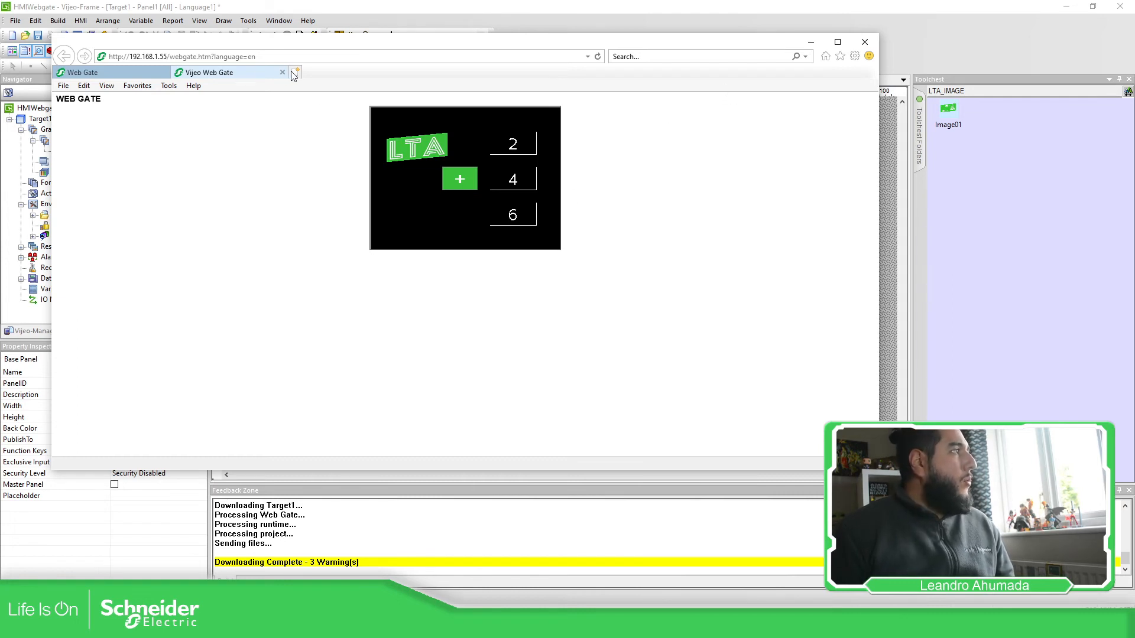
# Step: Turn on ActiveX Filtering, close the Web Gate tab and reopen Web Gate in a new window
pyautogui.click(854, 57)
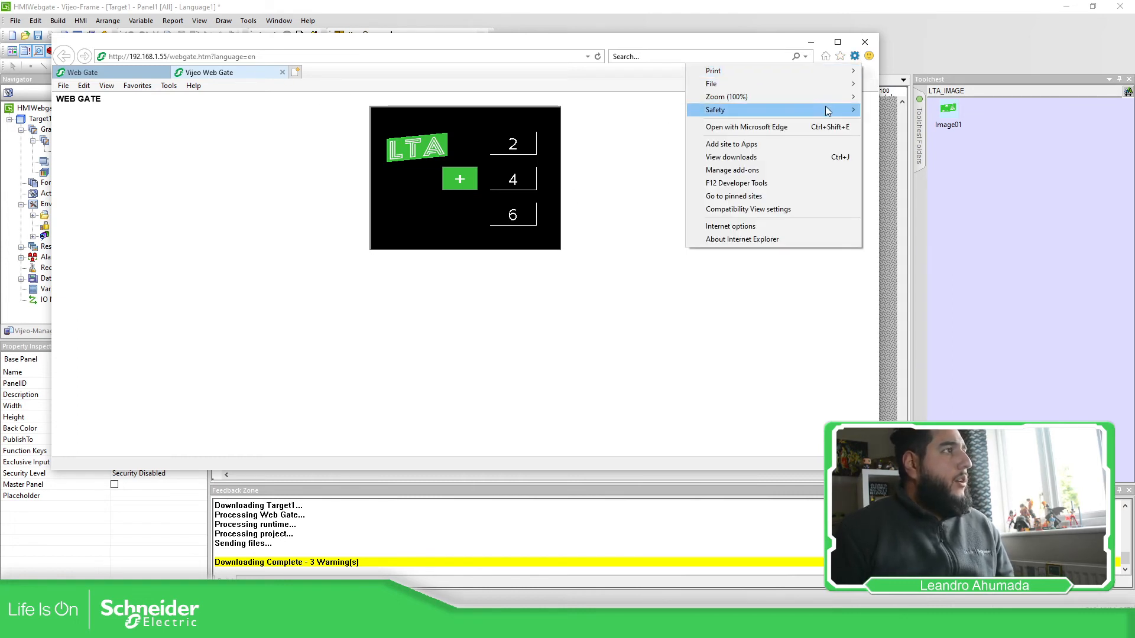
pyautogui.moveTo(828, 111)
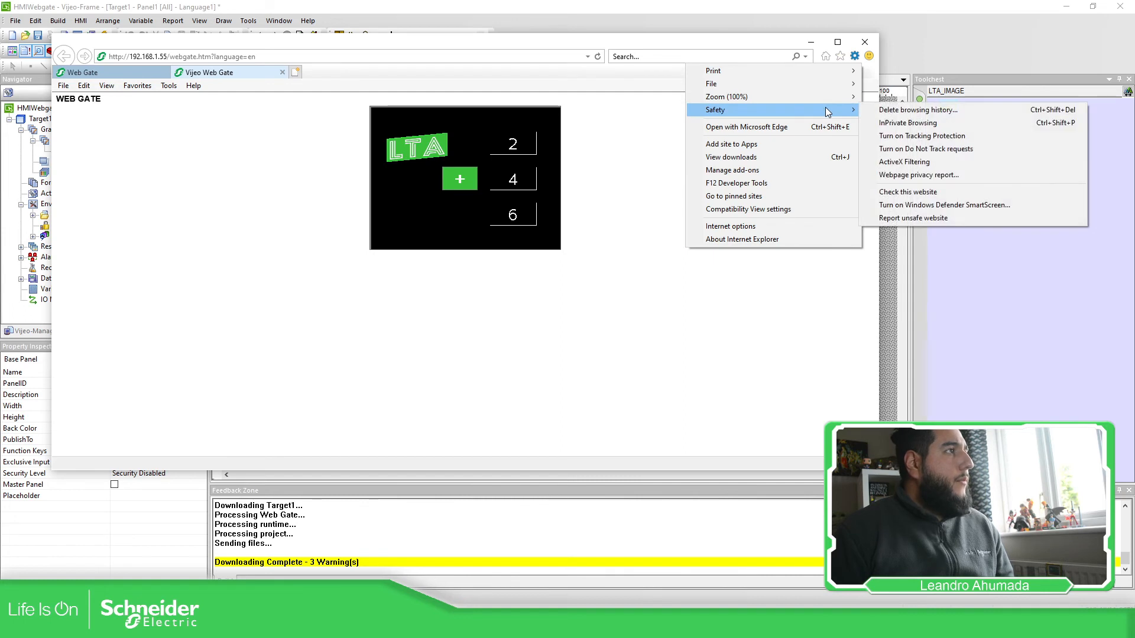
pyautogui.click(921, 162)
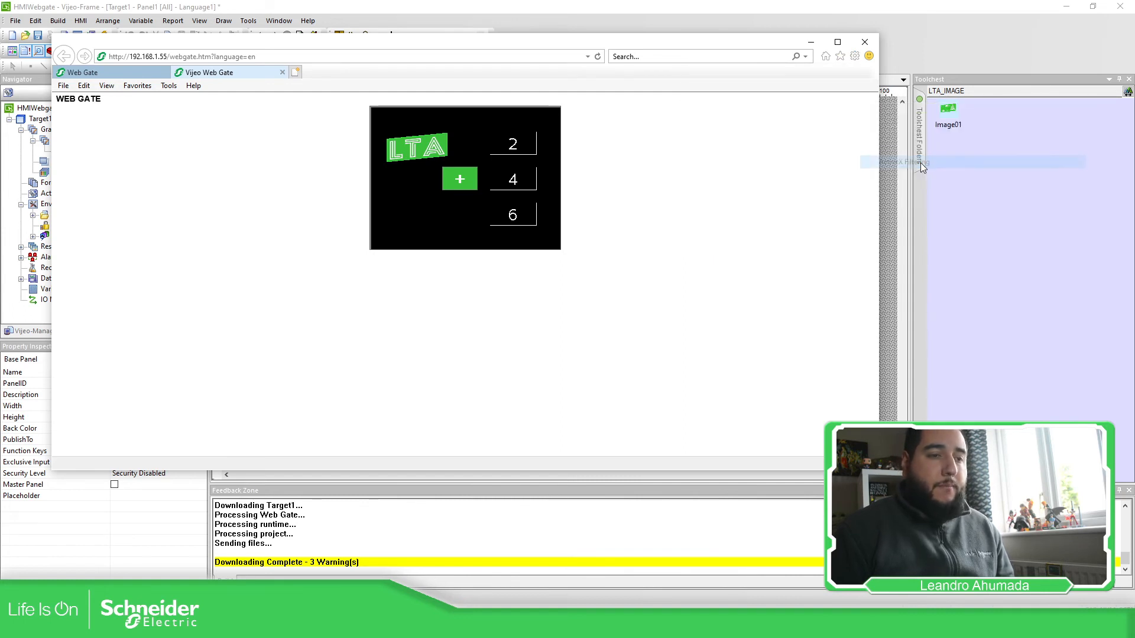
pyautogui.click(283, 72)
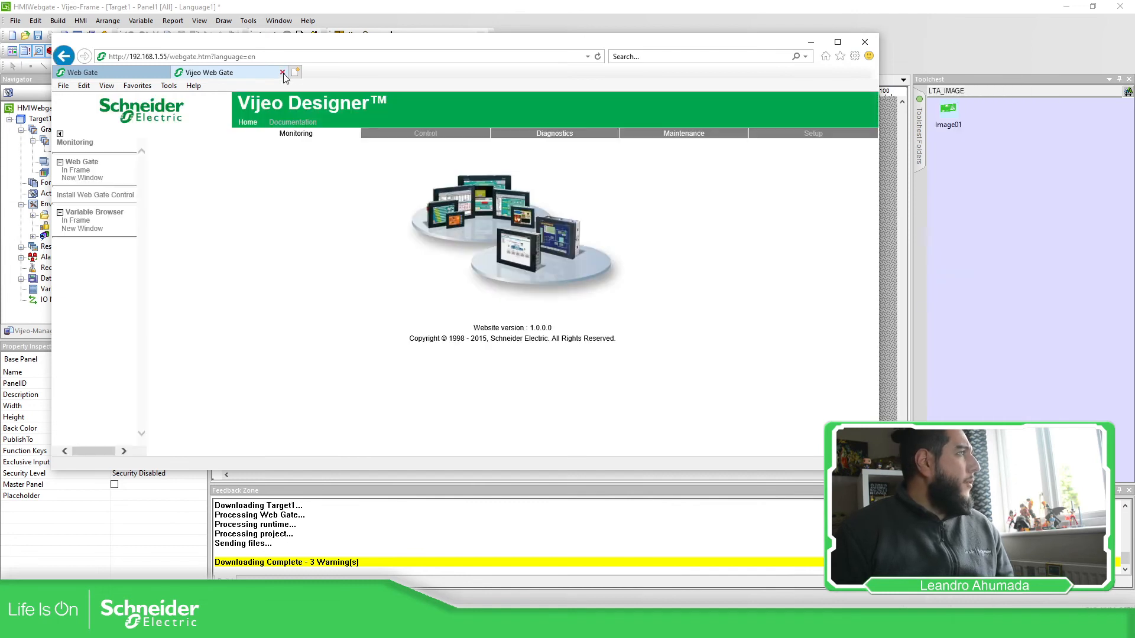
pyautogui.click(91, 180)
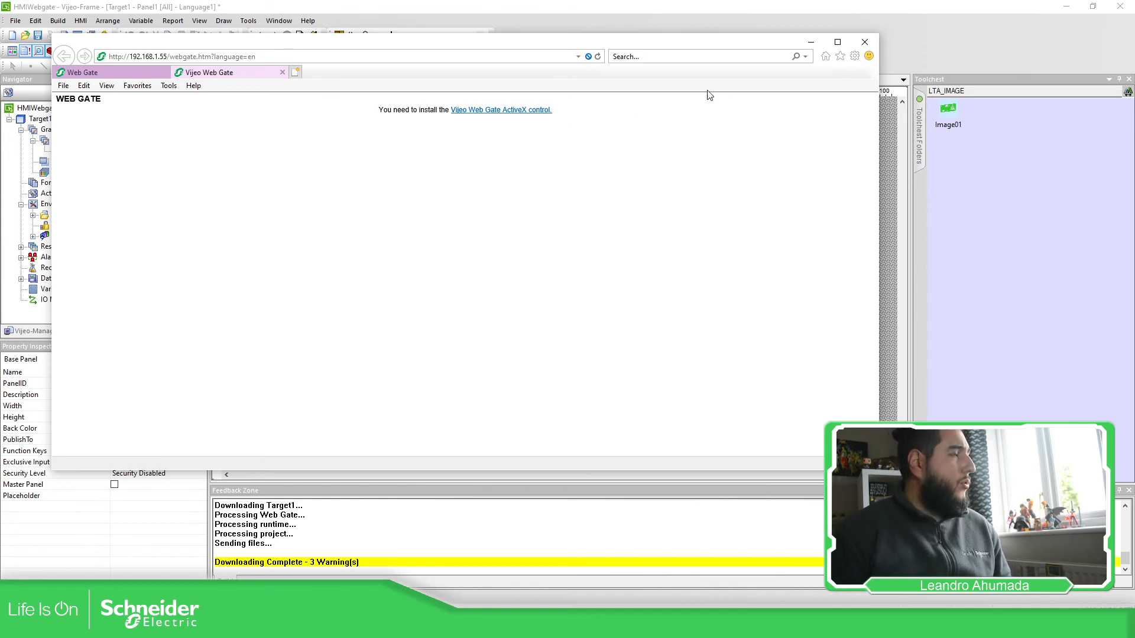
# Step: Turn ActiveX Filtering back off and close the Vijeo Web Gate tab
pyautogui.click(855, 55)
pyautogui.moveTo(783, 111)
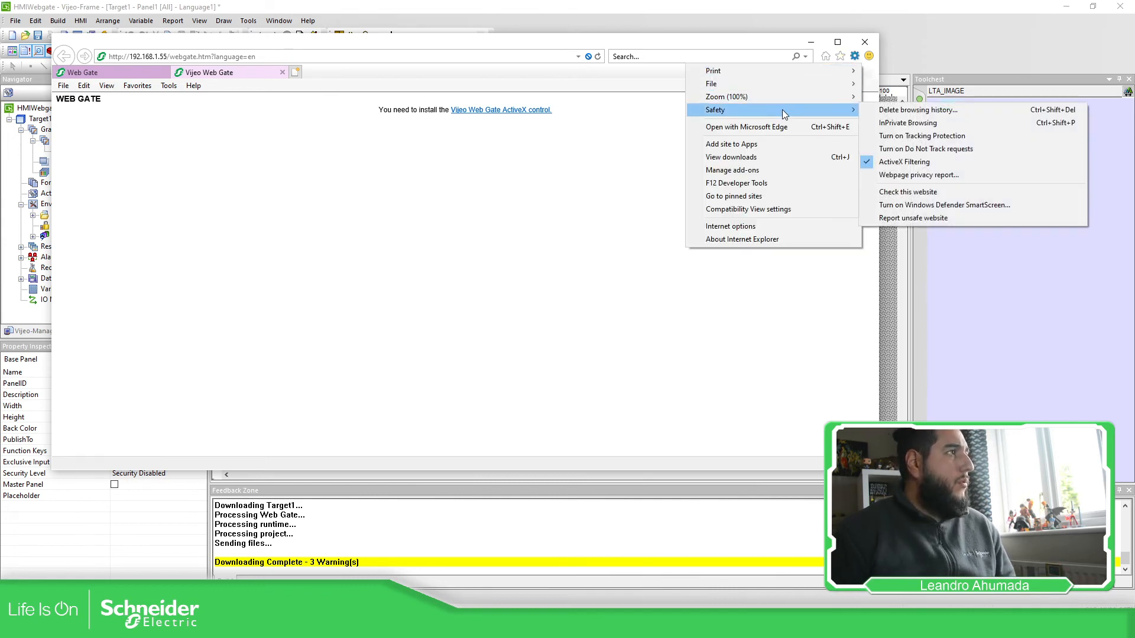
pyautogui.click(902, 162)
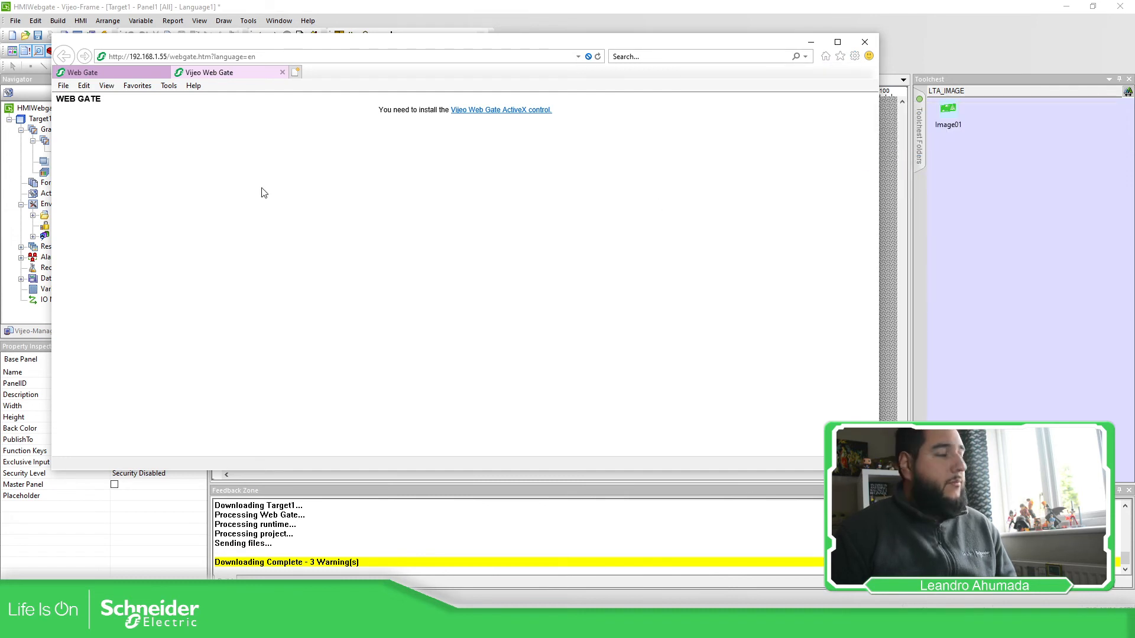
pyautogui.click(282, 72)
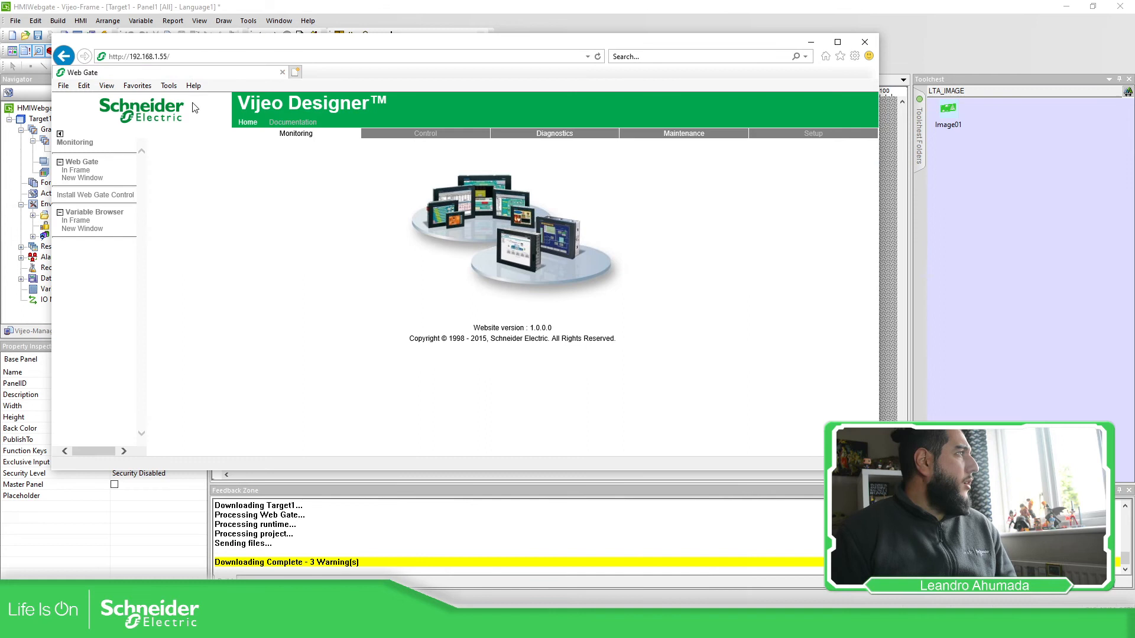
pyautogui.click(84, 178)
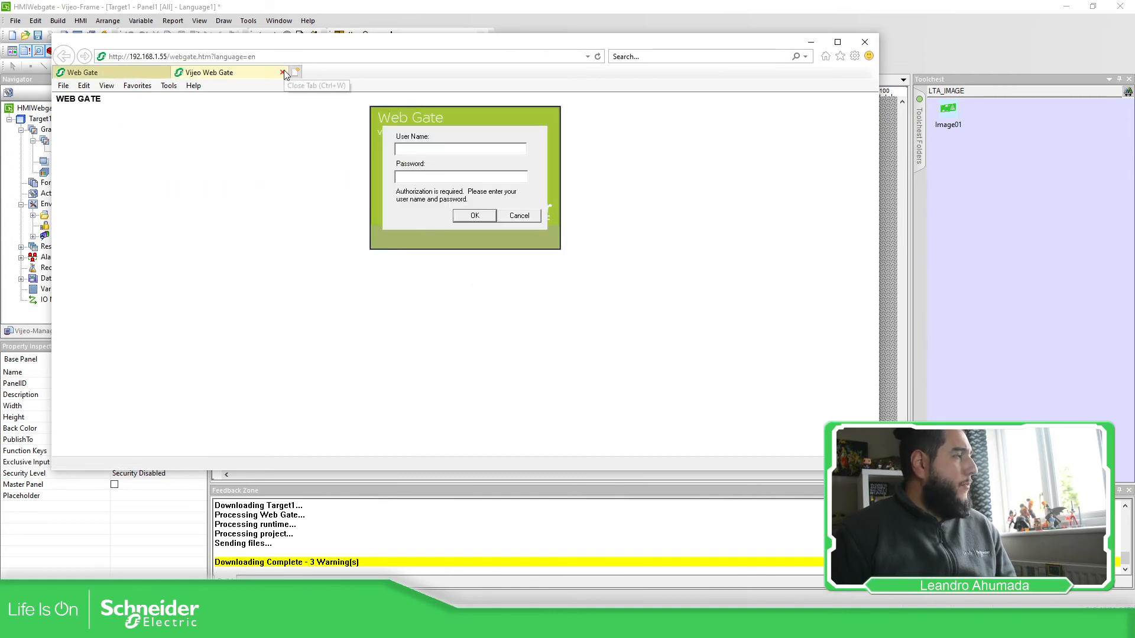
pyautogui.click(441, 149)
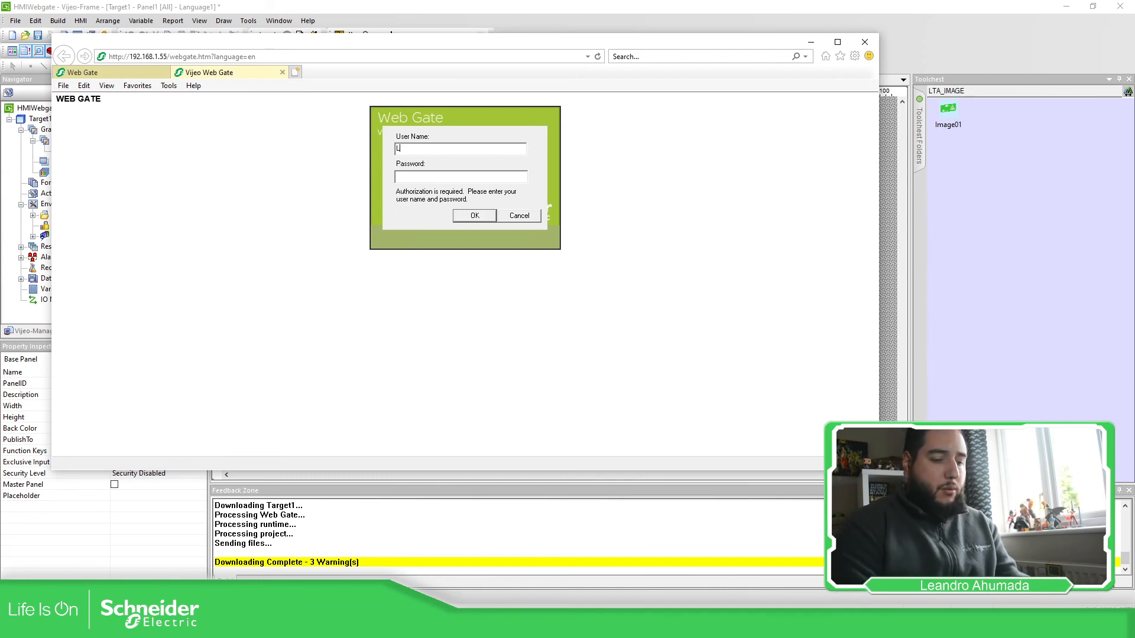
pyautogui.write('LTA')
pyautogui.press('Tab')
pyautogui.write('LTA')
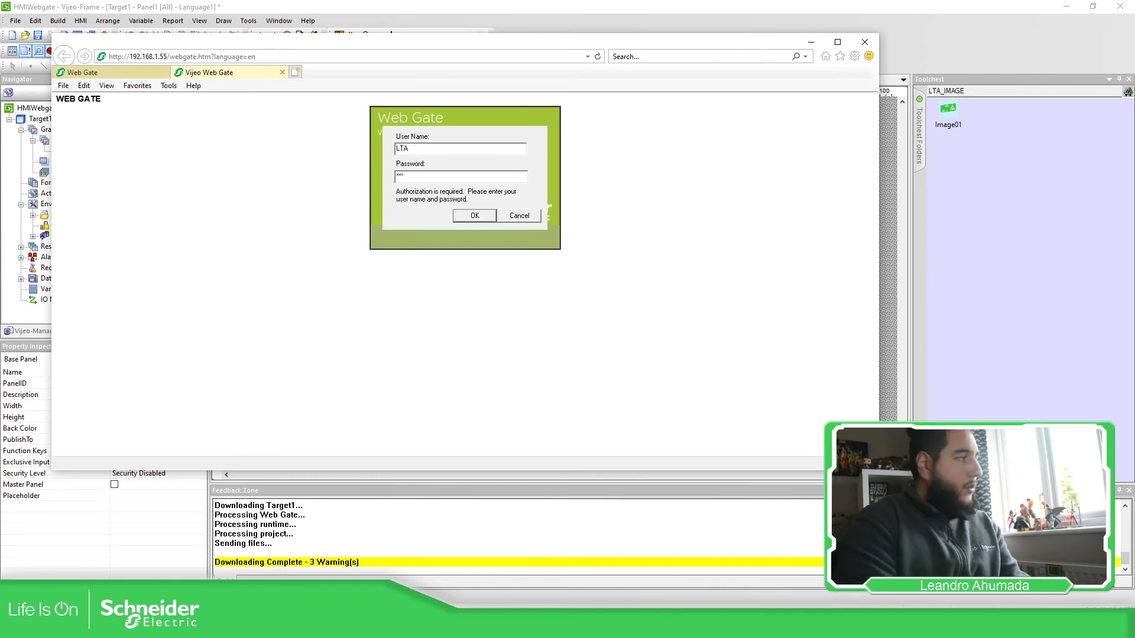
pyautogui.click(488, 216)
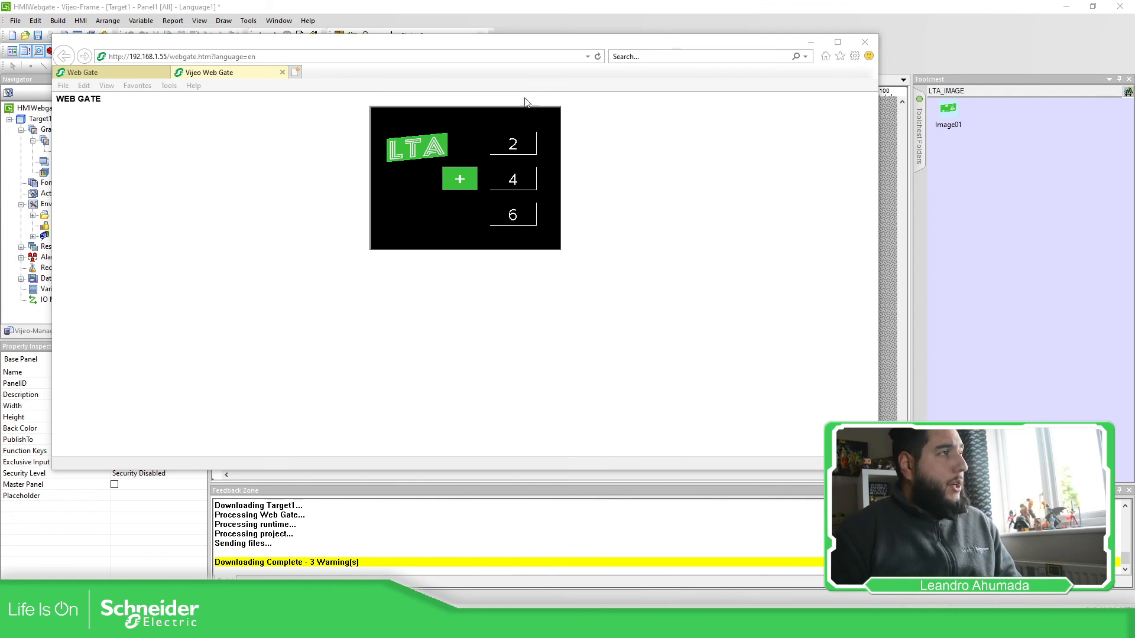
pyautogui.click(282, 72)
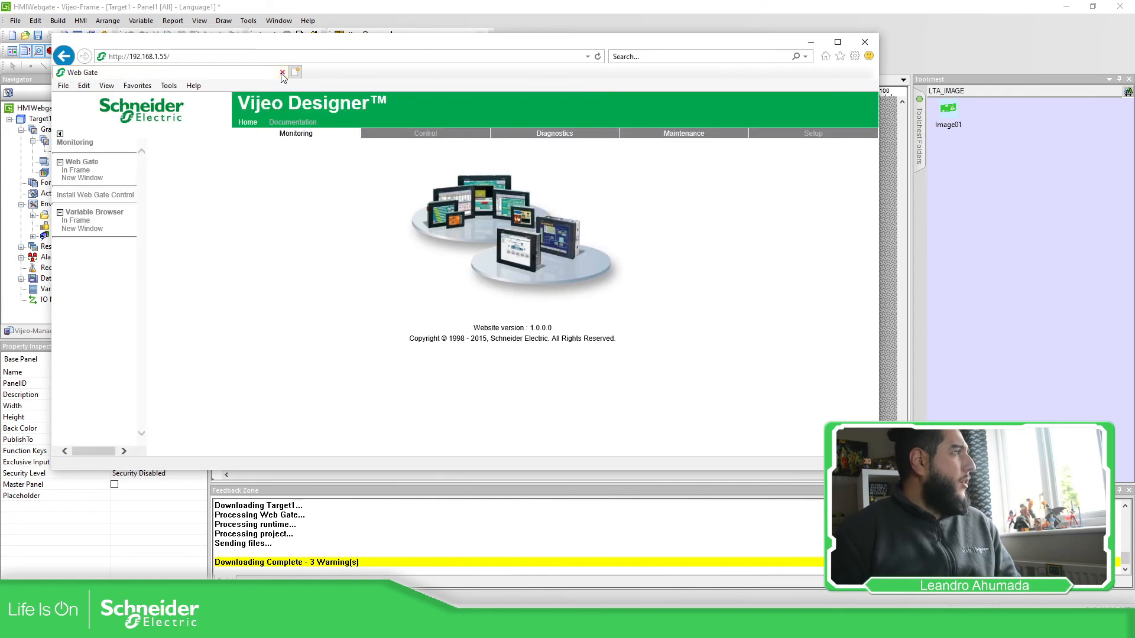
pyautogui.click(854, 56)
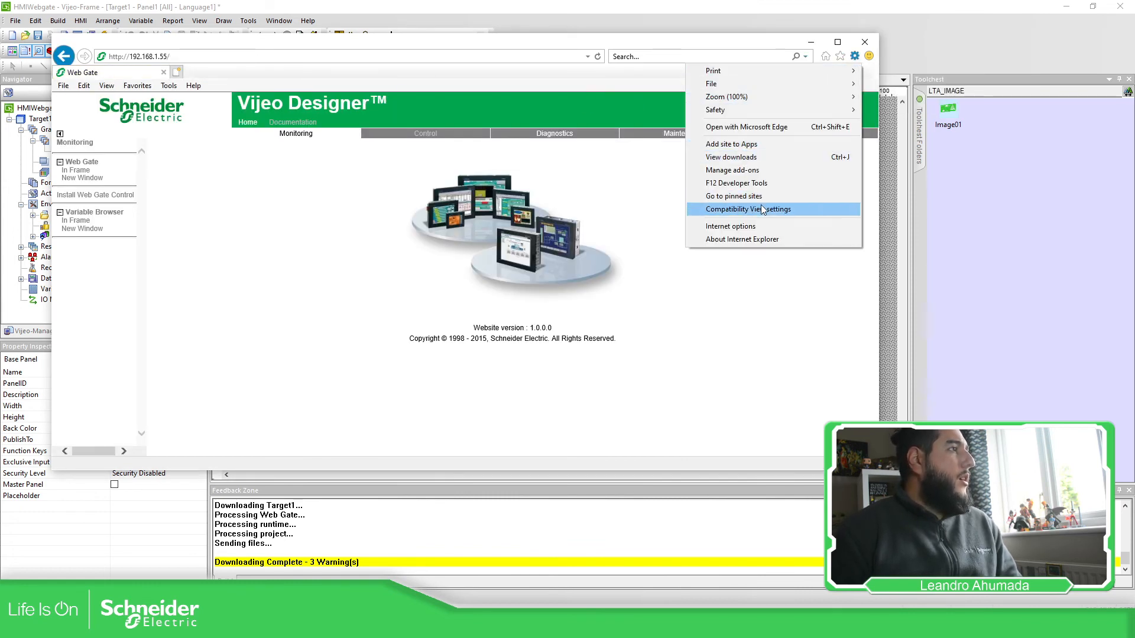
pyautogui.click(760, 227)
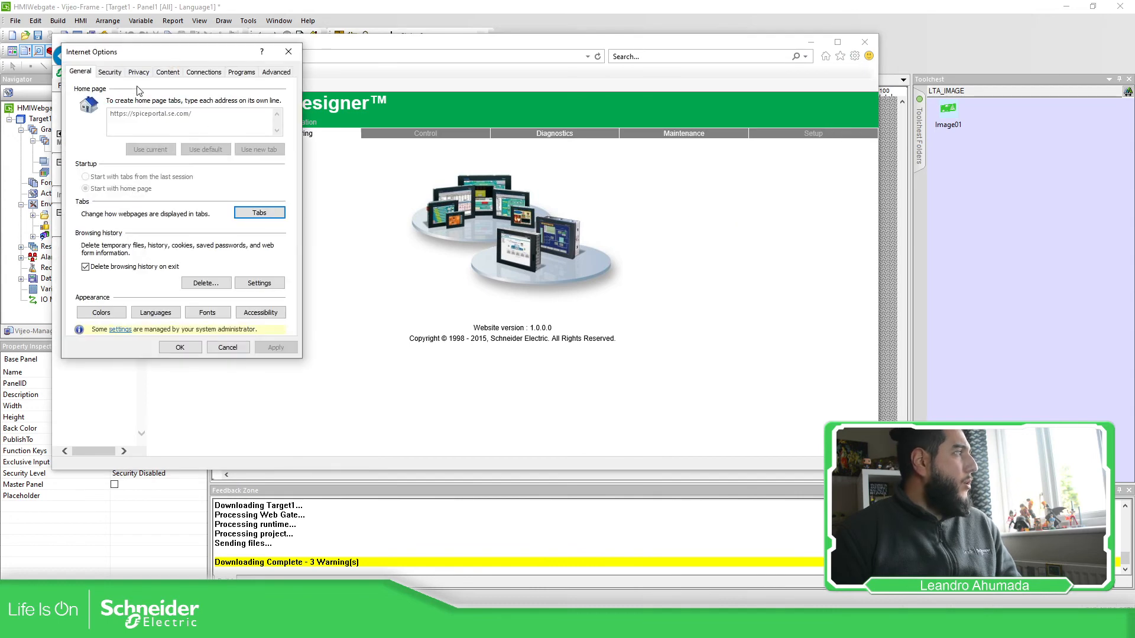
pyautogui.click(112, 72)
pyautogui.click(93, 272)
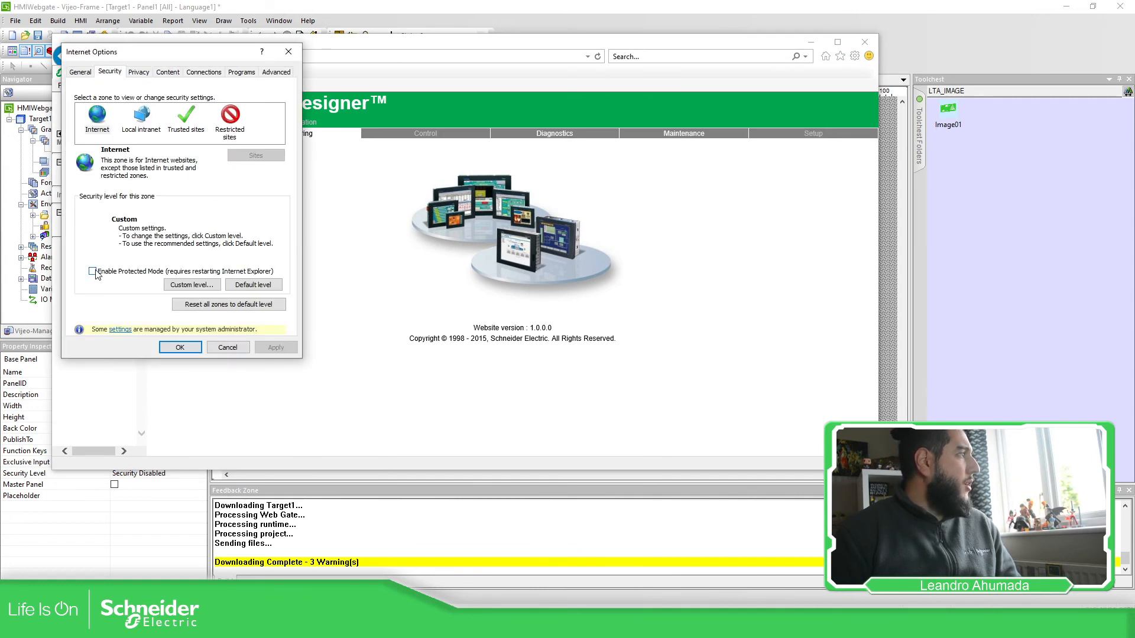
pyautogui.click(278, 349)
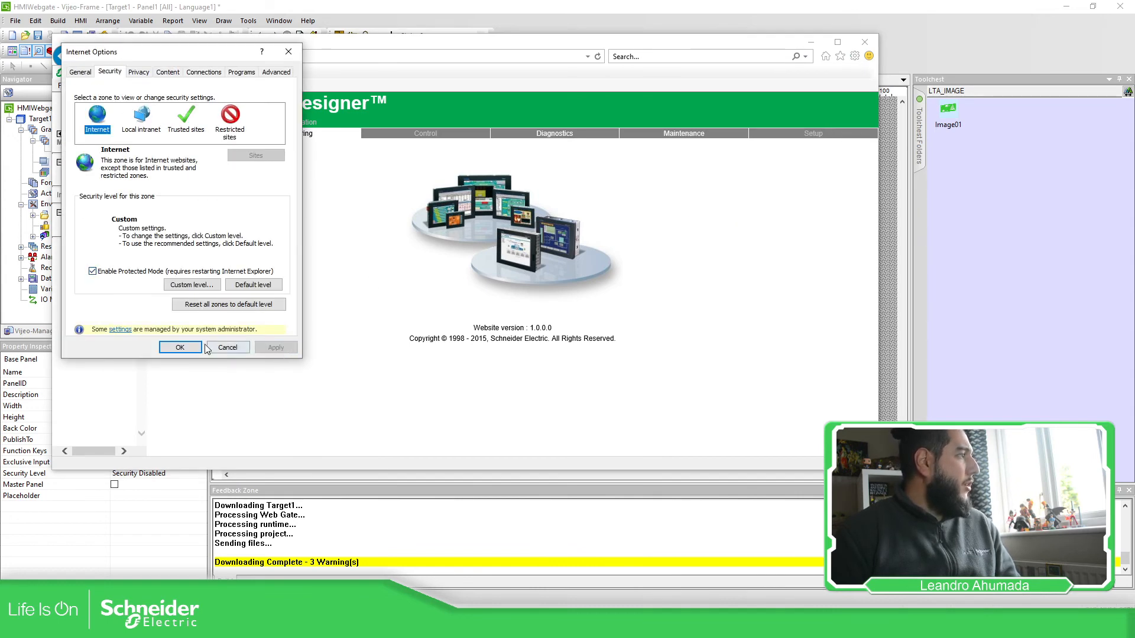
pyautogui.click(179, 347)
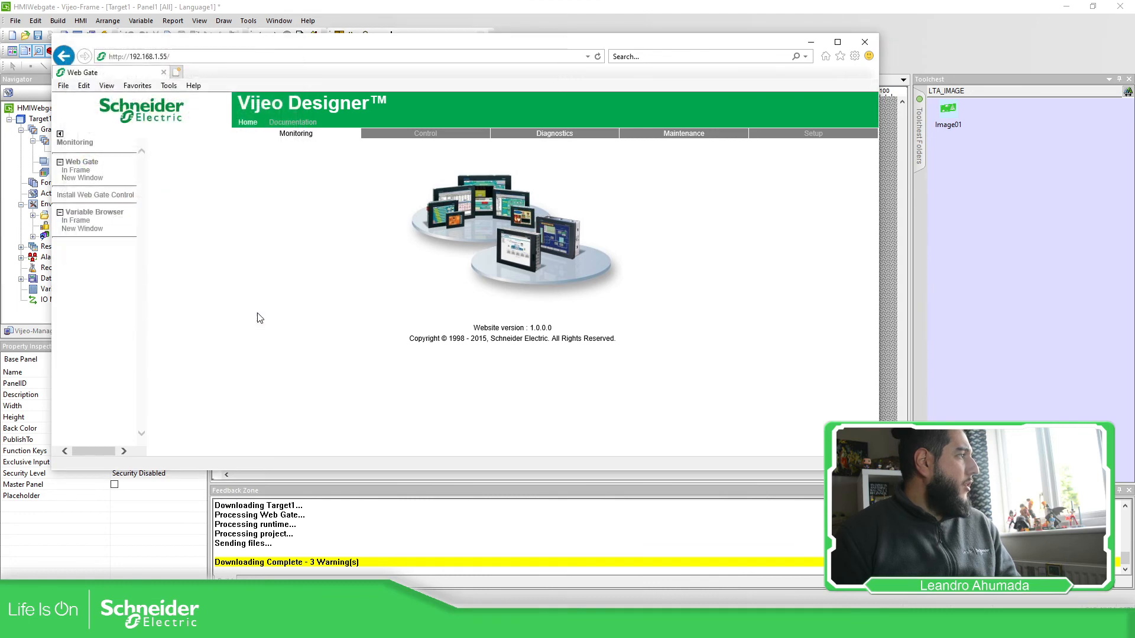
pyautogui.click(98, 180)
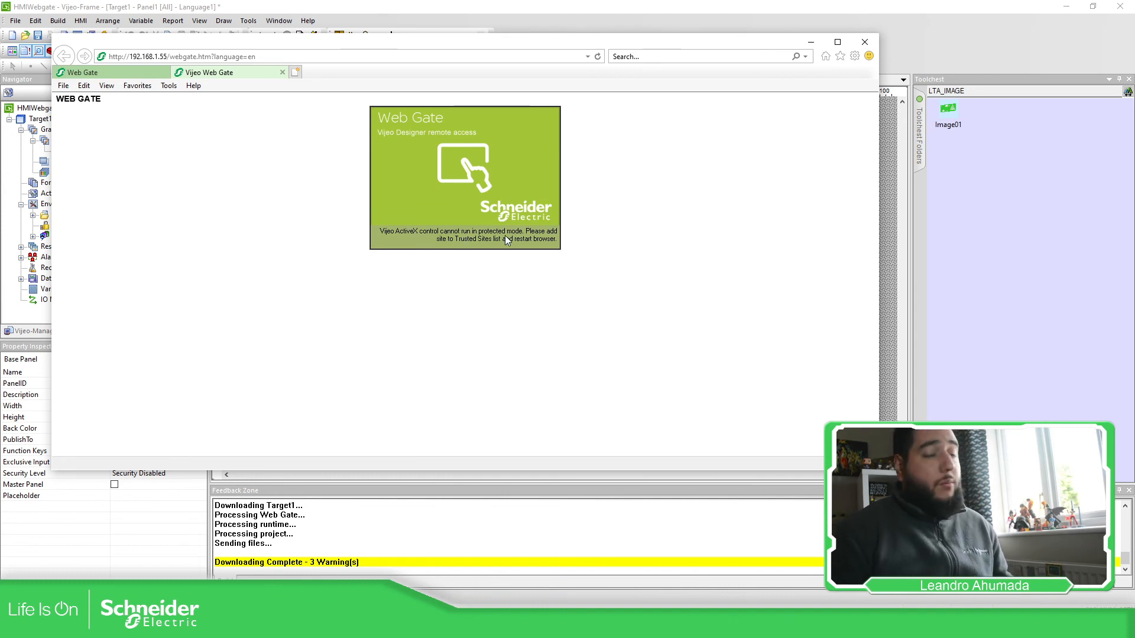
pyautogui.click(855, 56)
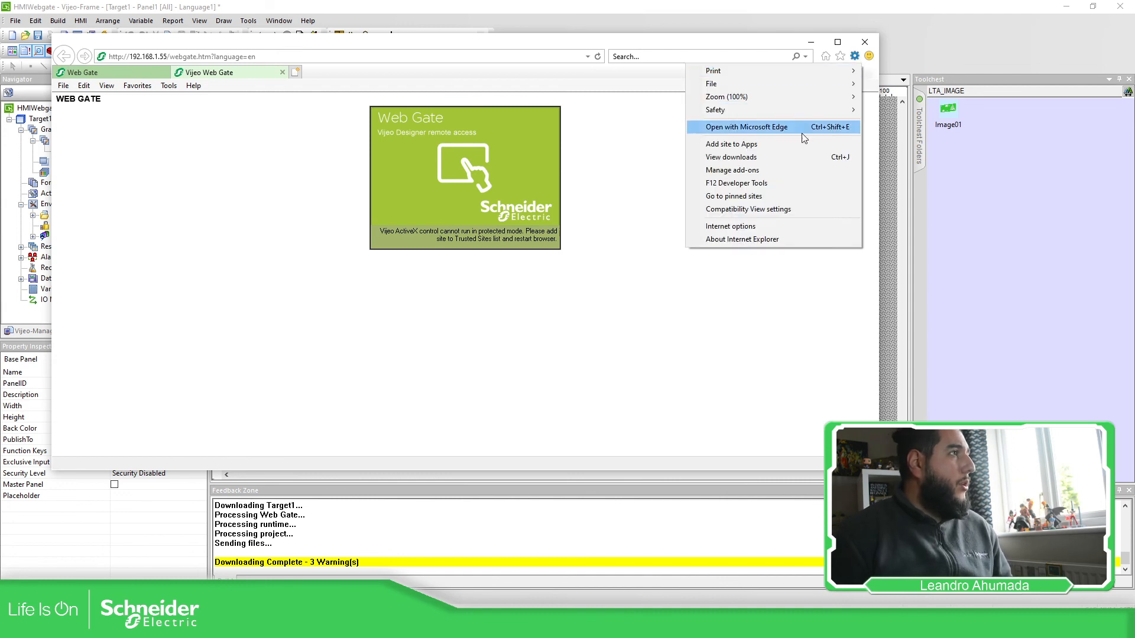
pyautogui.click(769, 226)
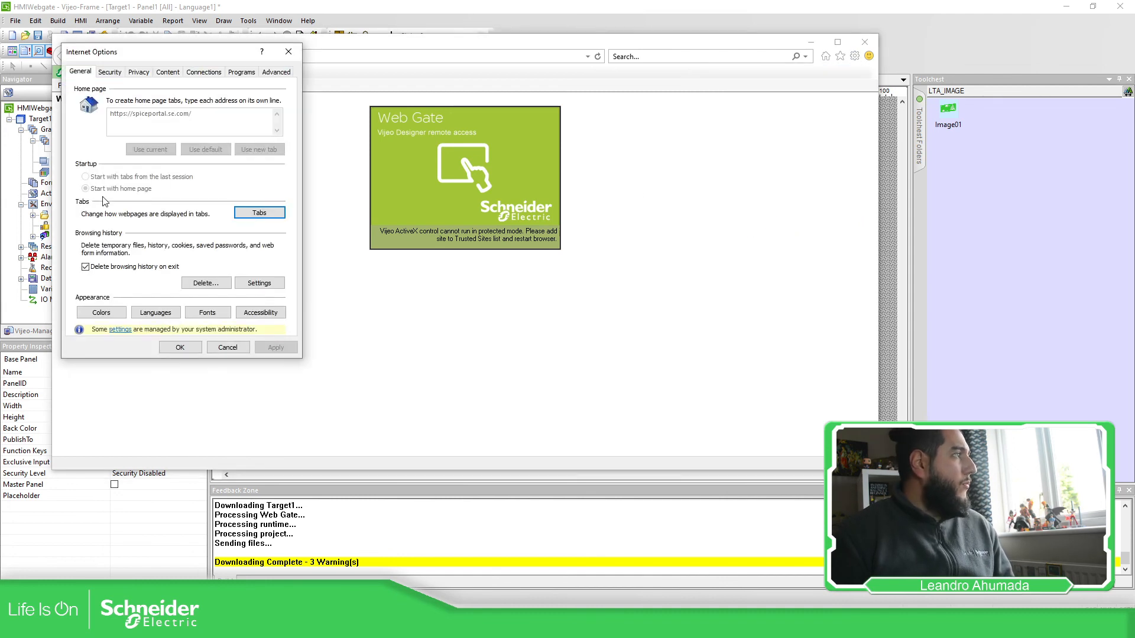
pyautogui.click(119, 75)
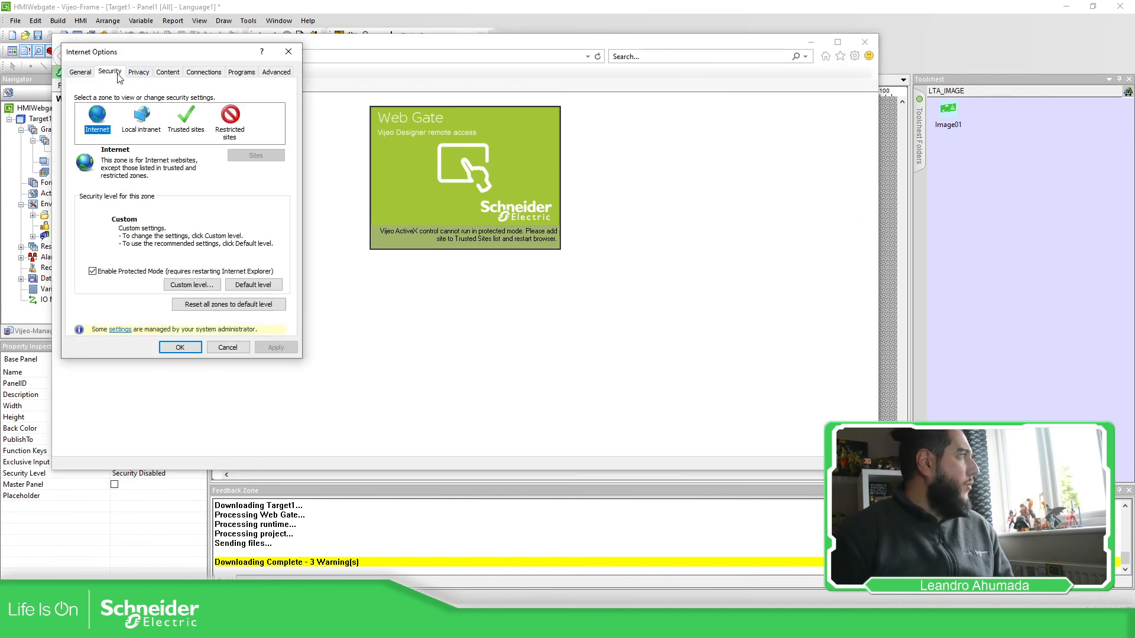
pyautogui.click(93, 270)
pyautogui.click(278, 347)
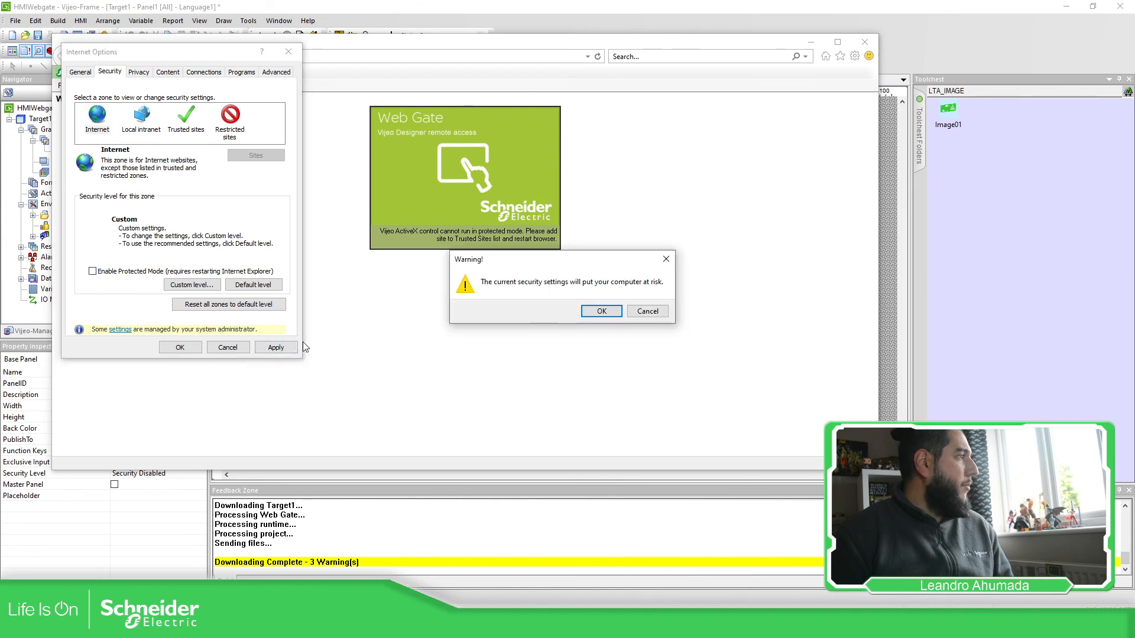
pyautogui.click(599, 312)
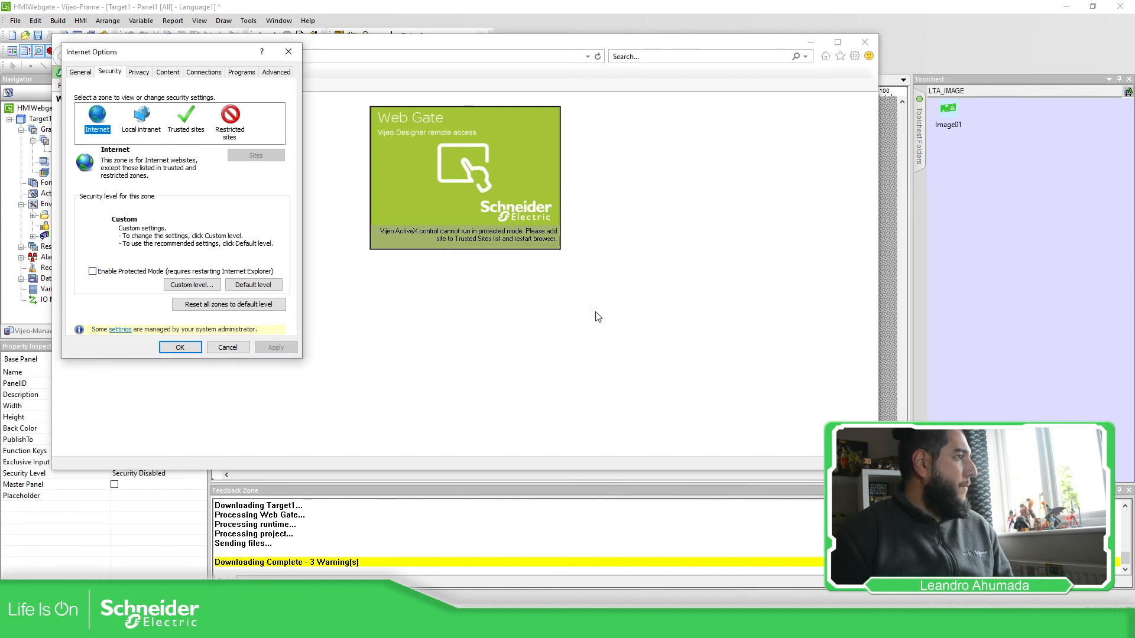
pyautogui.click(180, 348)
pyautogui.click(282, 73)
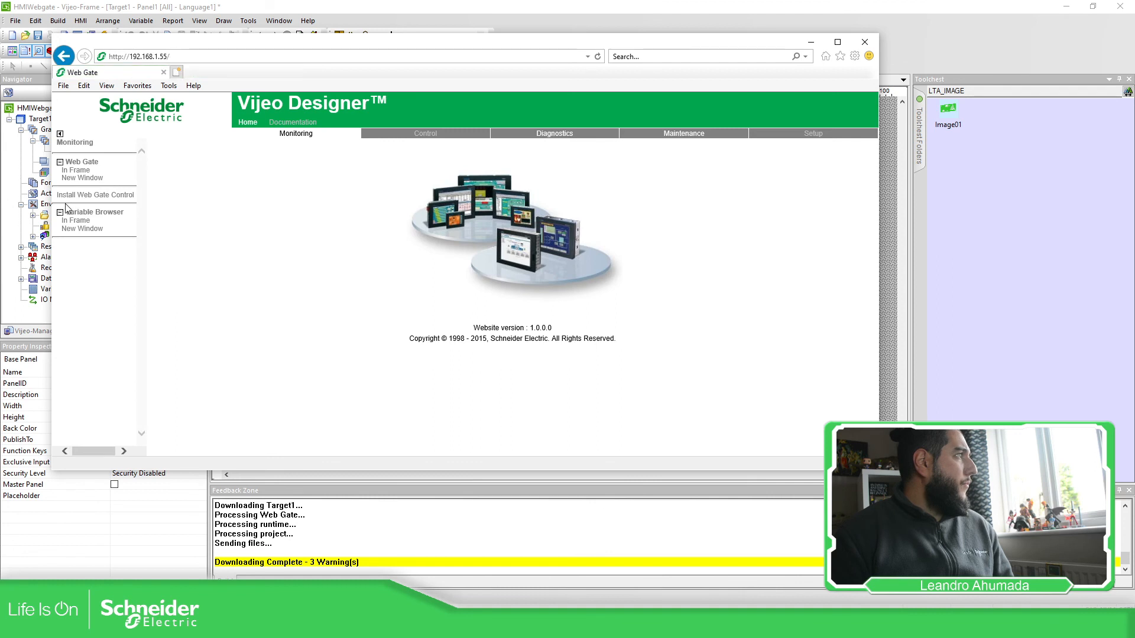
# Step: Open Web Gate in a new window and log in with the user name and password
pyautogui.click(120, 182)
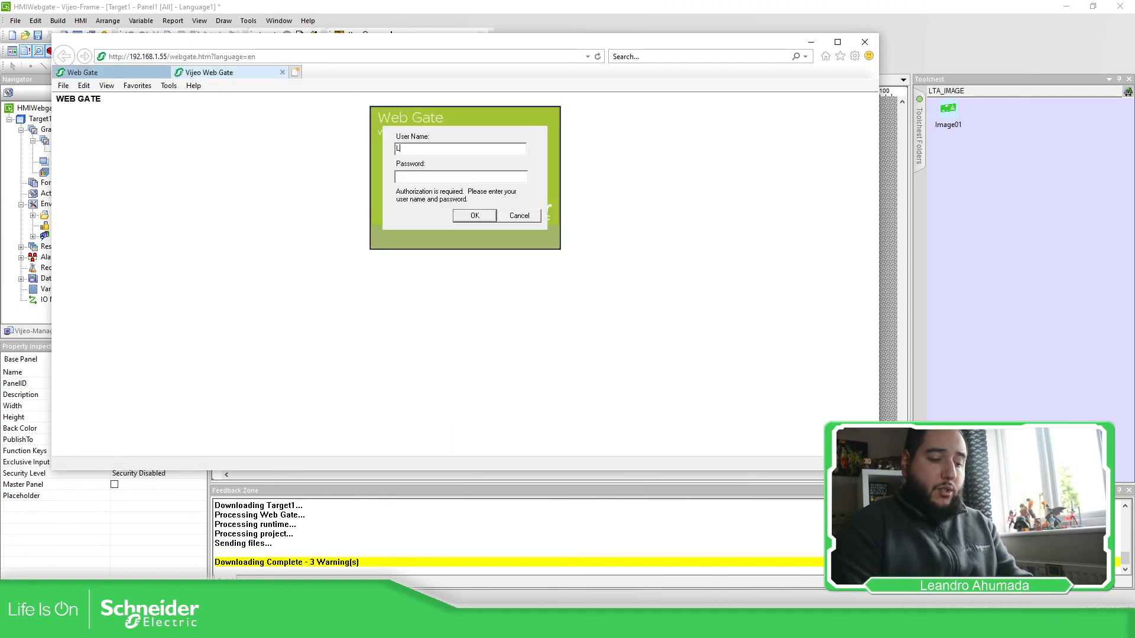
pyautogui.write('LTA')
pyautogui.press('Tab')
pyautogui.write('*')
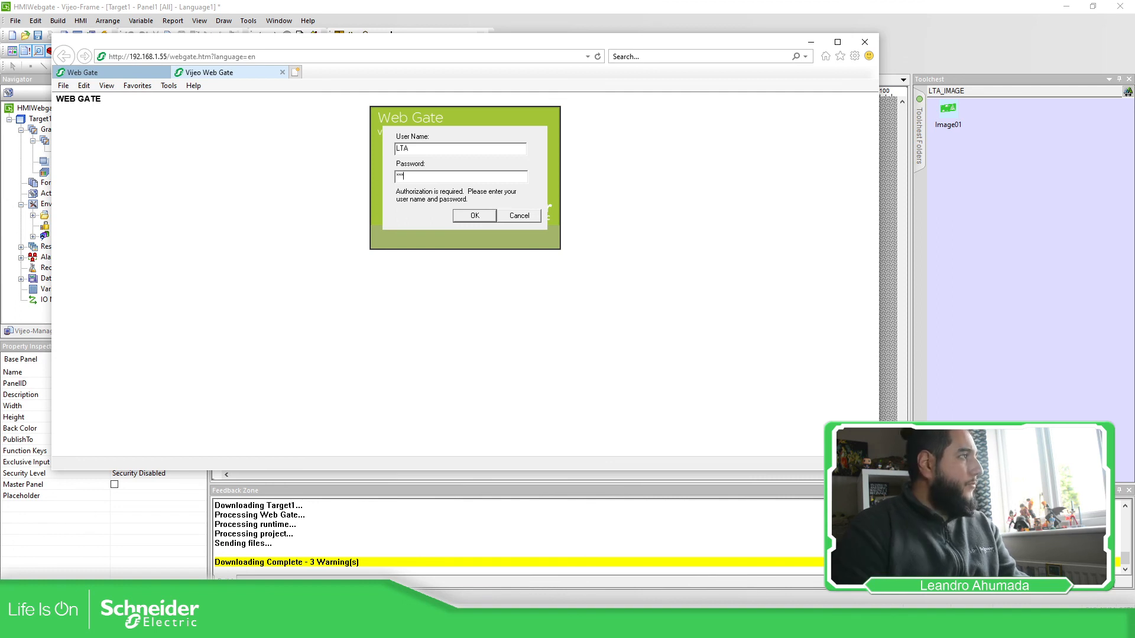
pyautogui.click(475, 215)
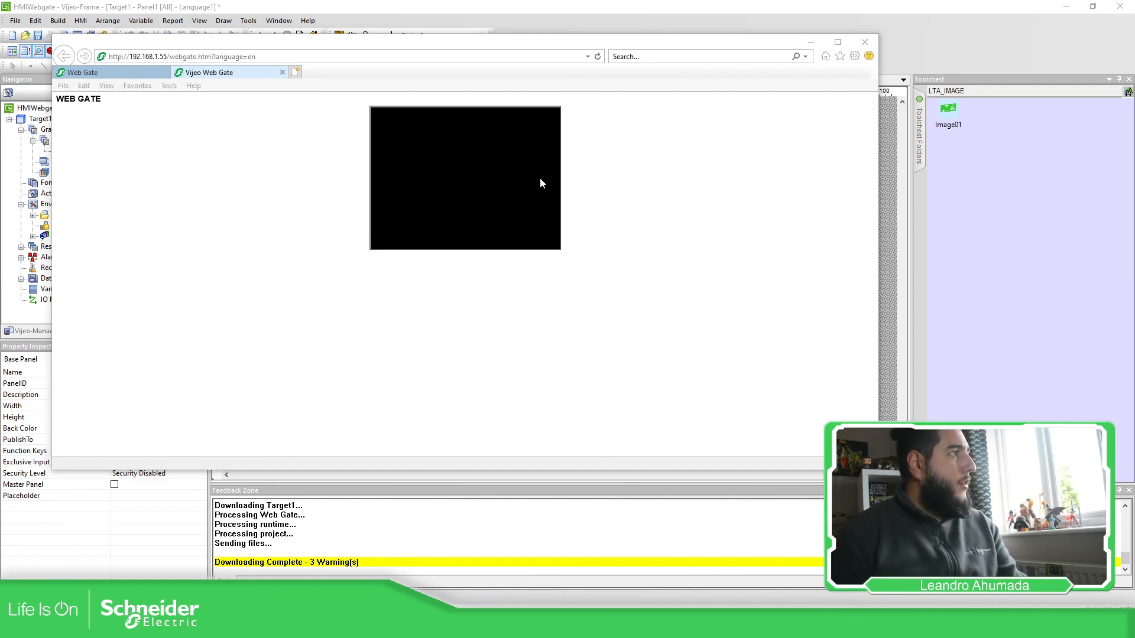
# Step: Change the middle field from 4 to 6 on the keypad
pyautogui.click(524, 184)
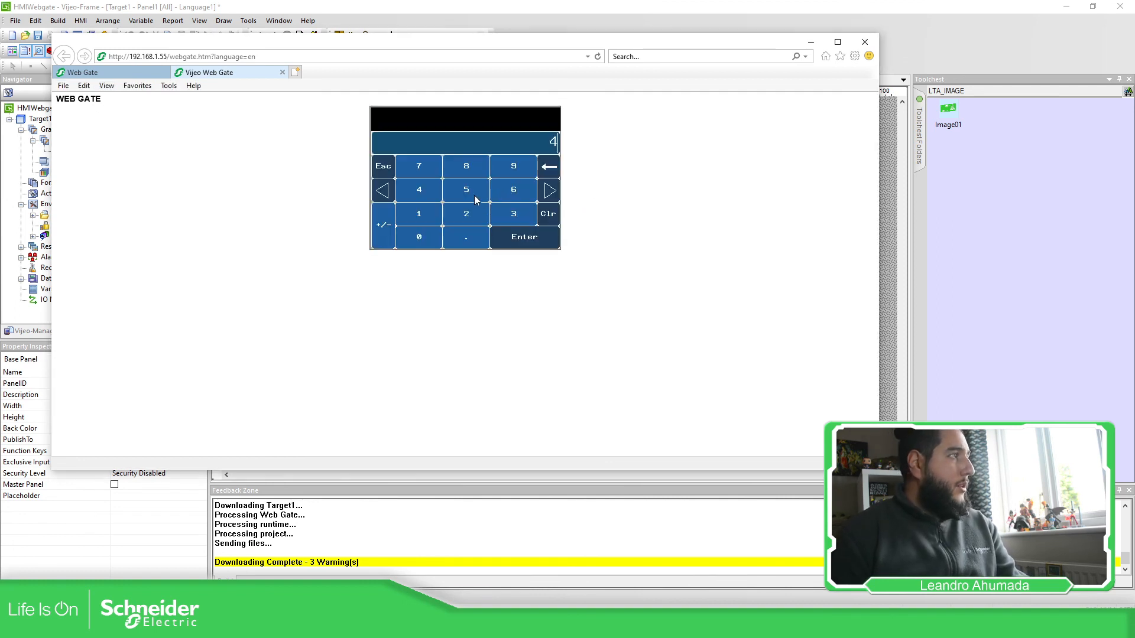
pyautogui.click(511, 193)
pyautogui.click(506, 232)
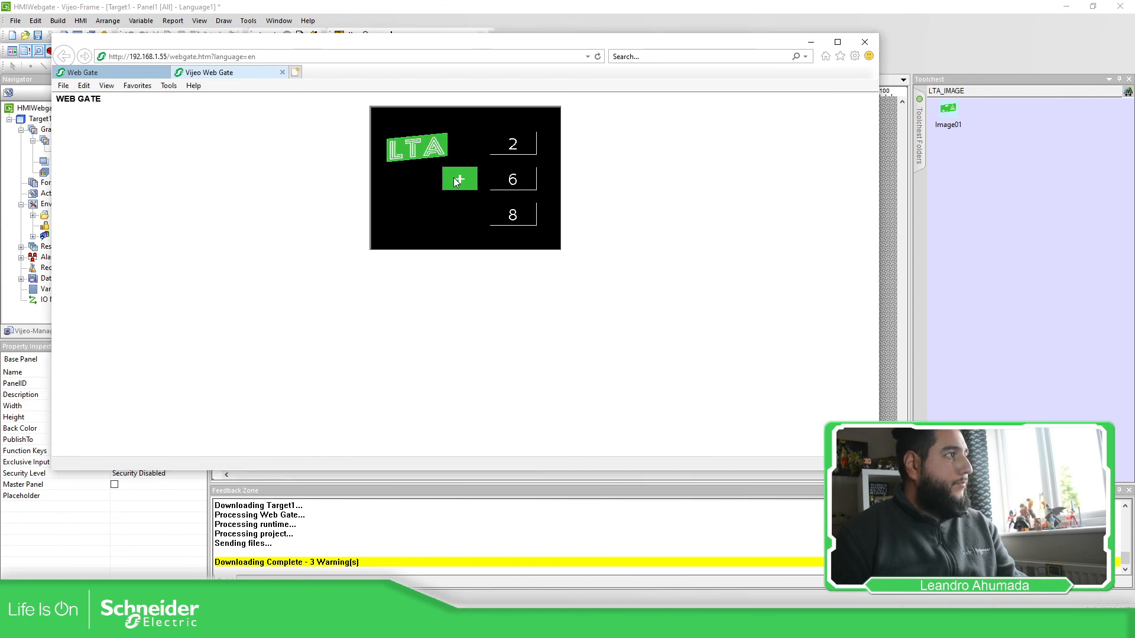